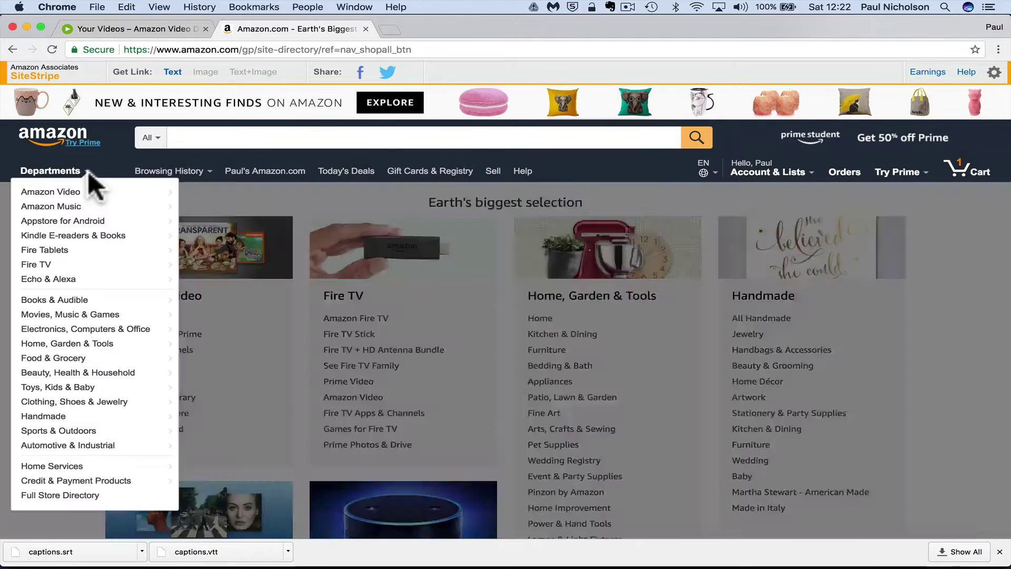
Search Amazon Video's All Videos for 'youtube' and open How to Fix Matched Third Party Content on YouTube
left_click(87, 170)
left_click(83, 193)
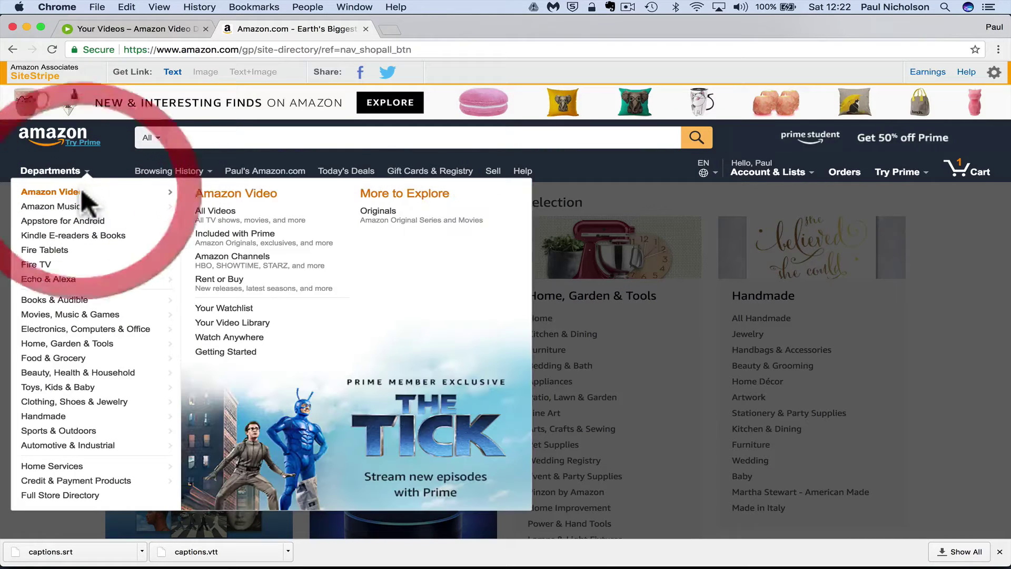
left_click(220, 211)
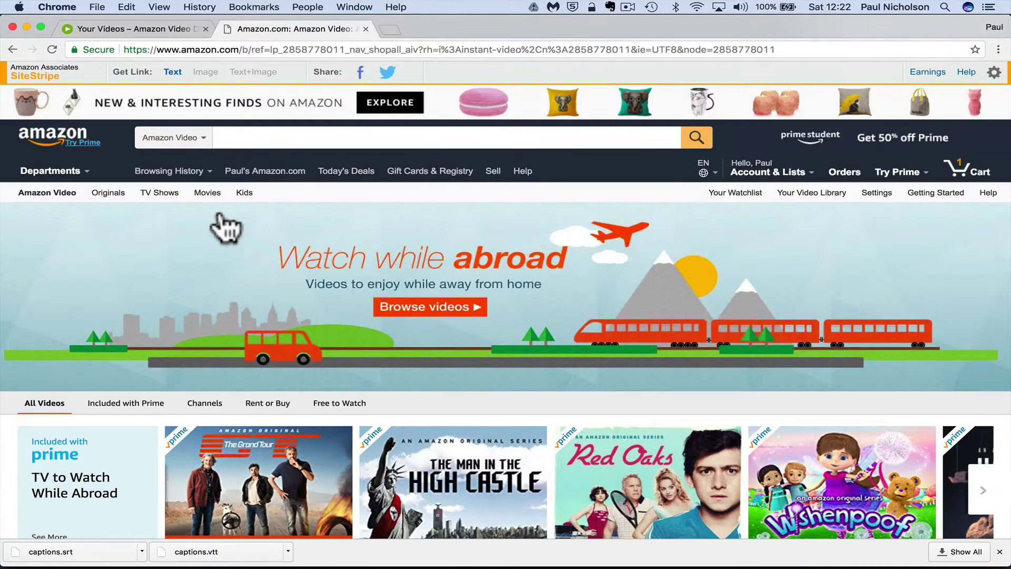
left_click(254, 140)
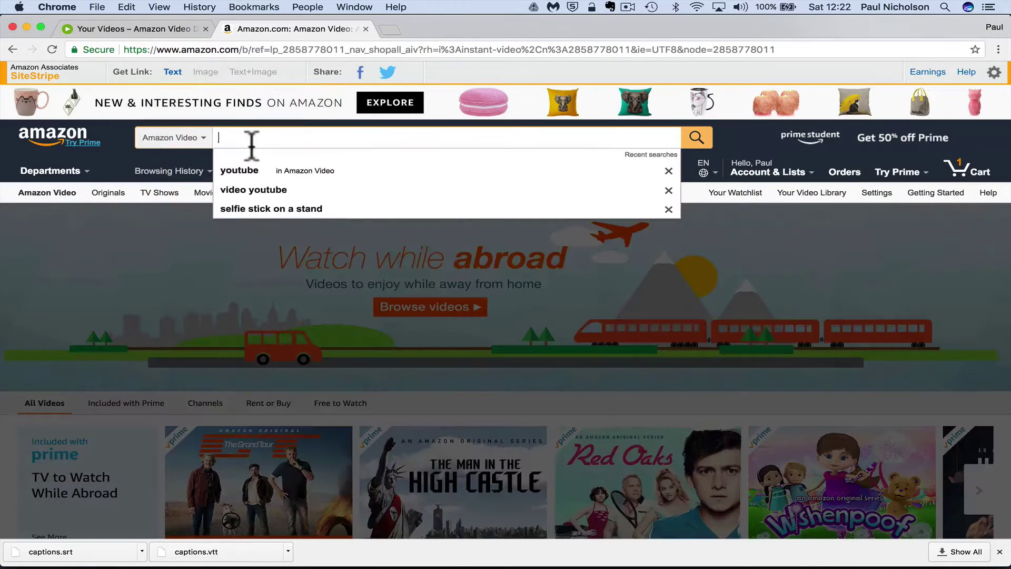
type("youtube")
key("Return")
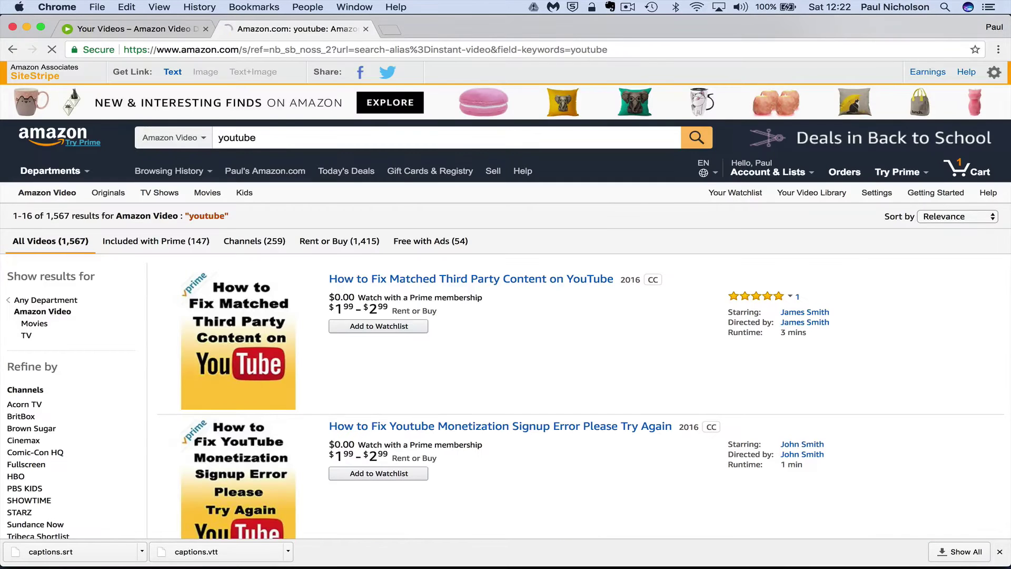
left_click(500, 280)
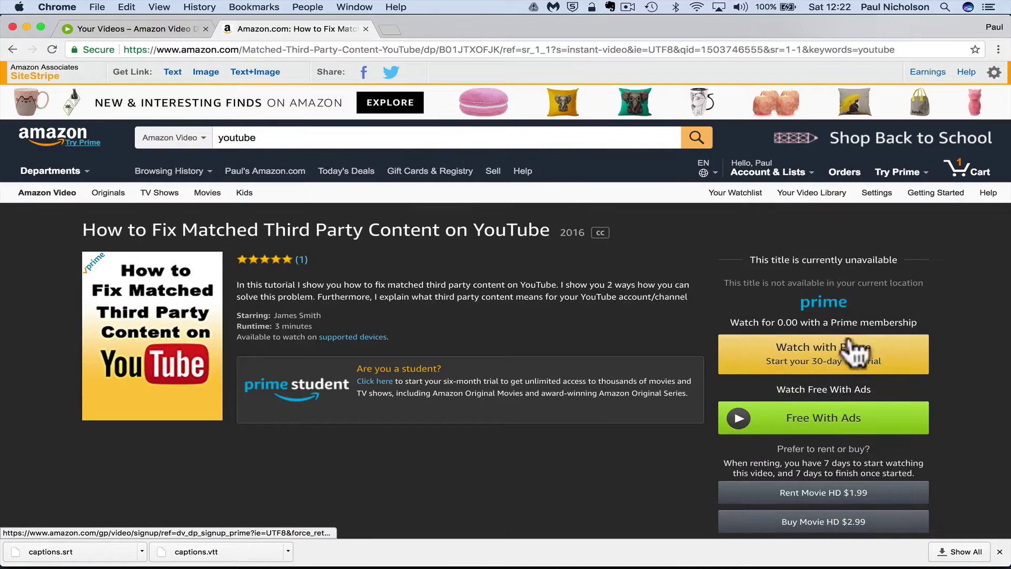
Check the video's prices, then return to the Royalty Information page in Safari
scroll(792, 447, "down", 3)
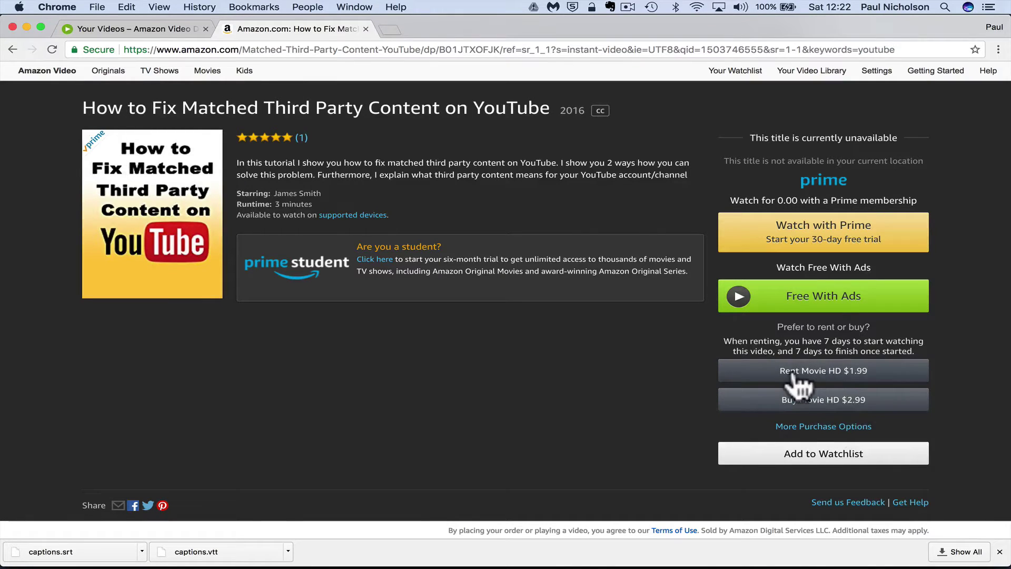
mouse_move(457, 563)
left_click(295, 550)
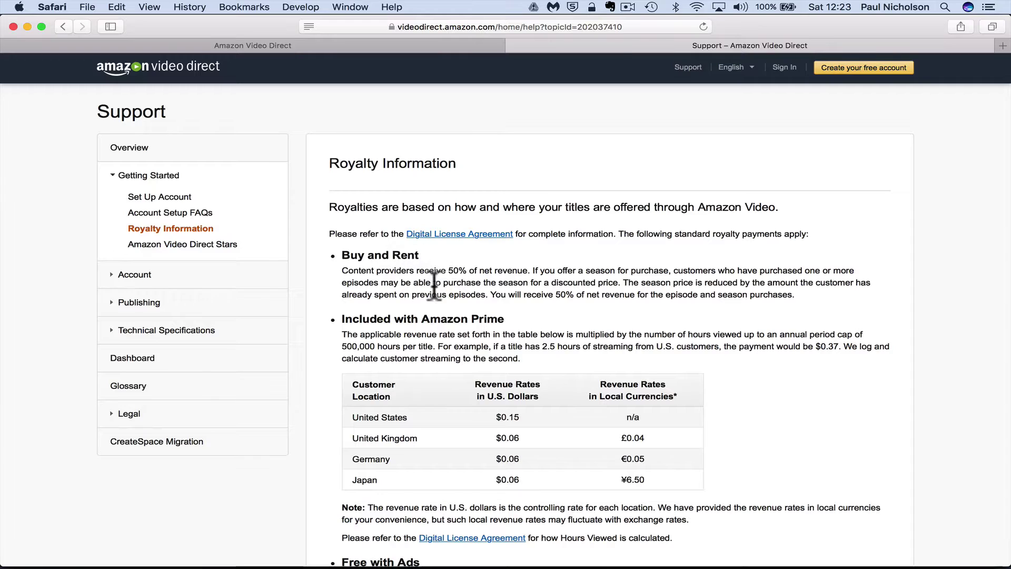
Bring Chrome's Amazon page for the YouTube tutorial, priced $1.99 rent and $2.99 buy, forward
mouse_move(256, 566)
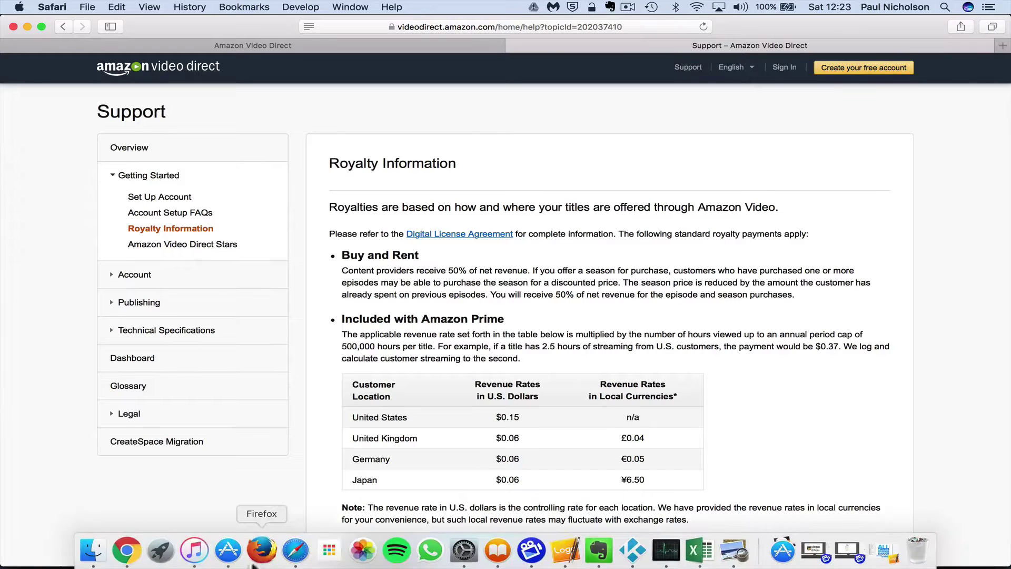
left_click(129, 550)
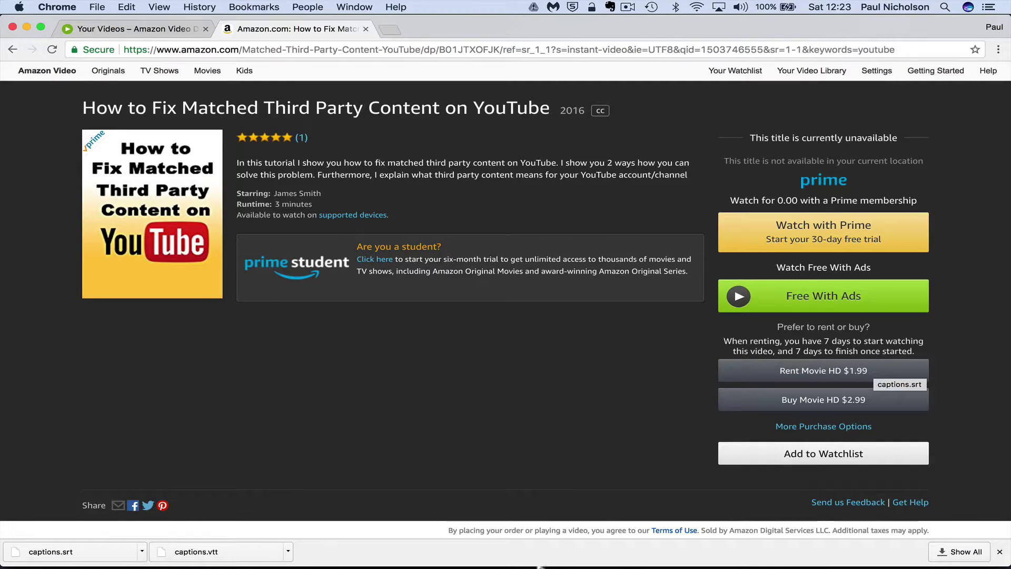
Switch to Safari's Royalty Information page showing 50% of net revenue for buy and rent
left_click(294, 557)
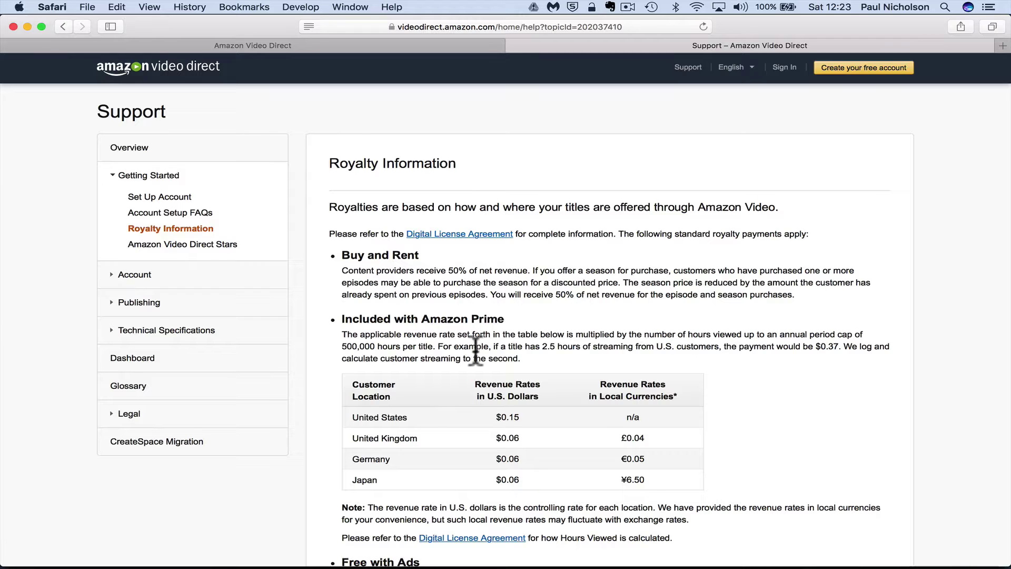
Scroll down to read the Prime, Free with Ads (55%) and Subscriptions (50%) royalty rates
scroll(474, 342, "down", 4)
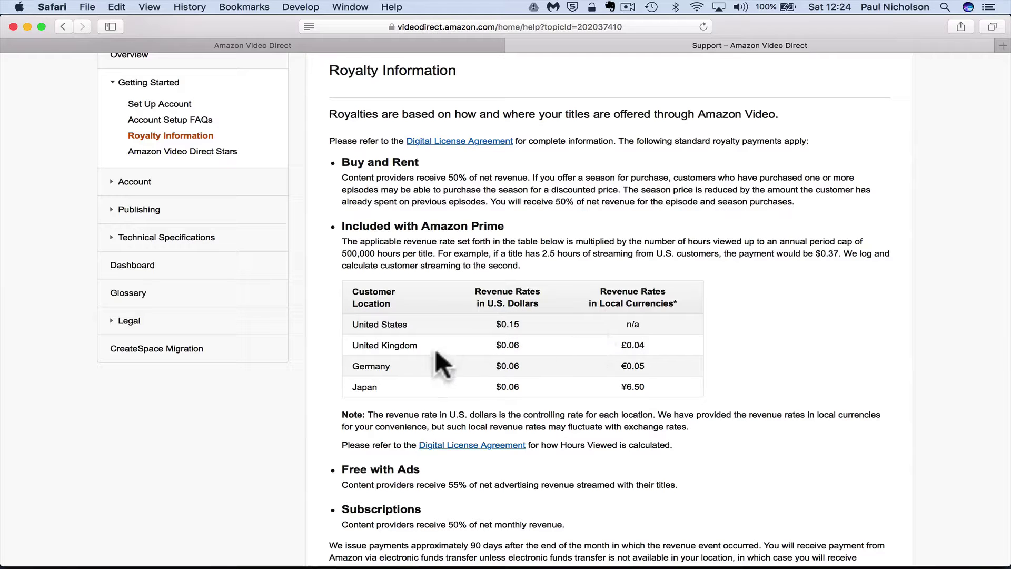
scroll(537, 402, "down", 1)
scroll(537, 403, "down", 1)
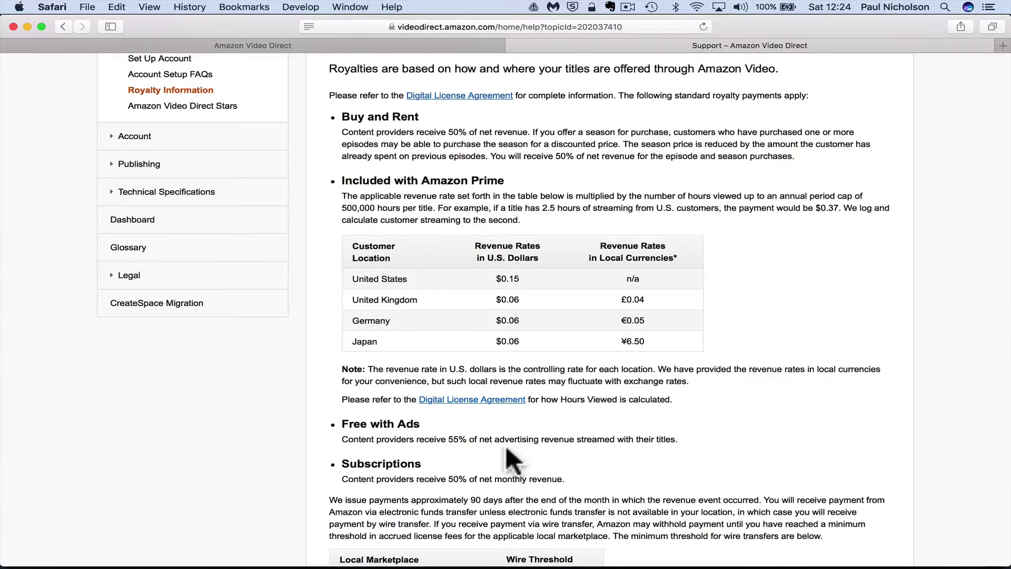
scroll(505, 445, "down", 3)
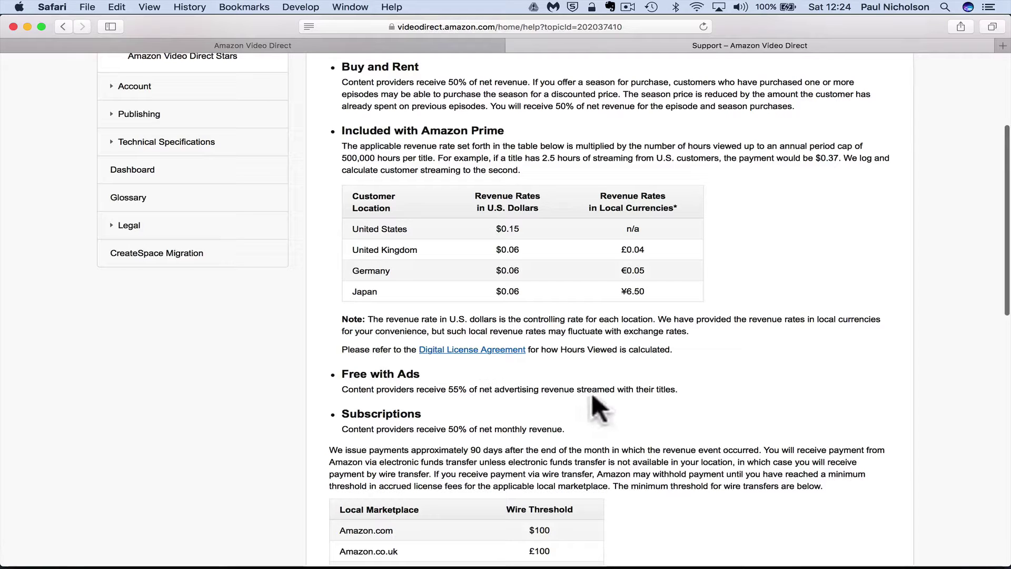
Glance at the tutorial's product page in Chrome, then return to the Royalty Information page
mouse_move(427, 566)
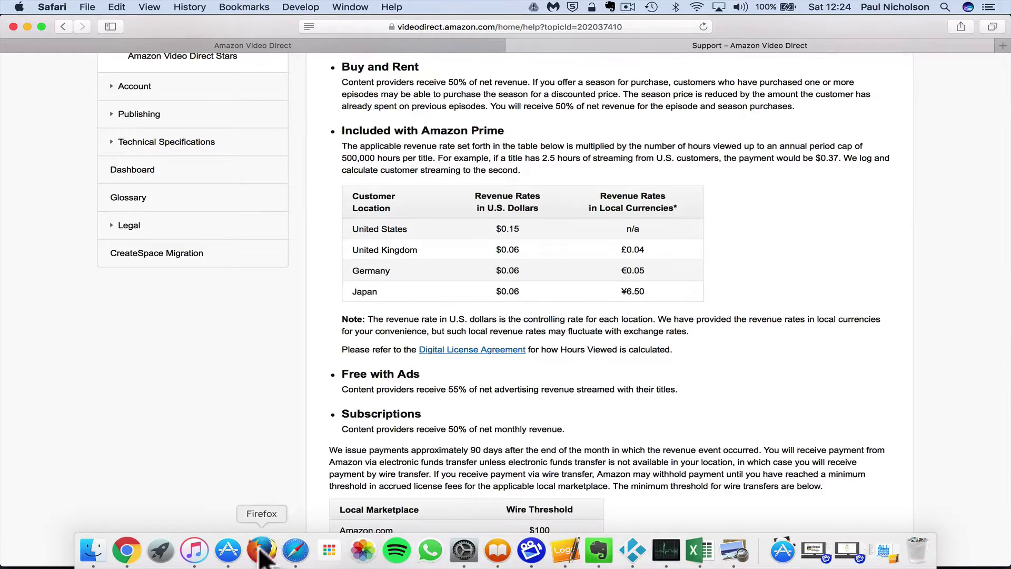
left_click(126, 551)
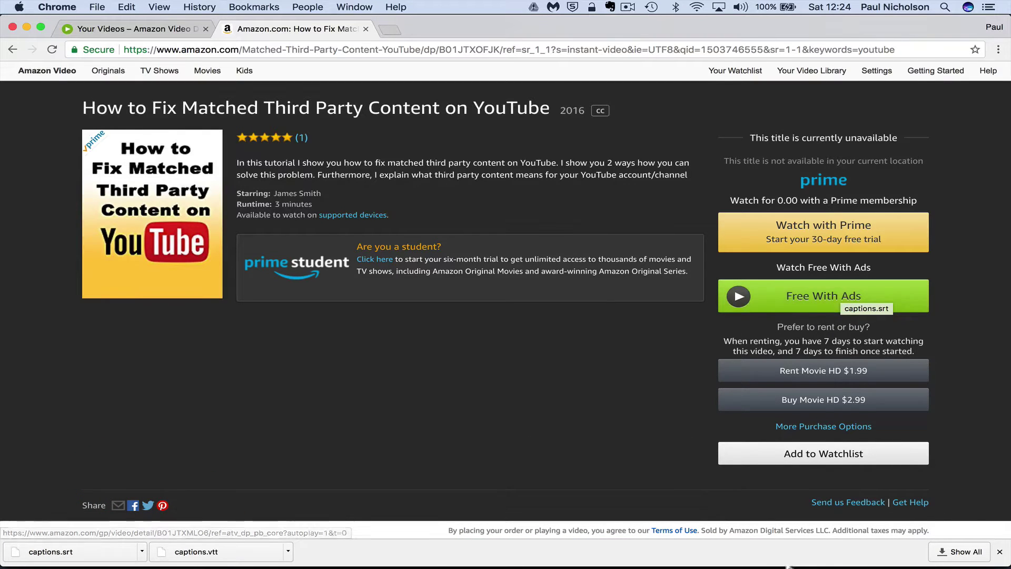
mouse_move(600, 563)
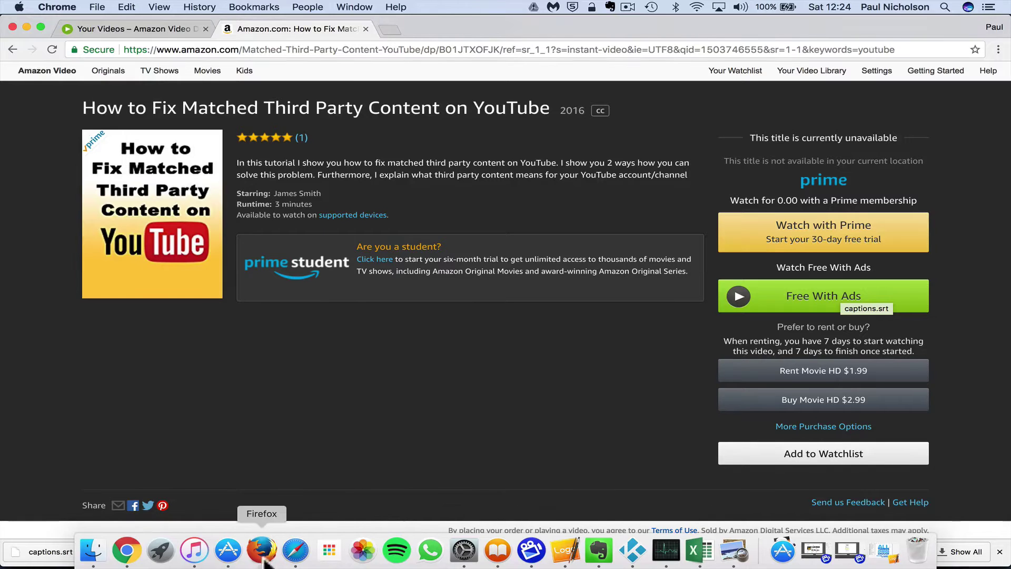
left_click(295, 551)
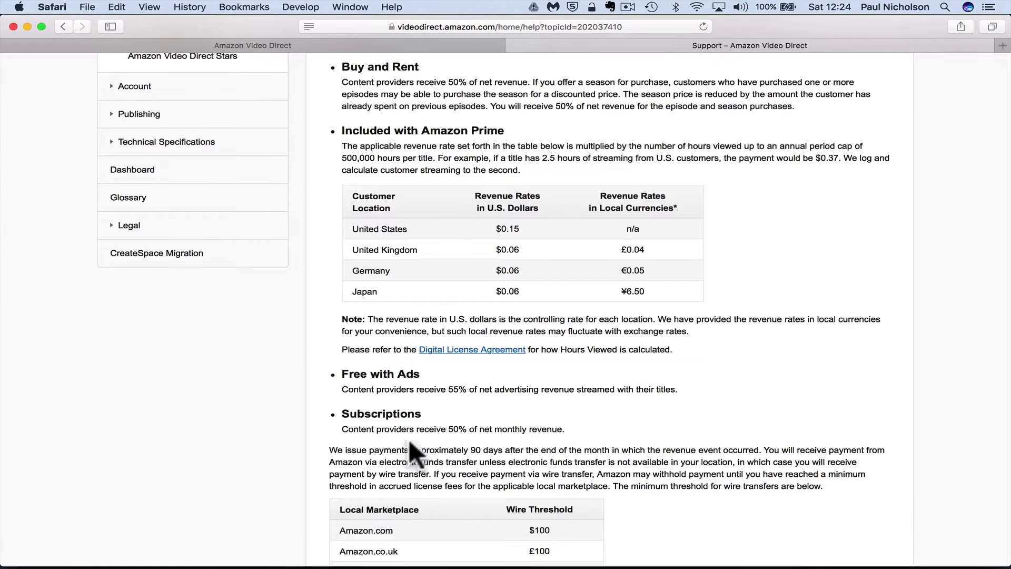
Scroll through the wire payment threshold and royalty payer tables, then back to the top
scroll(411, 447, "down", 2)
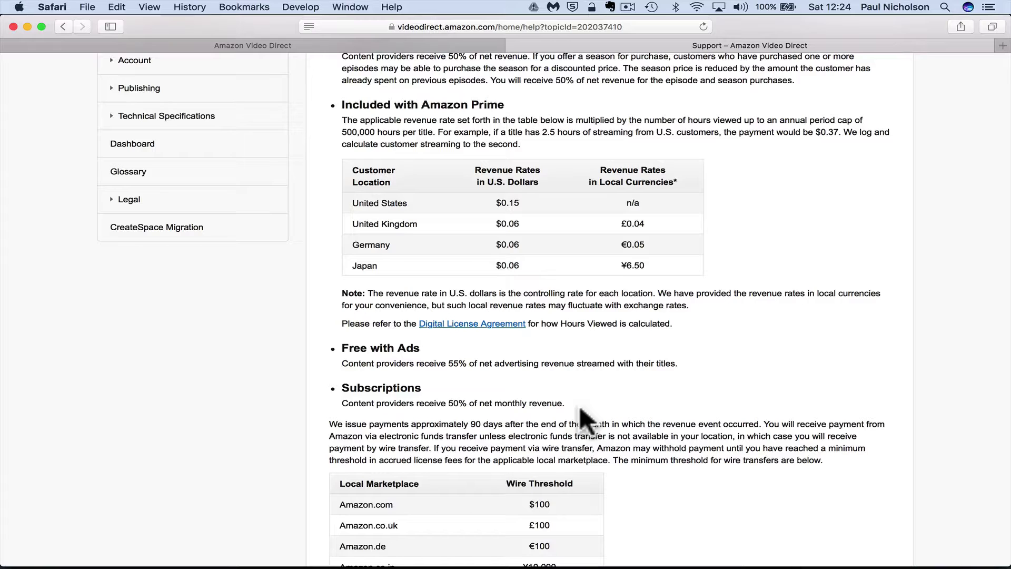
scroll(579, 410, "down", 5)
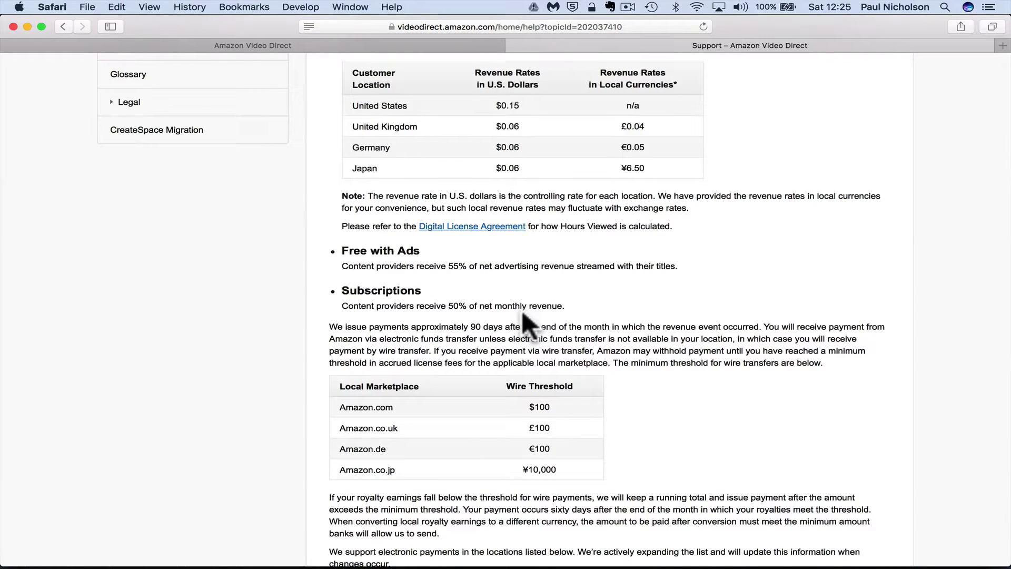
scroll(522, 312, "down", 5)
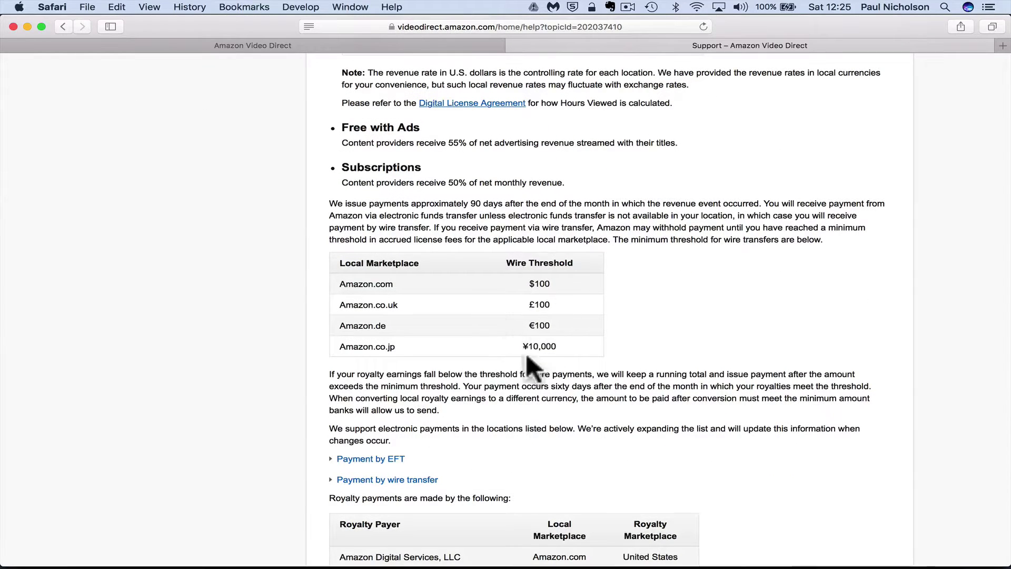
scroll(528, 356, "up", 3)
scroll(531, 363, "up", 5)
scroll(529, 364, "up", 3)
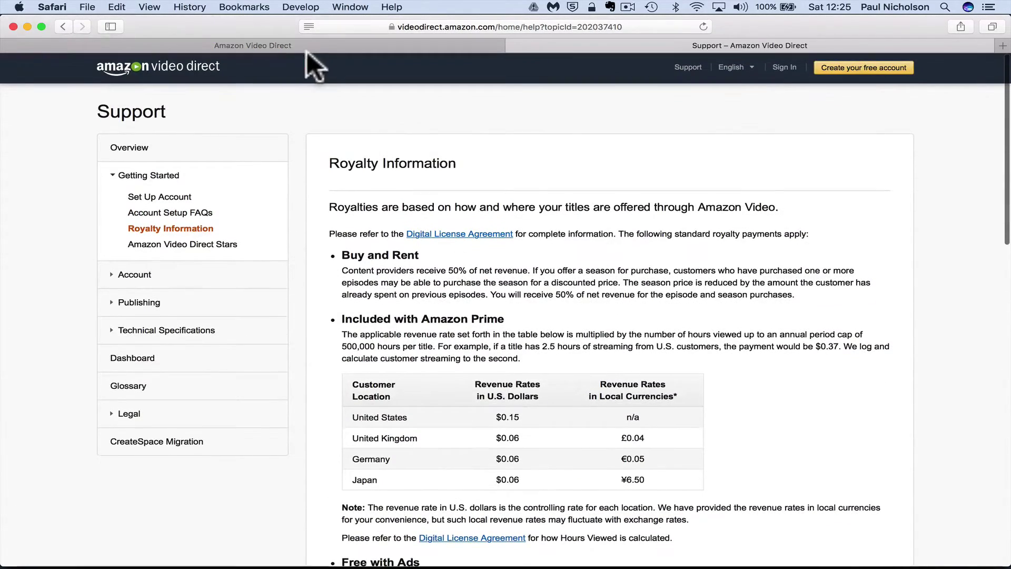
From the Amazon Video Direct landing page, start a free account and try signing in with an e-mail and password
left_click(305, 49)
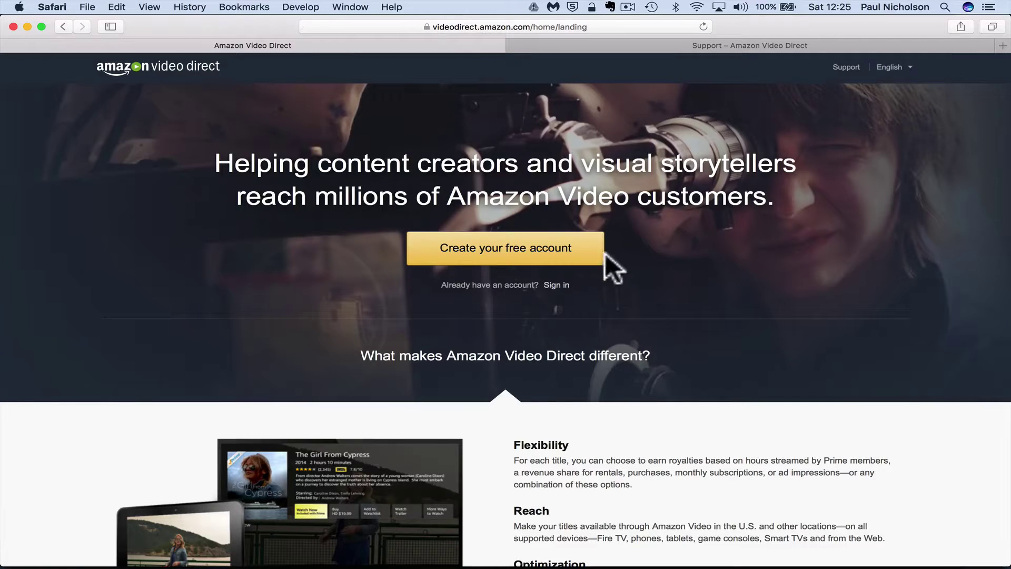
left_click(542, 251)
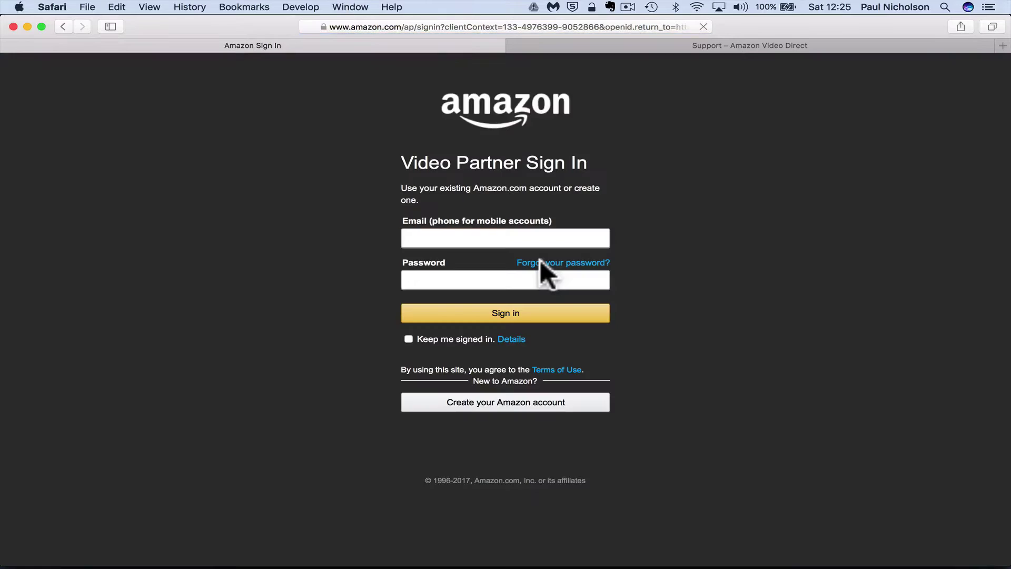
left_click(435, 240)
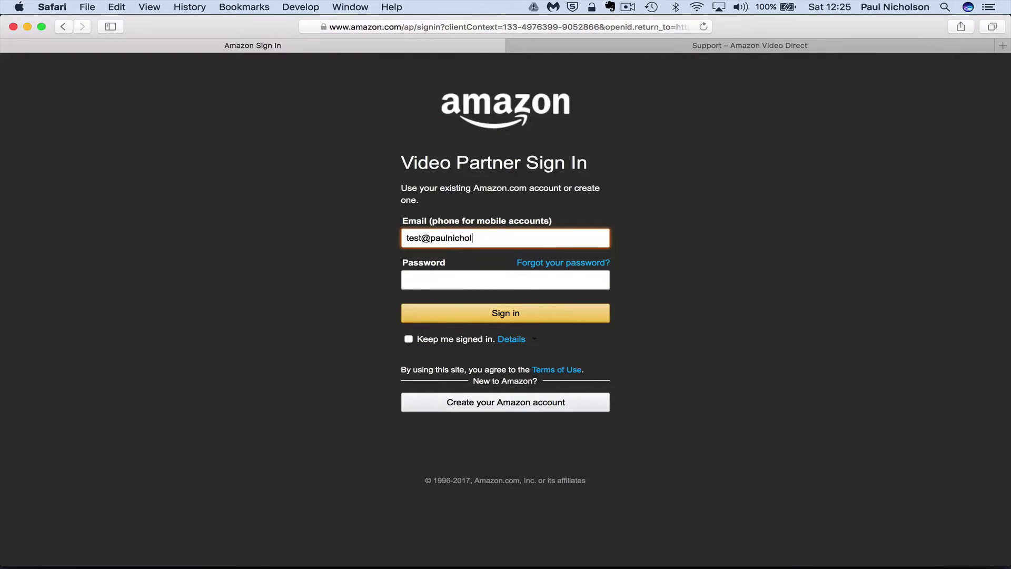
key("Tab")
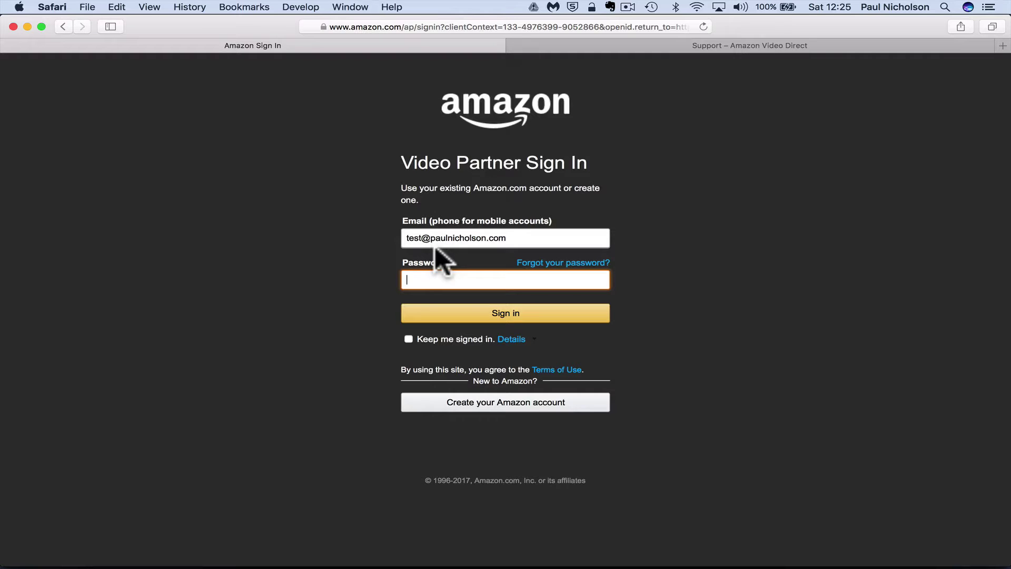
type("te")
key("Return")
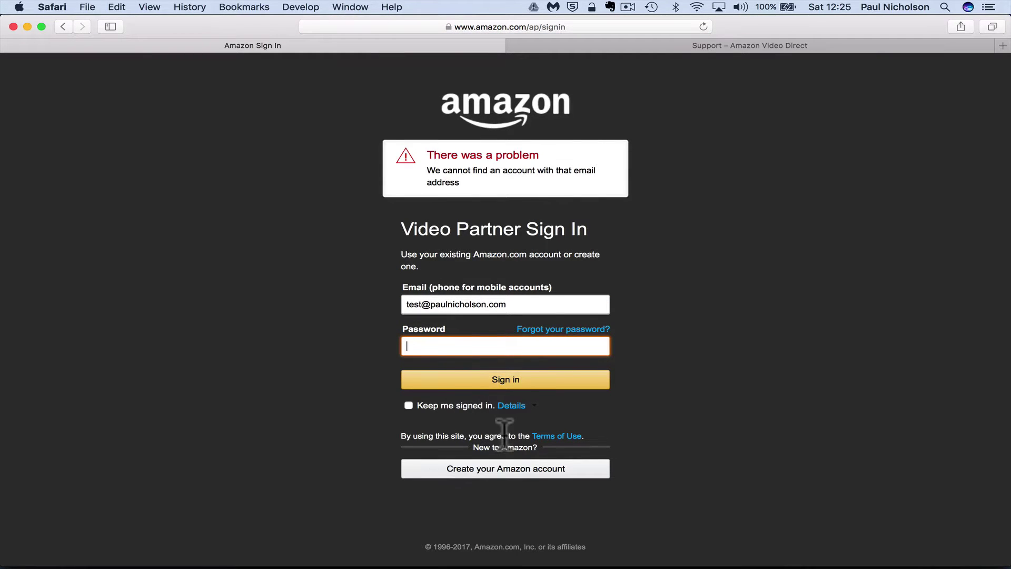
Complete the Create account form with the user's name, e-mail address and password, then submit
left_click(512, 467)
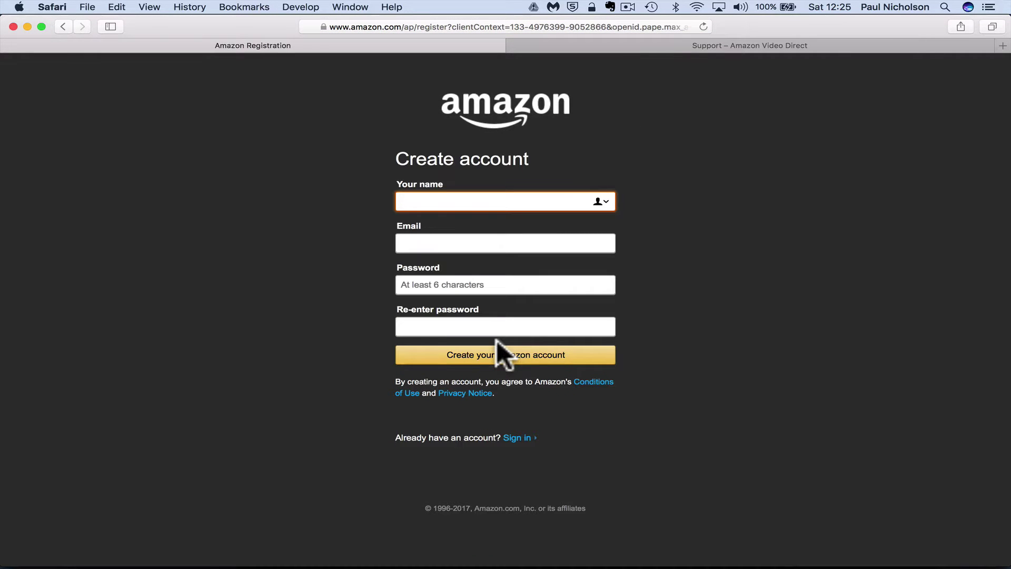
type("Paul Nicholson")
left_click(505, 243)
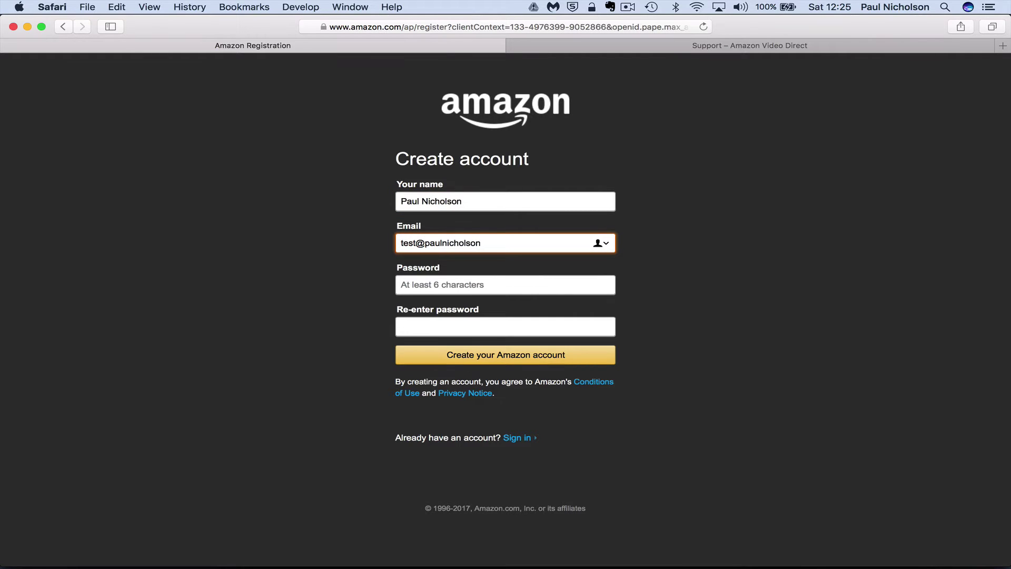
left_click(504, 285)
type("p")
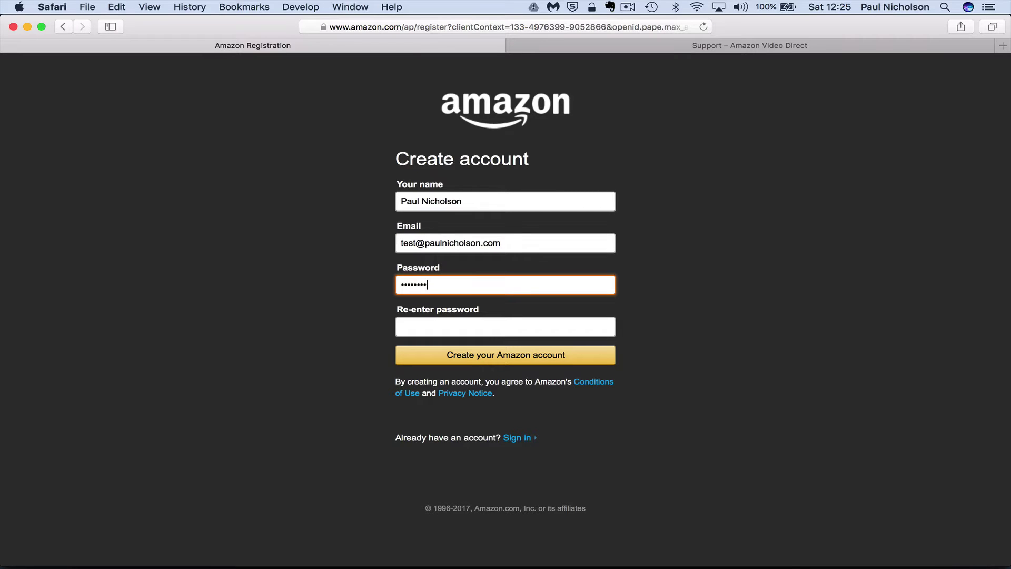
left_click(505, 326)
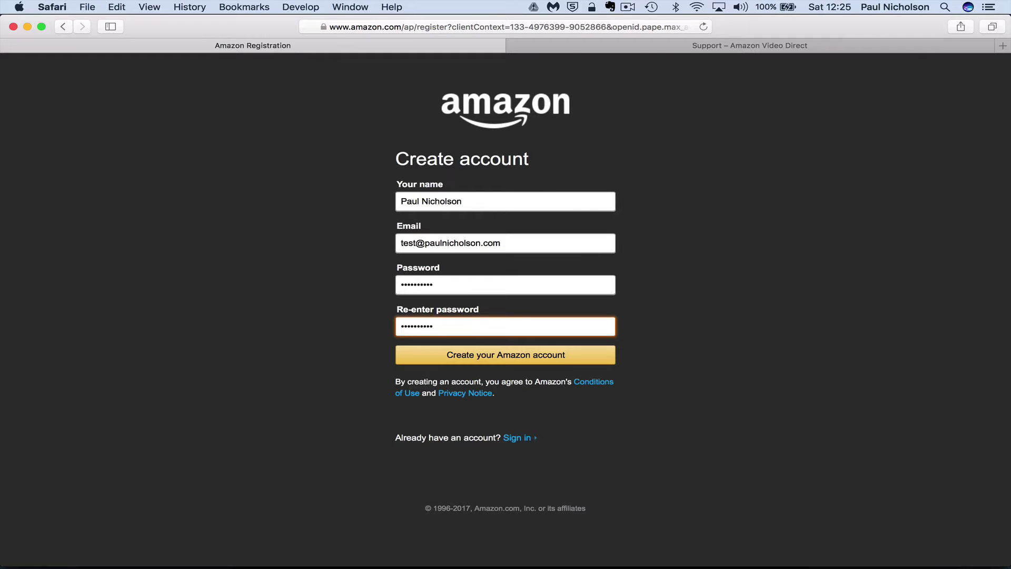
left_click(510, 357)
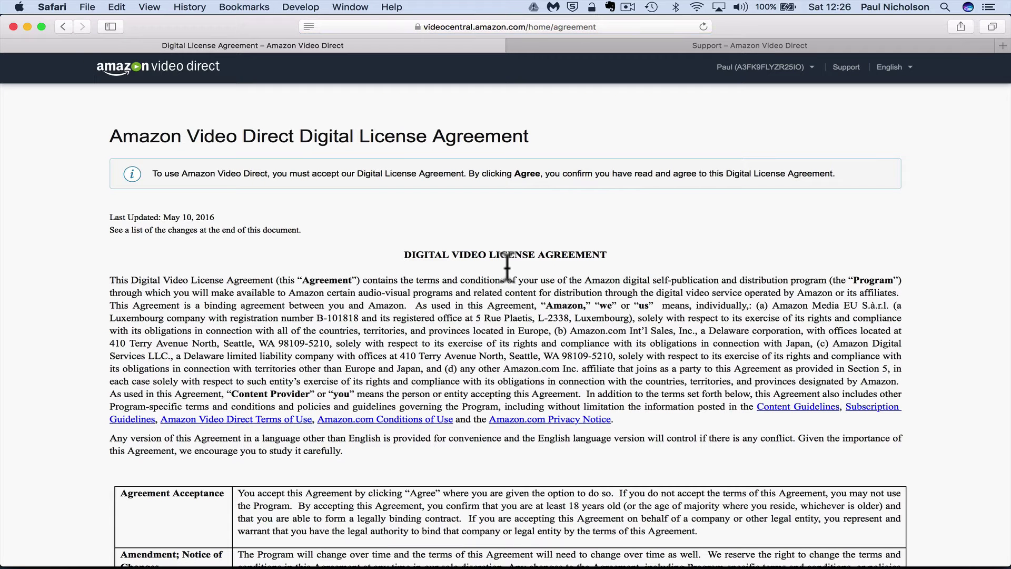
Scroll to the rates attachment at the end of the Digital License Agreement and click Agree
scroll(500, 279, "down", 10)
scroll(499, 287, "down", 10)
scroll(499, 287, "down", 20)
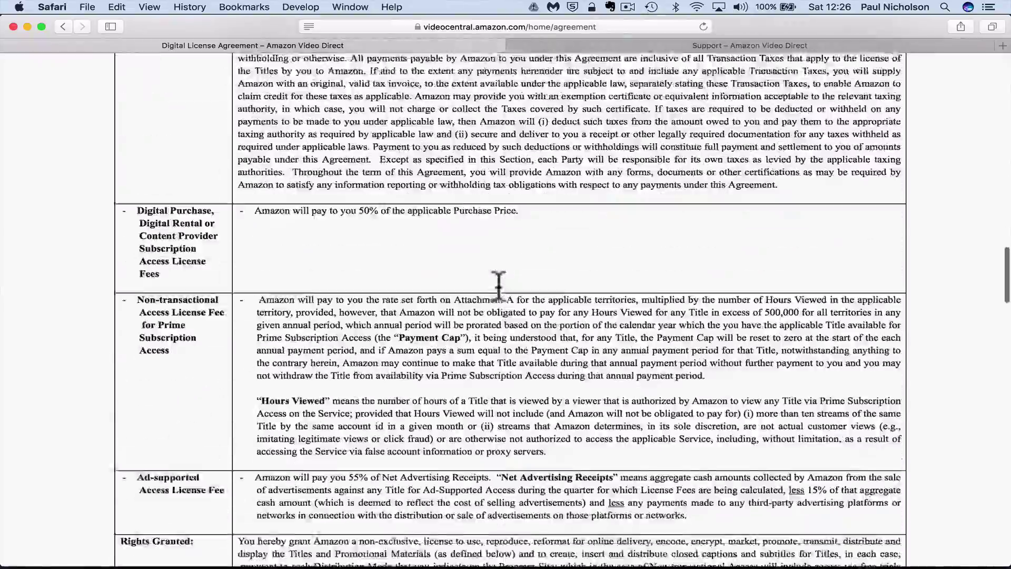
scroll(499, 284, "down", 20)
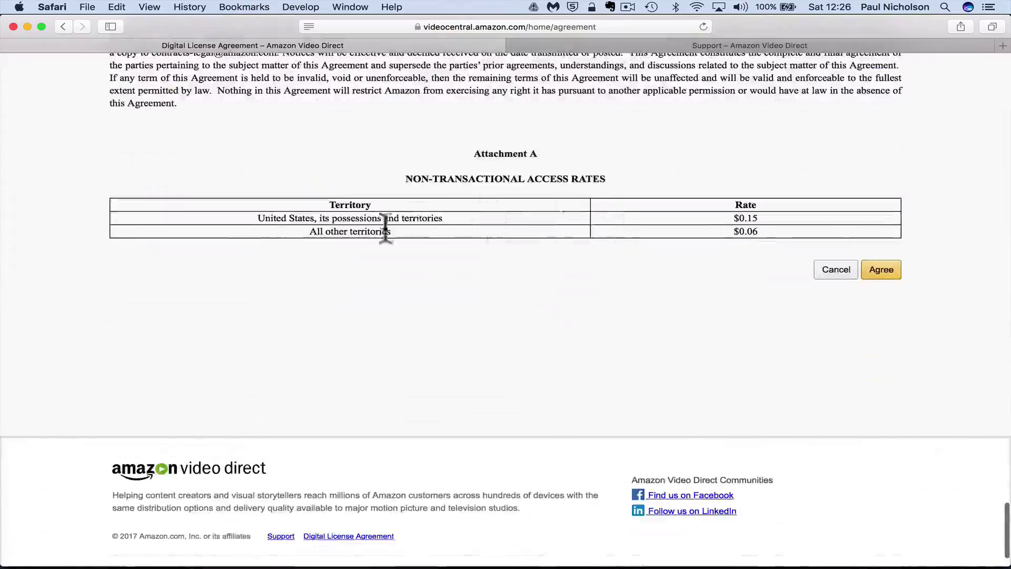
left_click(874, 277)
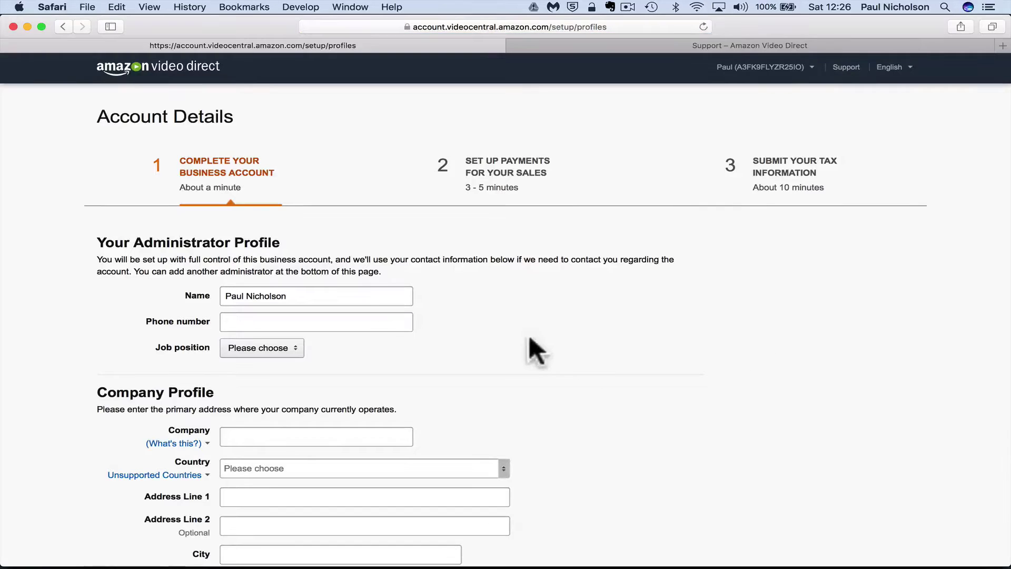
Scroll through the empty Account Details administrator and company profile forms
scroll(367, 286, "down", 4)
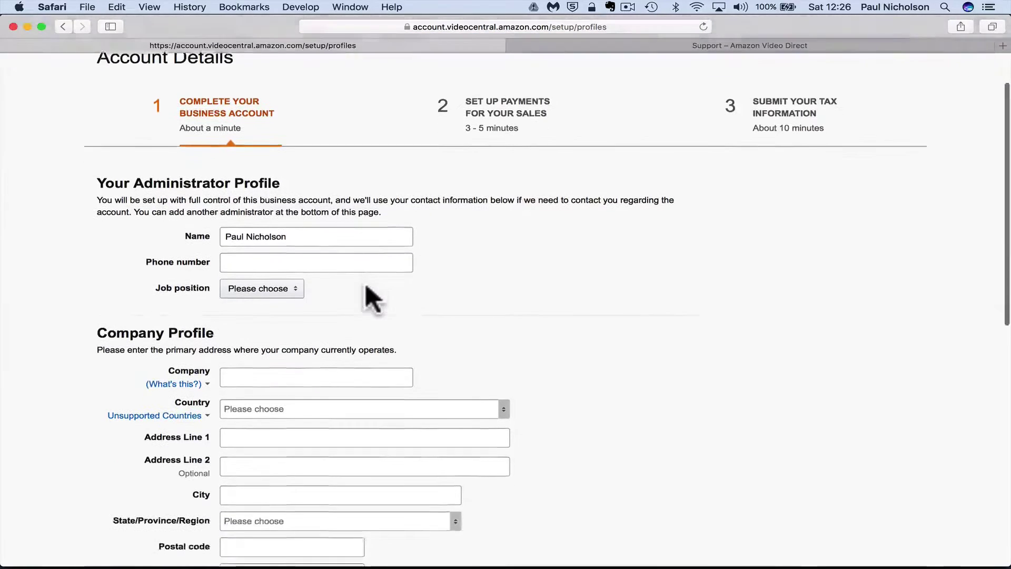
scroll(277, 258, "down", 12)
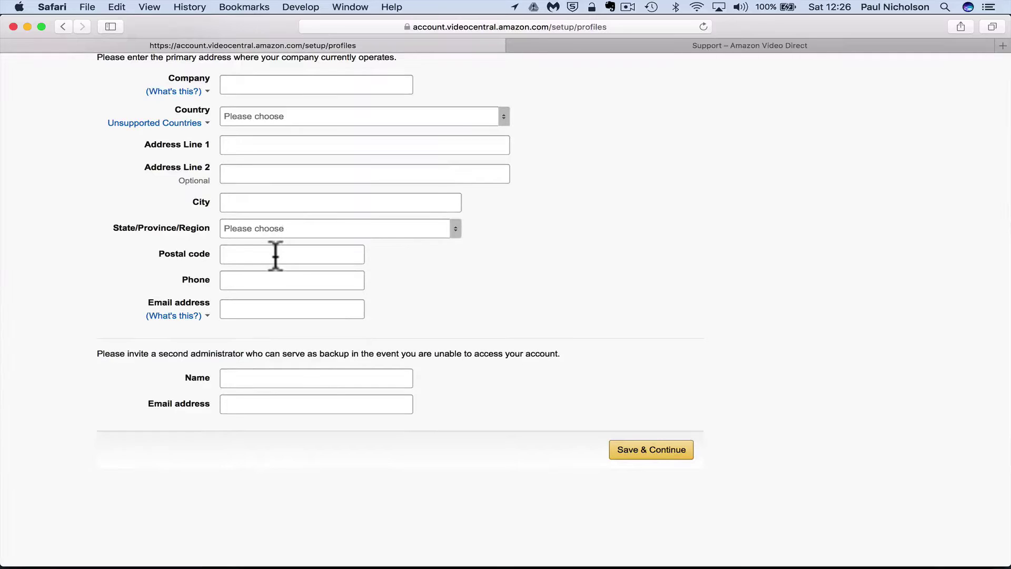
scroll(275, 257, "up", 16)
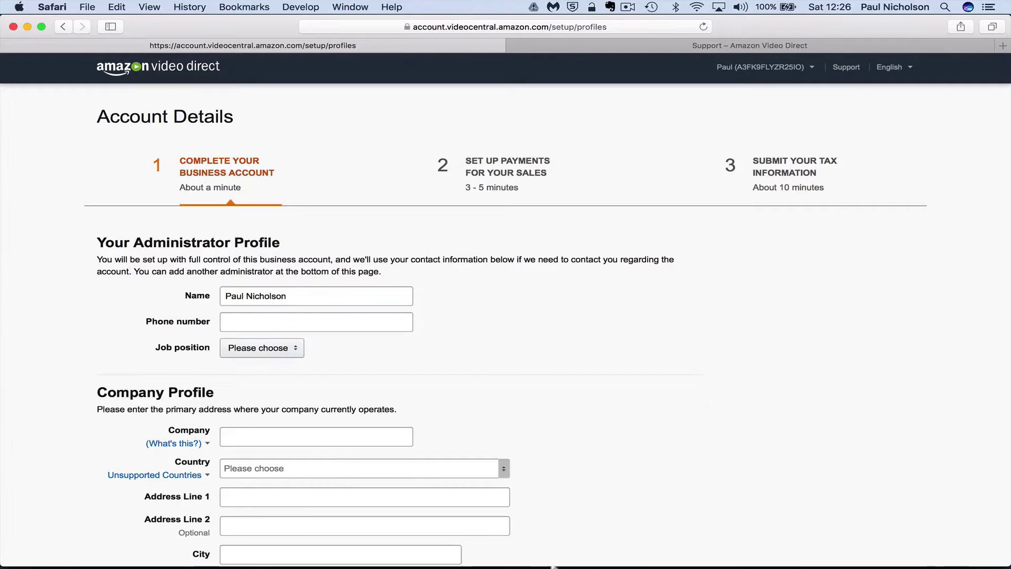
Switch to Chrome and sign in through the Your Videos Dashboard link
mouse_move(309, 565)
left_click(126, 551)
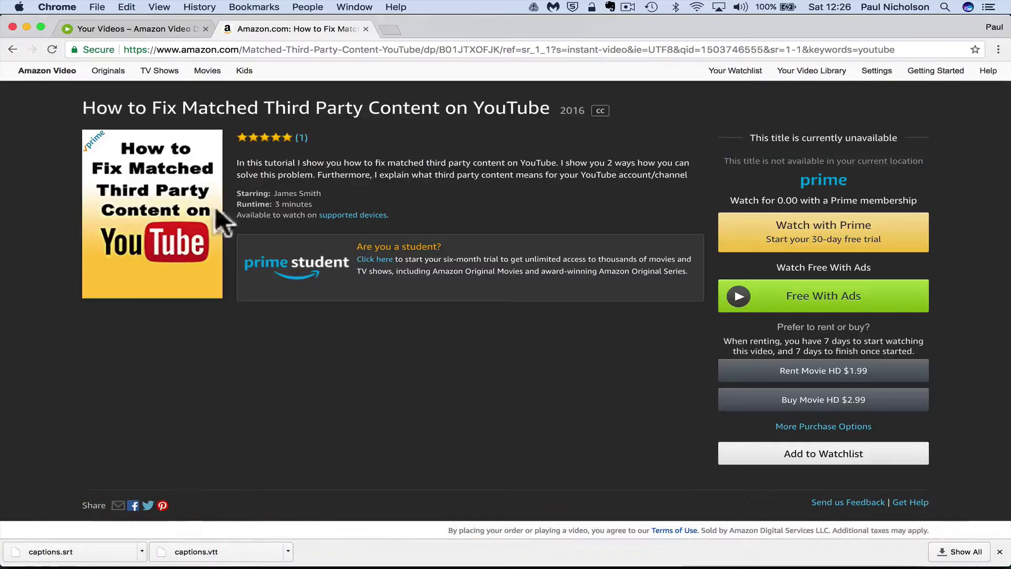
left_click(131, 28)
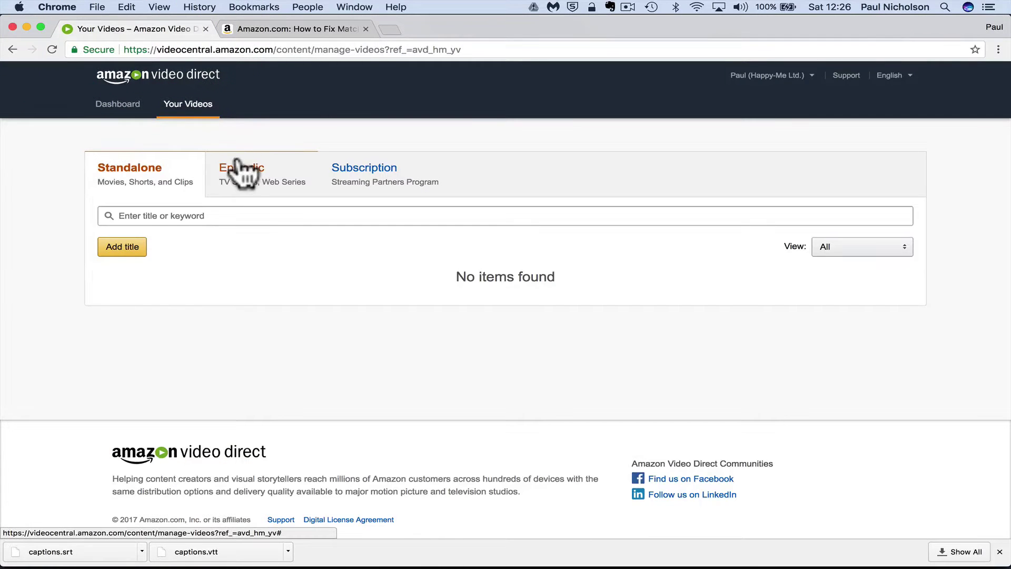
left_click(124, 105)
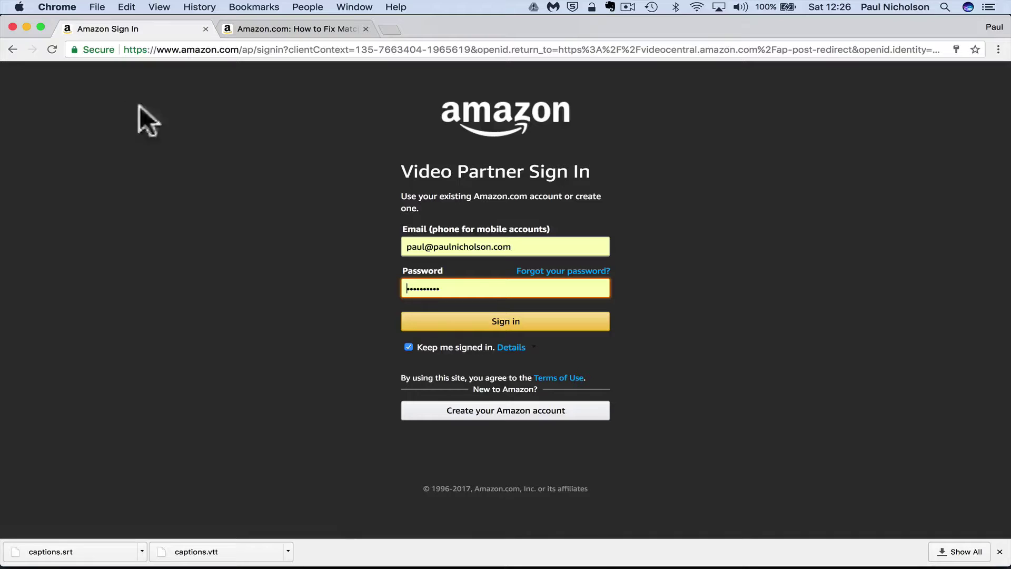
left_click(481, 317)
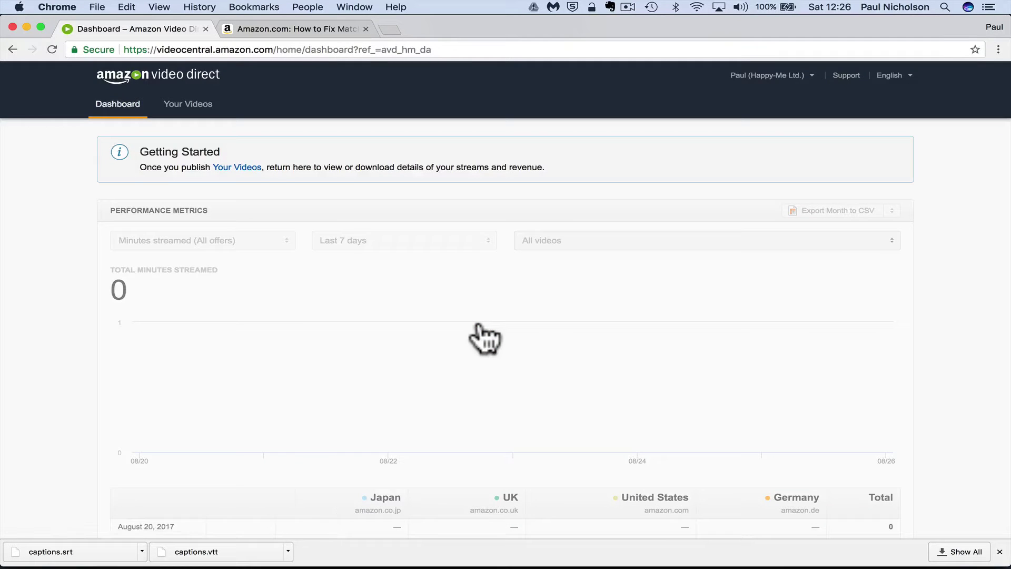
Scroll through Performance Metrics, Earnings and Payments, all showing zero minutes streamed and zero earnings
scroll(482, 340, "down", 5)
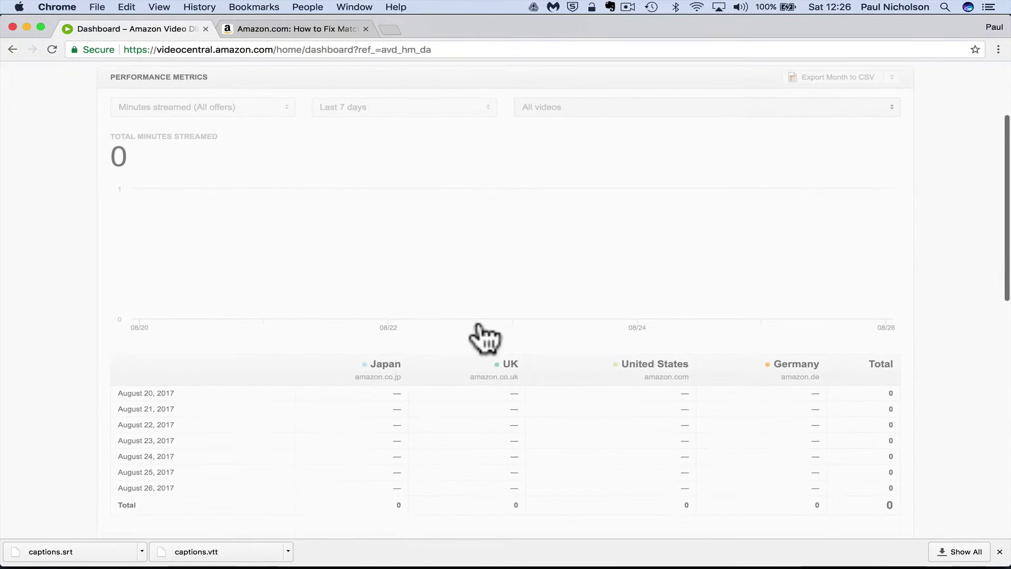
scroll(528, 342, "down", 4)
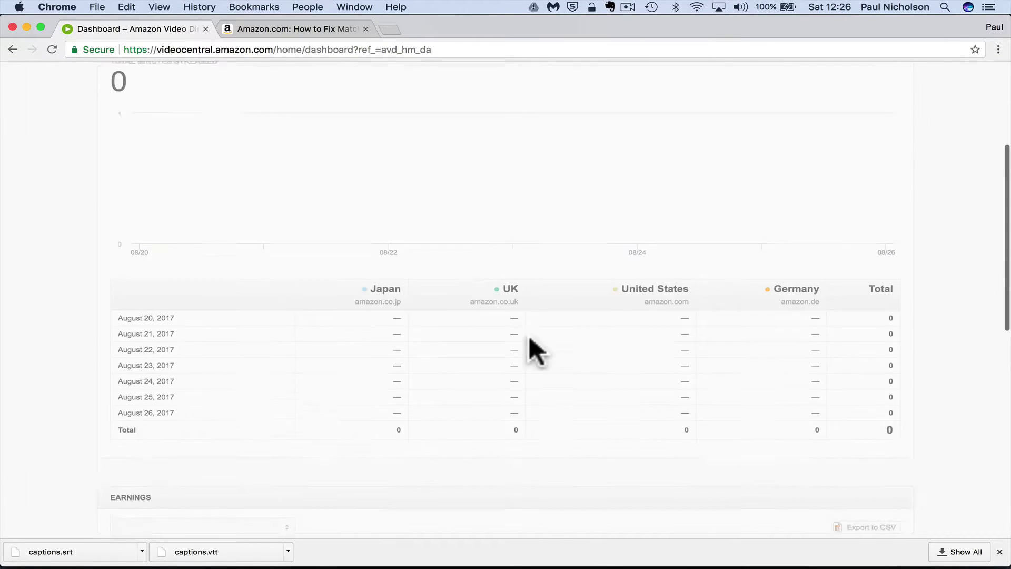
scroll(481, 426, "down", 8)
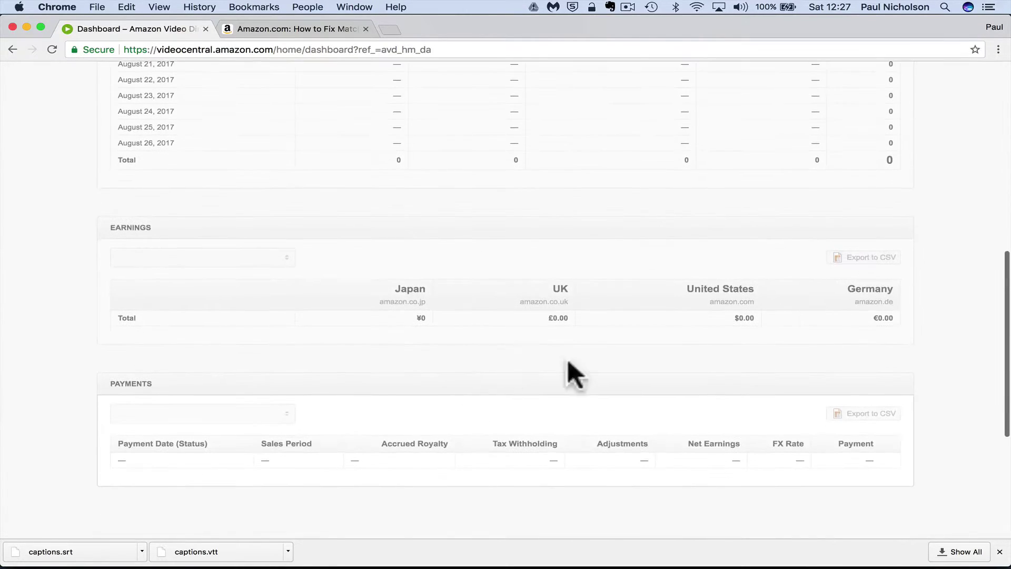
scroll(568, 384, "up", 7)
scroll(571, 406, "up", 15)
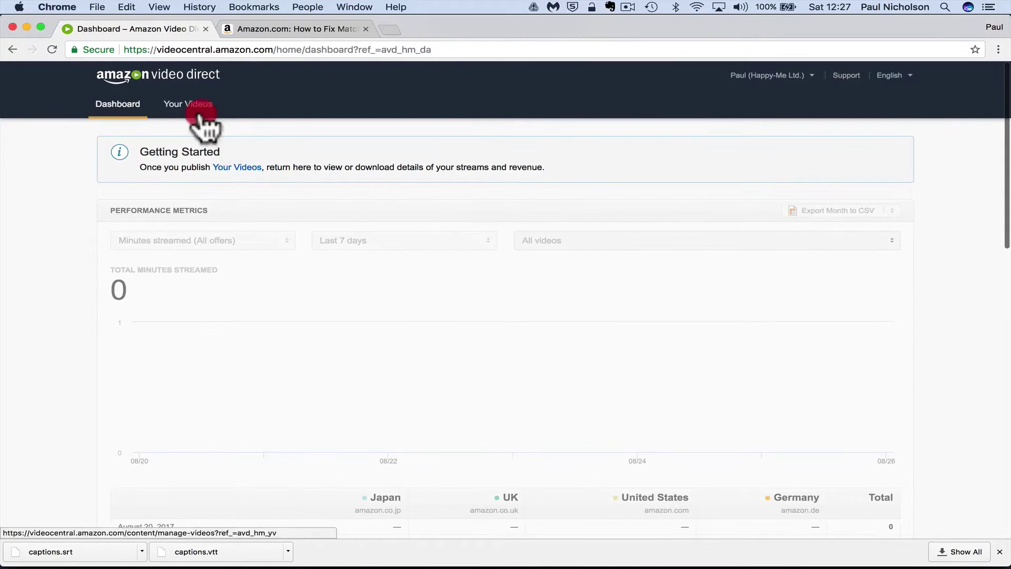
Open Your Videos and browse the Standalone list, then the Episodic and Subscription tabs
left_click(200, 116)
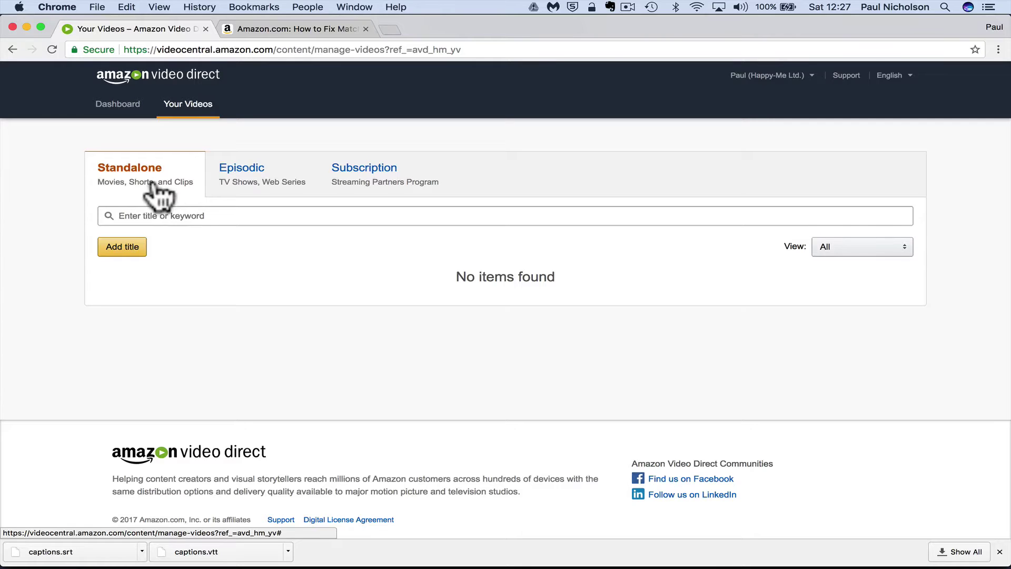
left_click(152, 214)
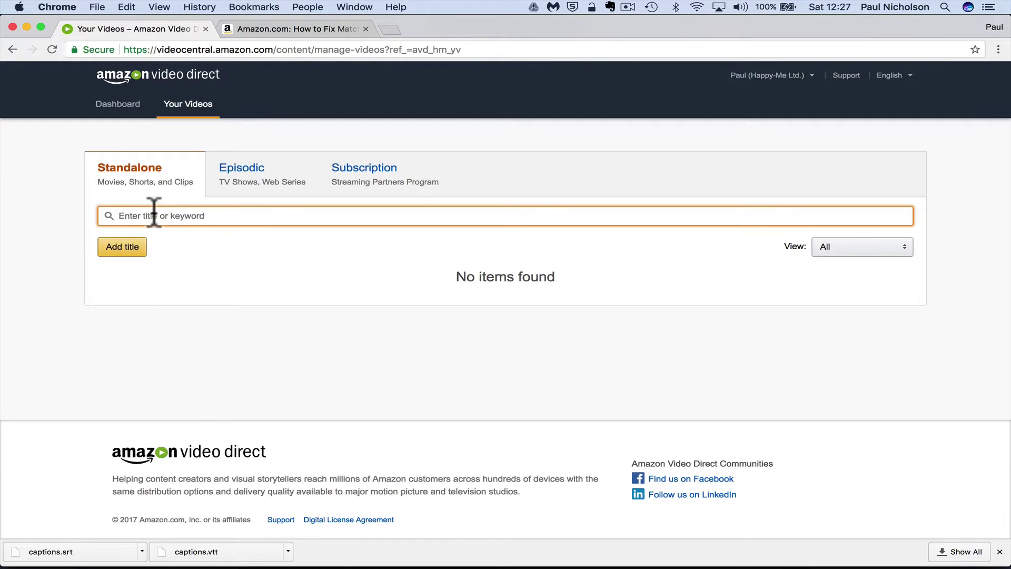
left_click(248, 202)
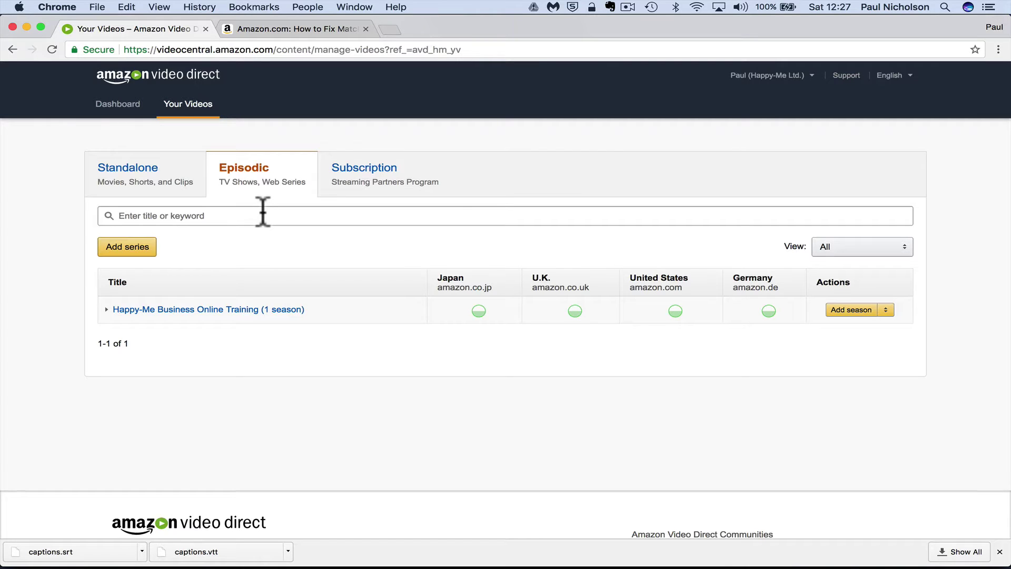
left_click(365, 191)
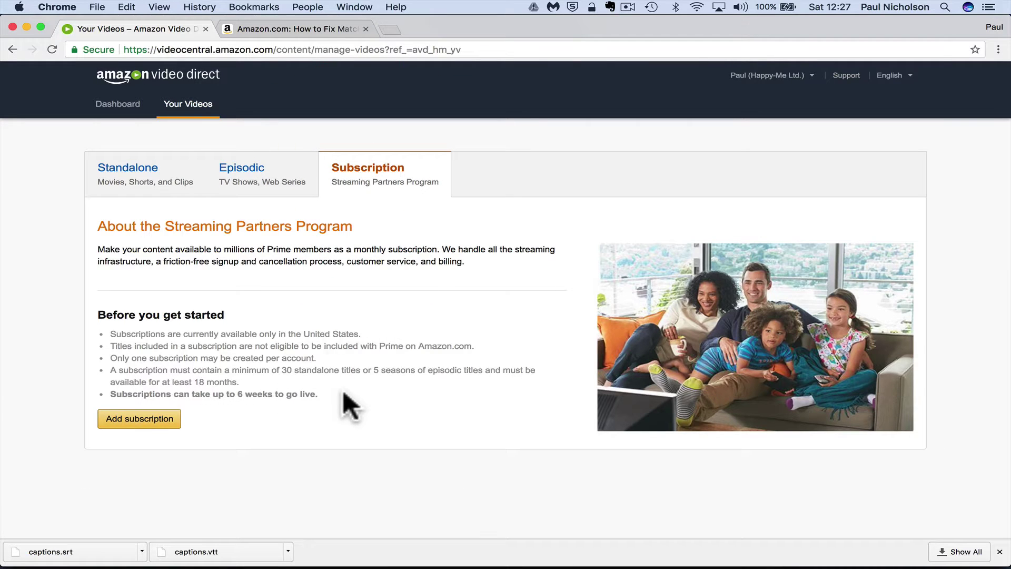
Search Amazon Video for 'game of thrones', open the Season 7 page as a reference, and return to Your Videos
left_click(271, 29)
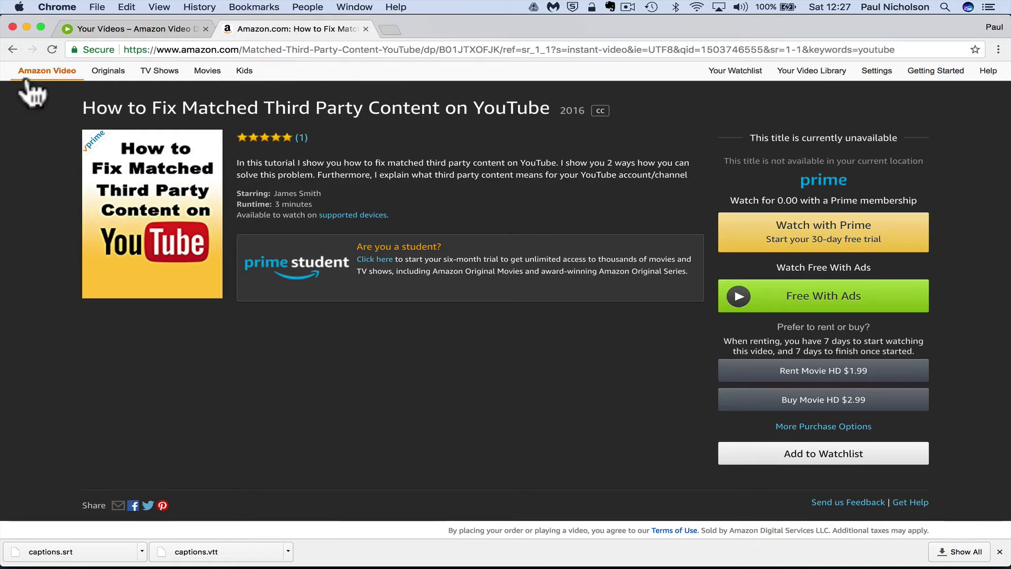
left_click(13, 49)
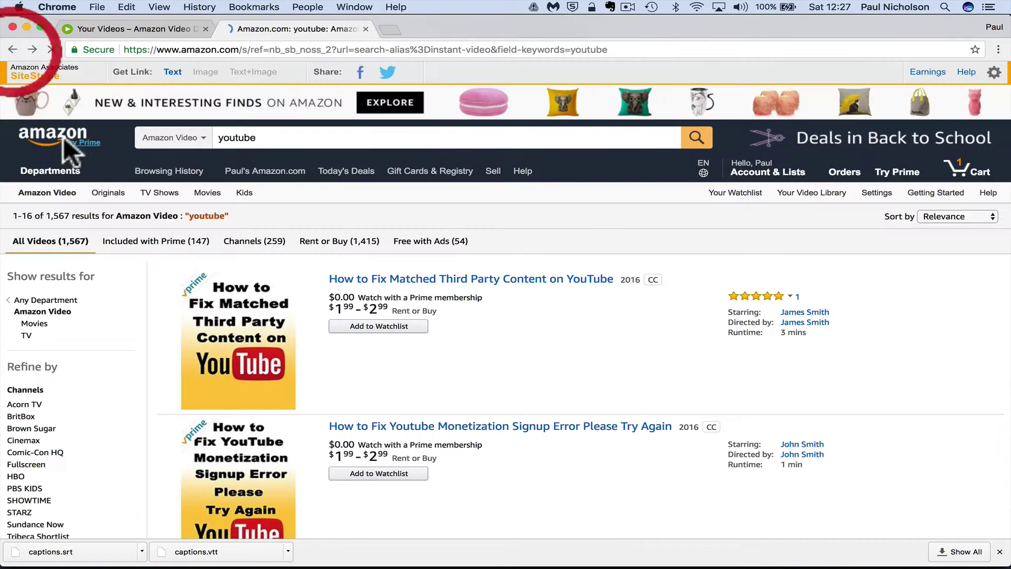
double_click(245, 138)
type("game o")
left_click(258, 166)
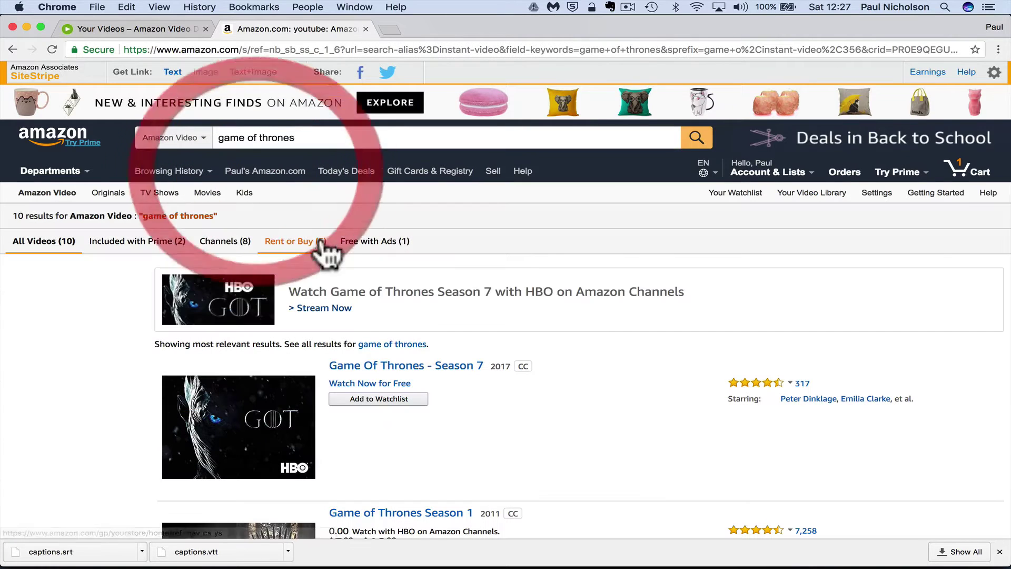
left_click(380, 367)
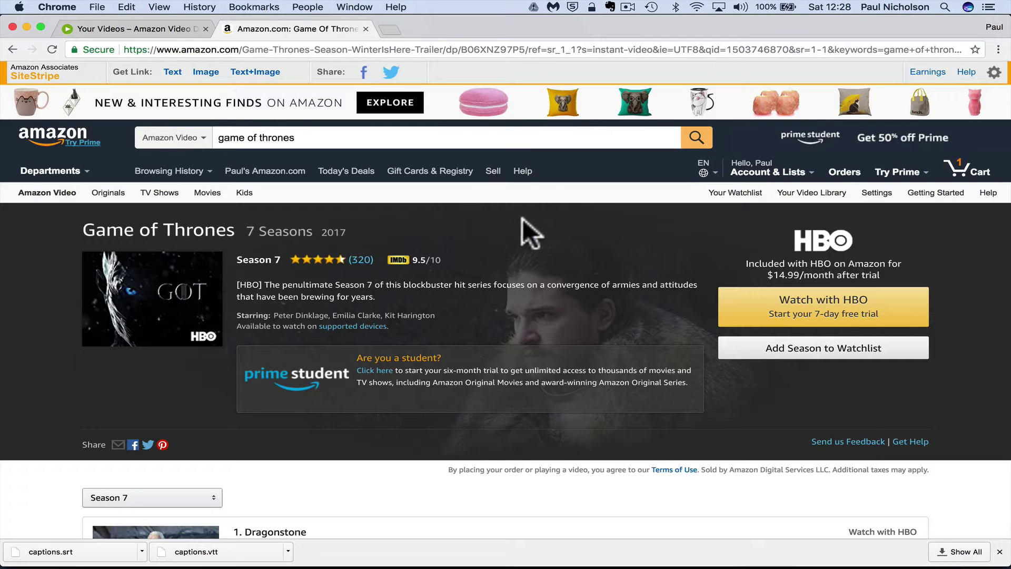
left_click(132, 29)
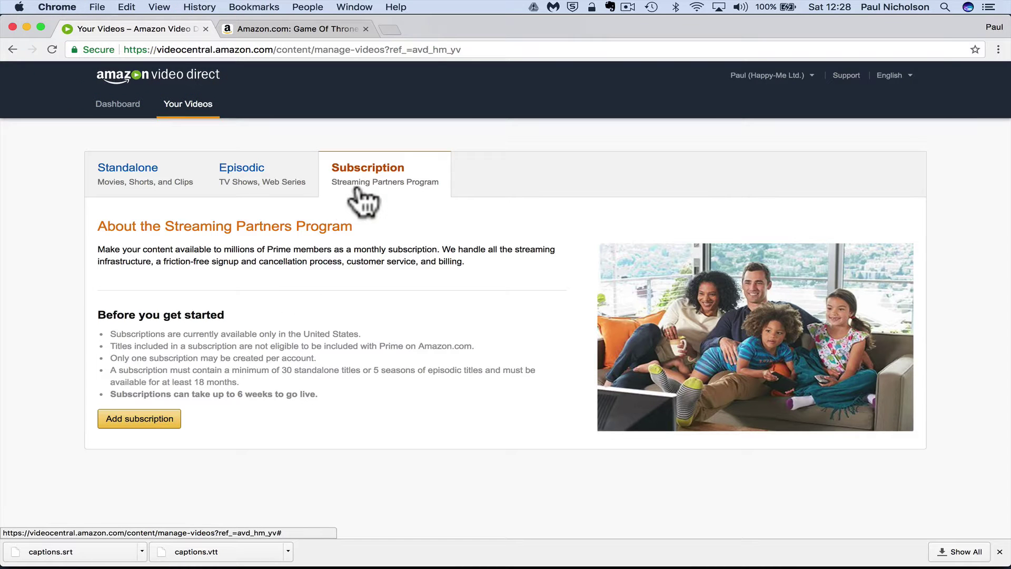
Go to the Episodic series list and start adding a new series
left_click(138, 179)
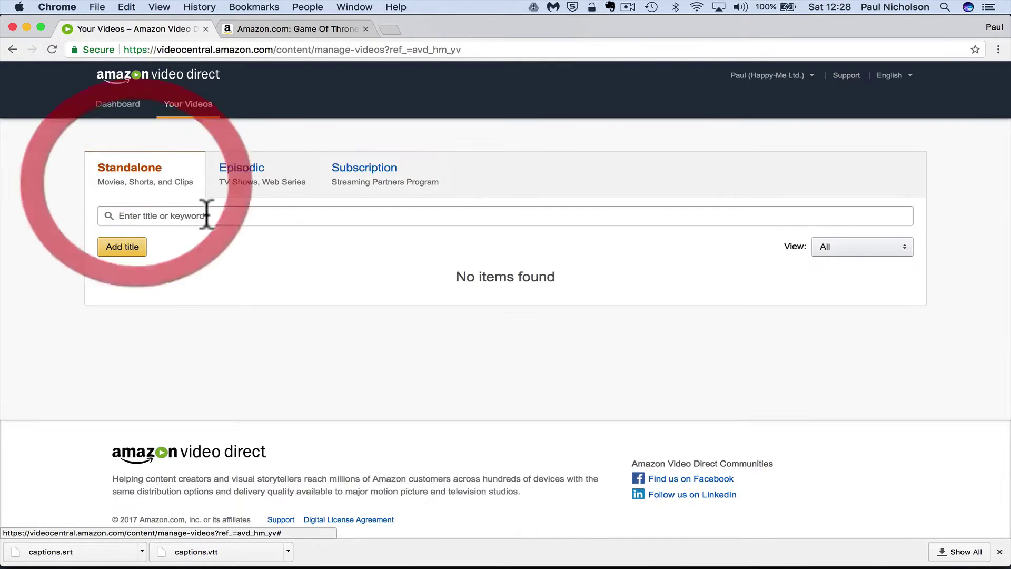
left_click(247, 190)
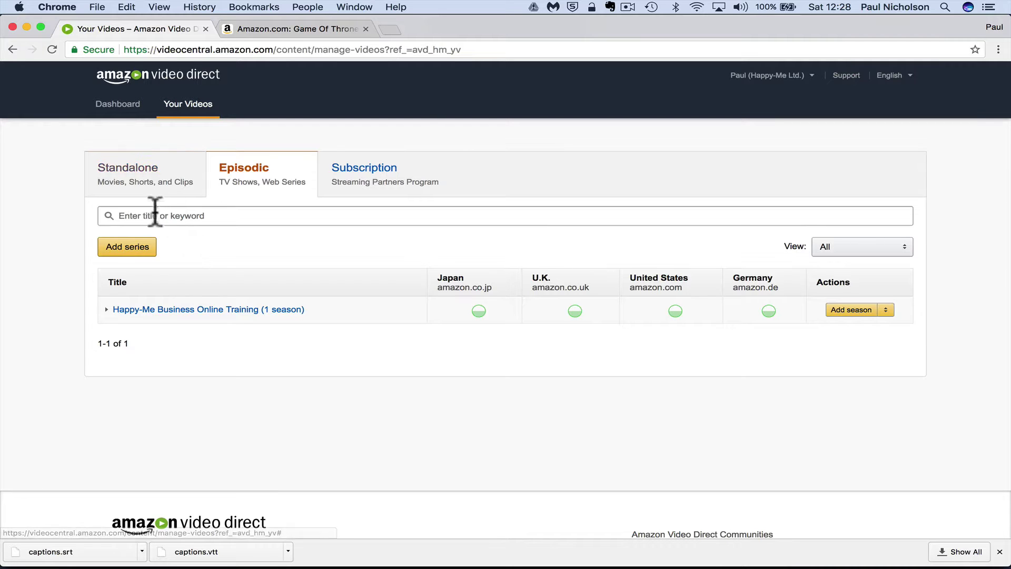
left_click(141, 248)
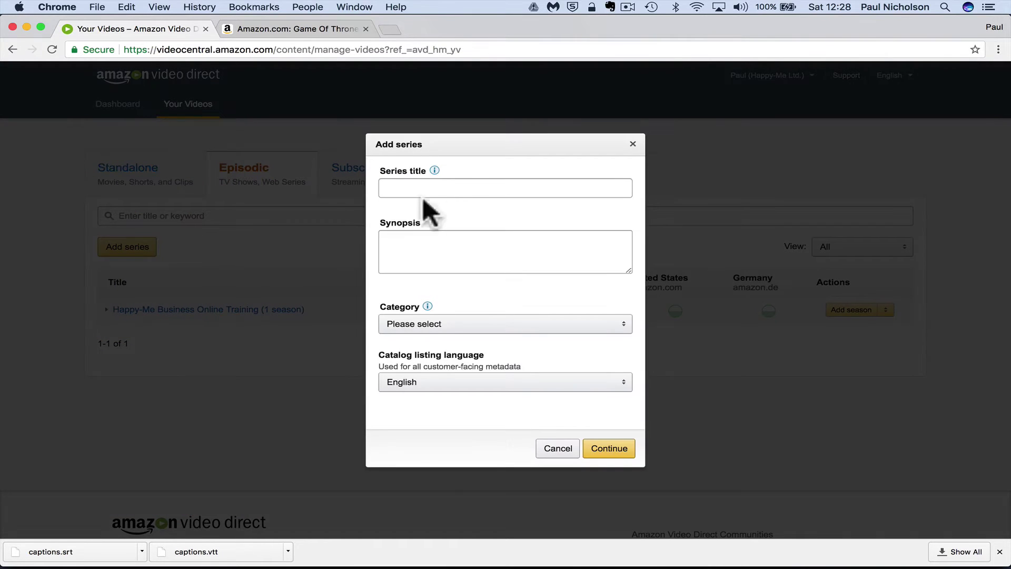
Title the series 'Youtube Beginner Training', add a short synopsis, choose the Educational category, and continue
left_click(436, 188)
type("Youtube Beginner Training")
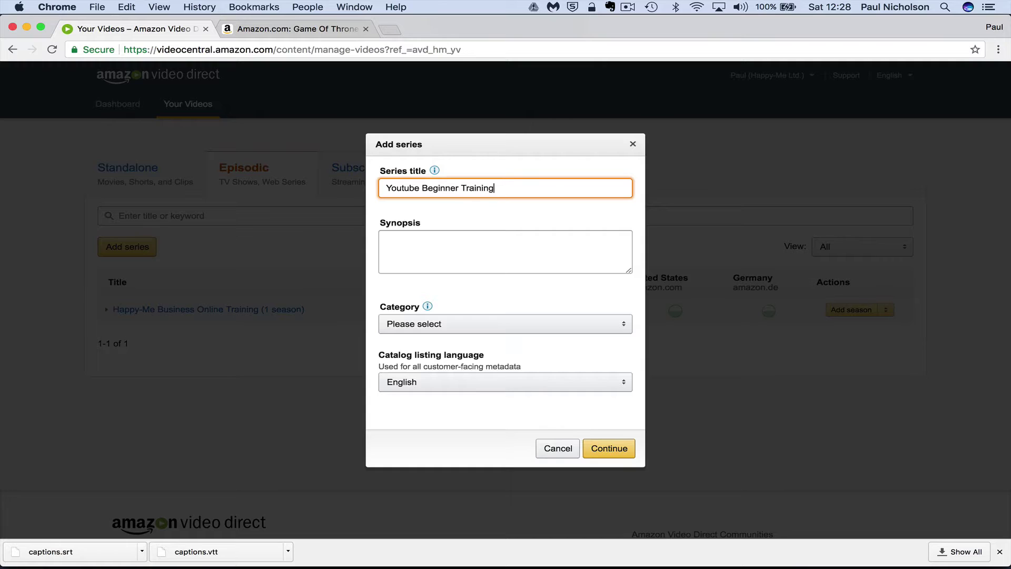
left_click(385, 240)
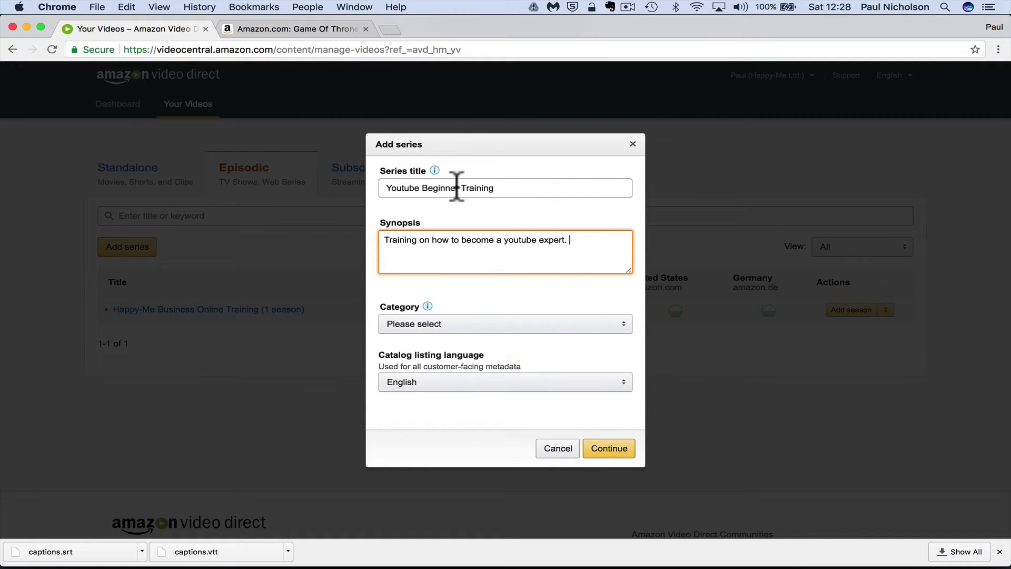
left_click(463, 324)
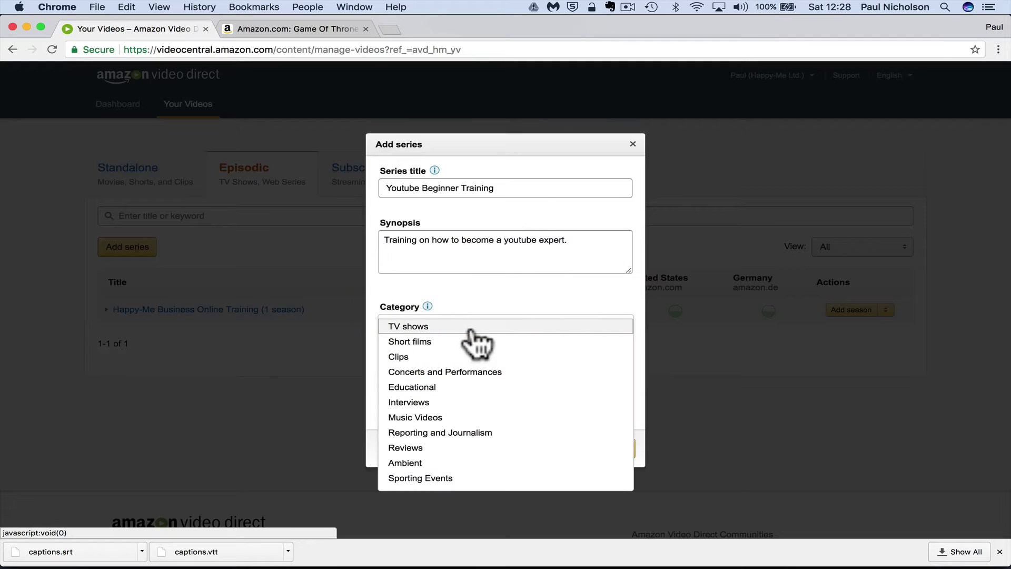
left_click(465, 387)
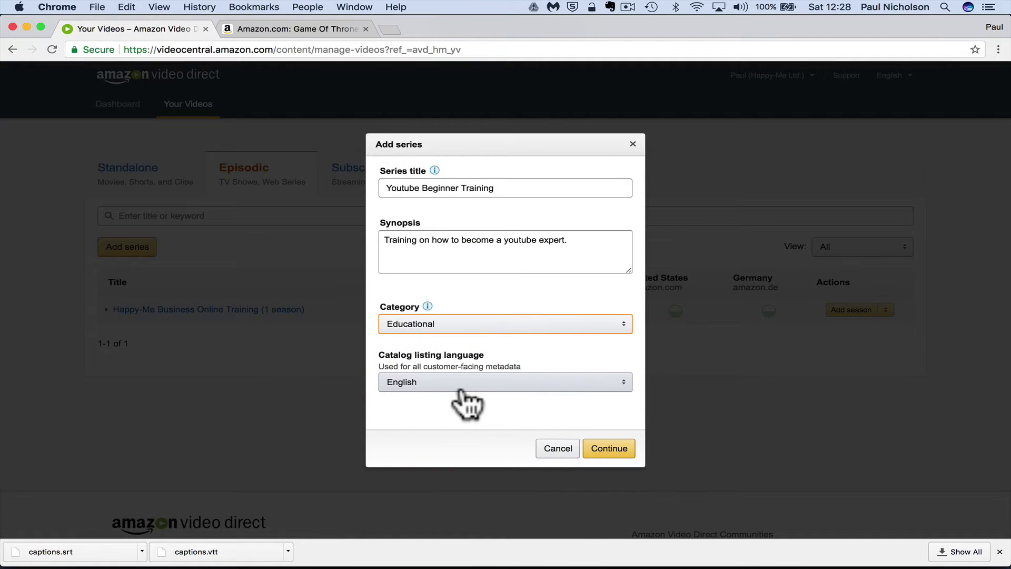
left_click(609, 449)
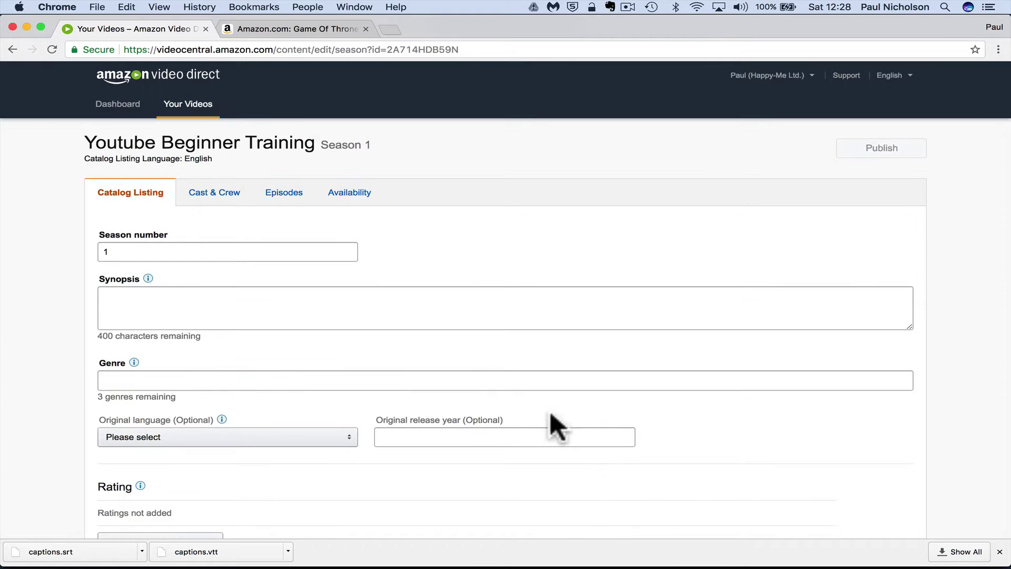
Write the season synopsis and set the genre to Nonfiction - Technology
scroll(526, 411, "down", 3)
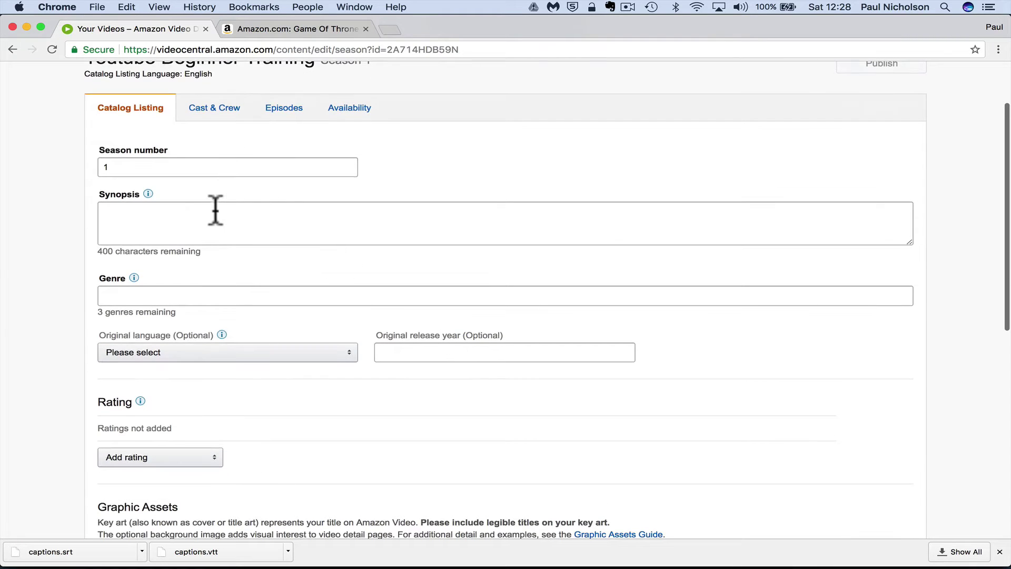
left_click(206, 218)
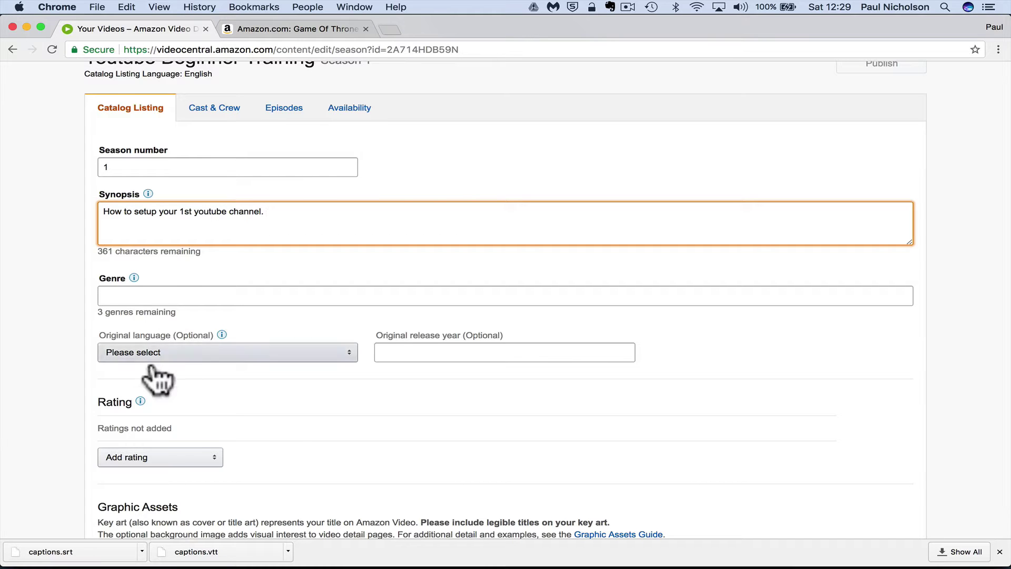
left_click(165, 294)
scroll(185, 354, "down", 20)
left_click(148, 297)
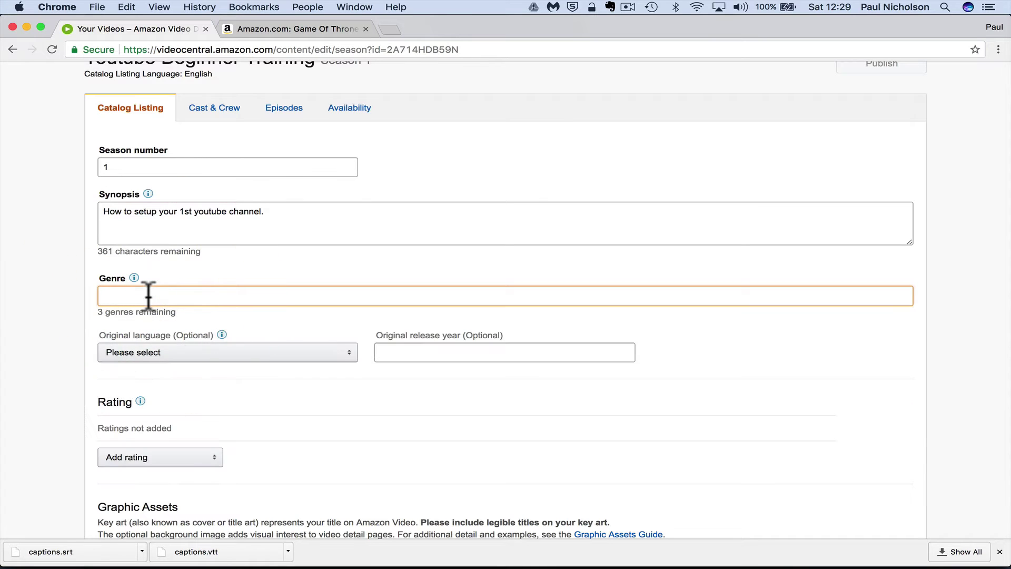
type("tr")
key("BackSpace")
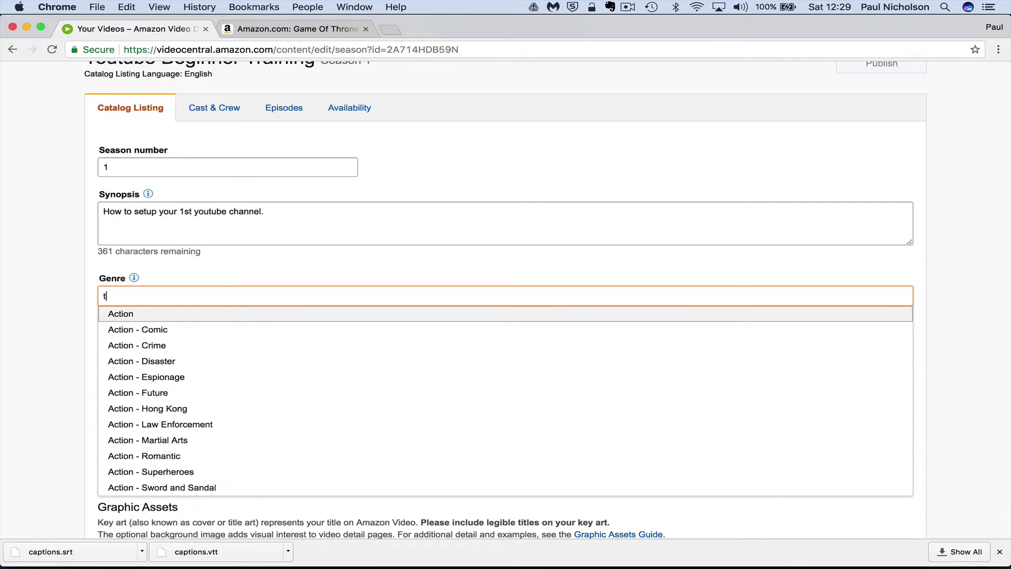
type("ech")
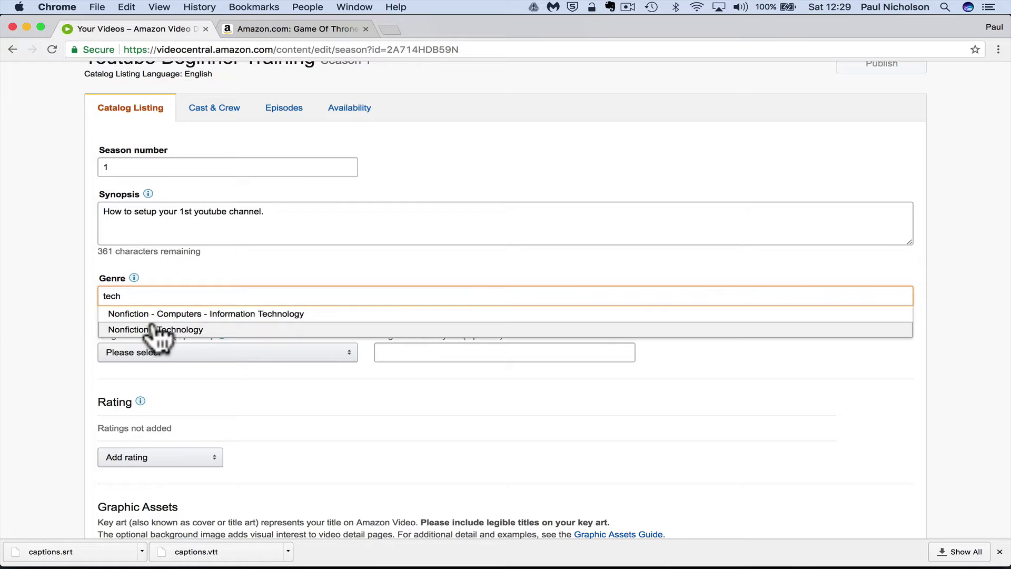
left_click(158, 329)
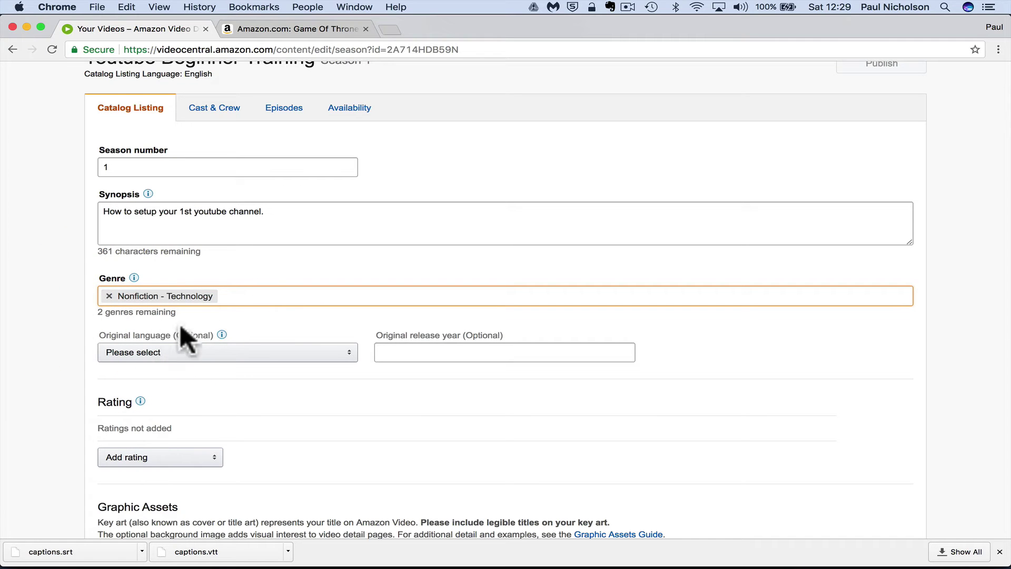
Set the original language to English (United Kingdom) and the release year to 2017
left_click(267, 353)
scroll(267, 360, "down", 15)
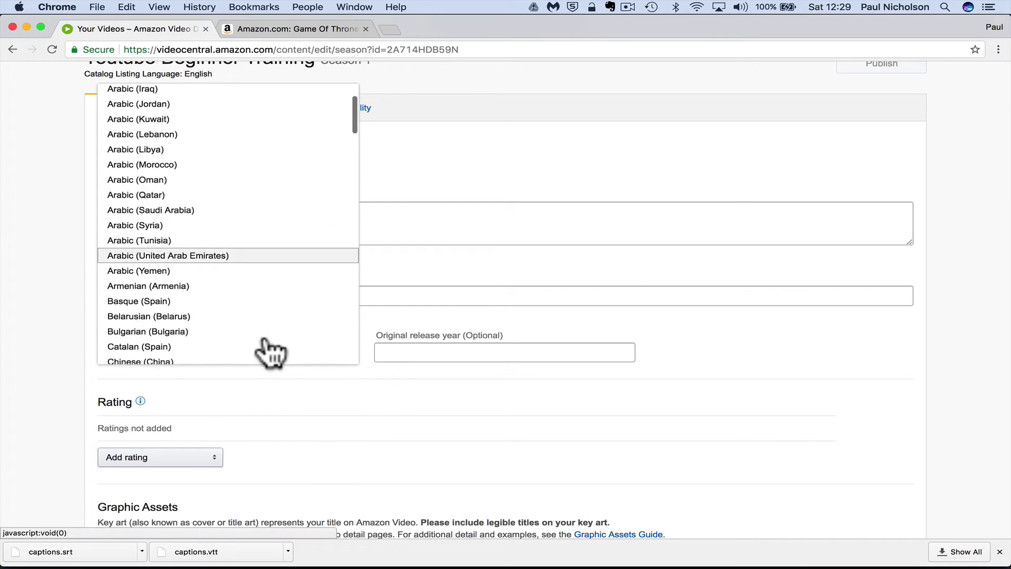
scroll(269, 352, "down", 3)
scroll(266, 321, "up", 1)
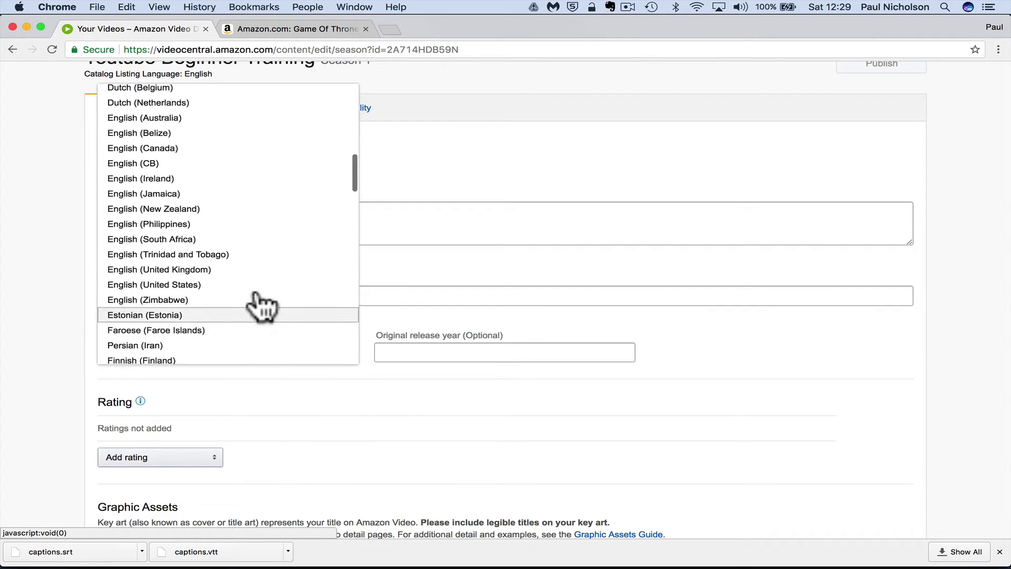
left_click(257, 272)
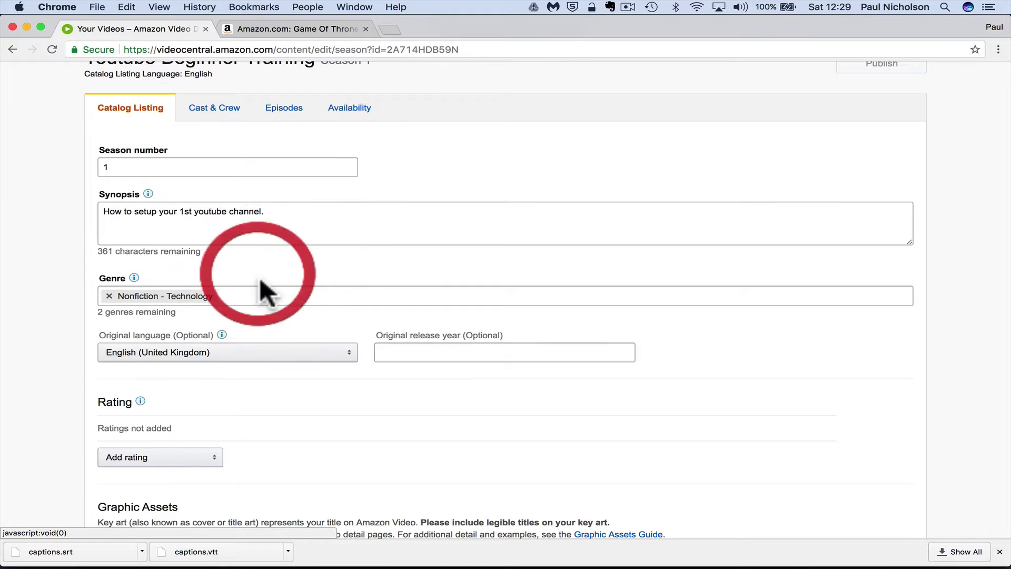
left_click(391, 349)
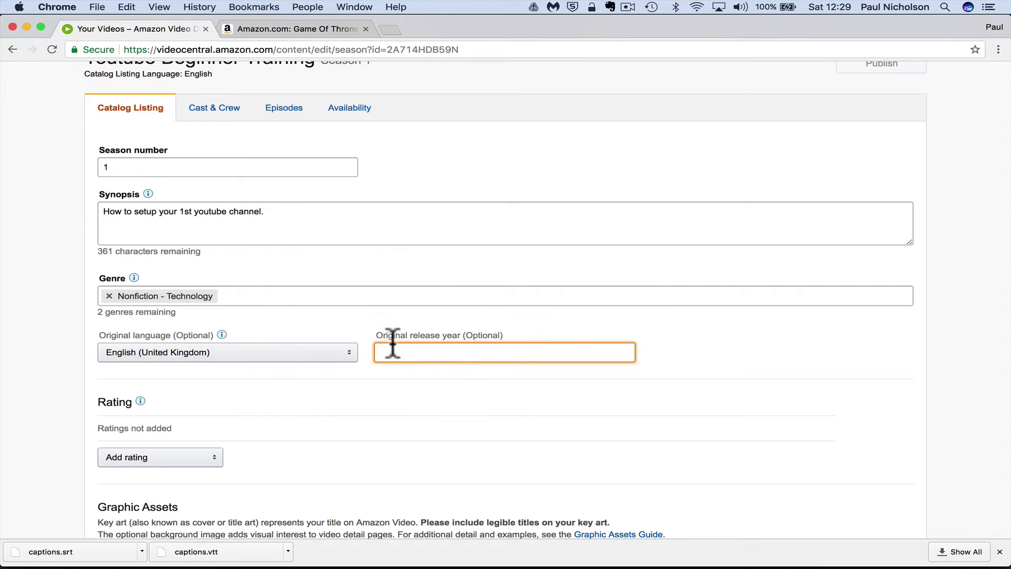
type("2017")
key("Tab")
Give the season a Suggested Rating of 7+
scroll(402, 451, "down", 5)
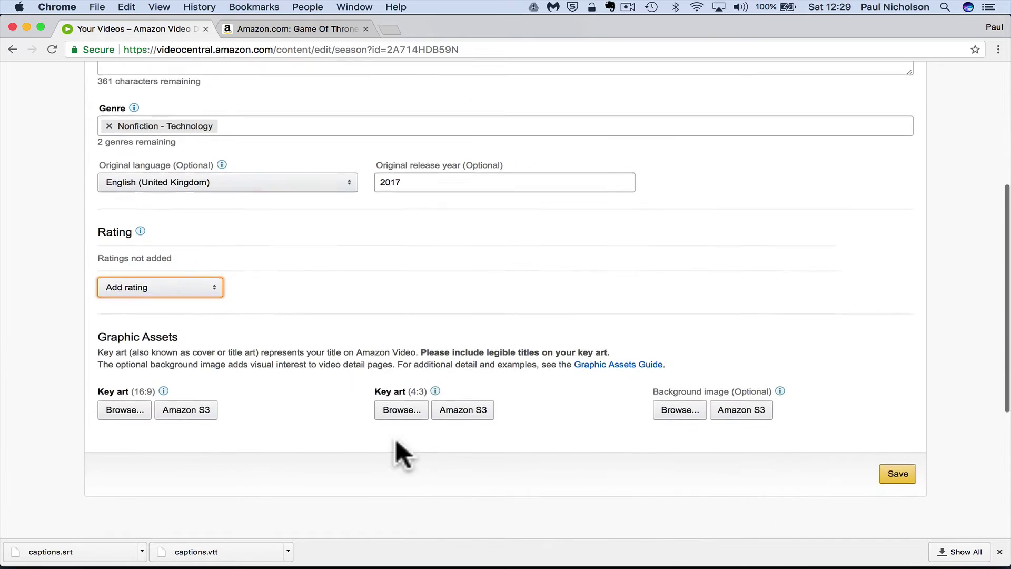
left_click(205, 245)
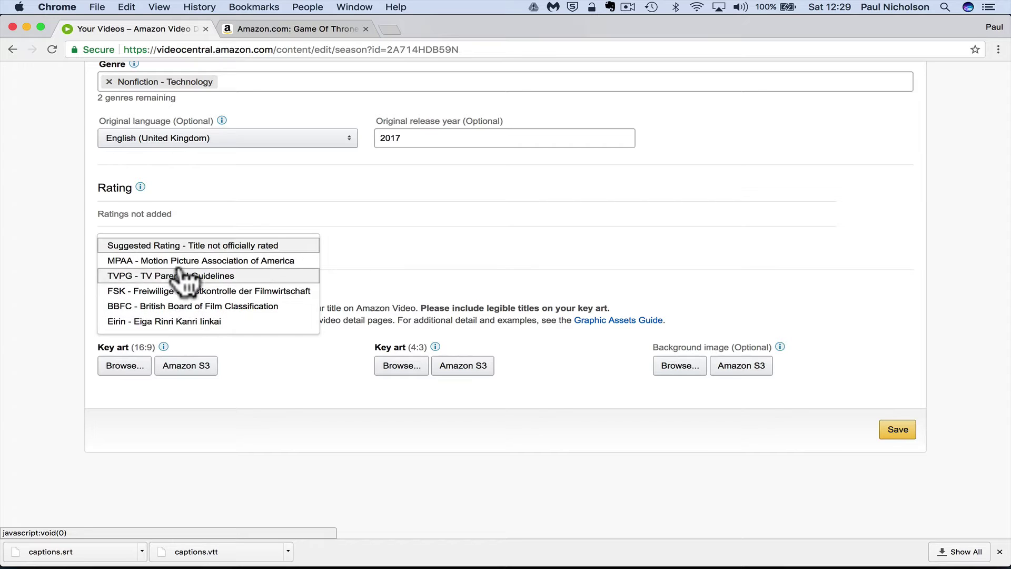
left_click(184, 246)
left_click(368, 219)
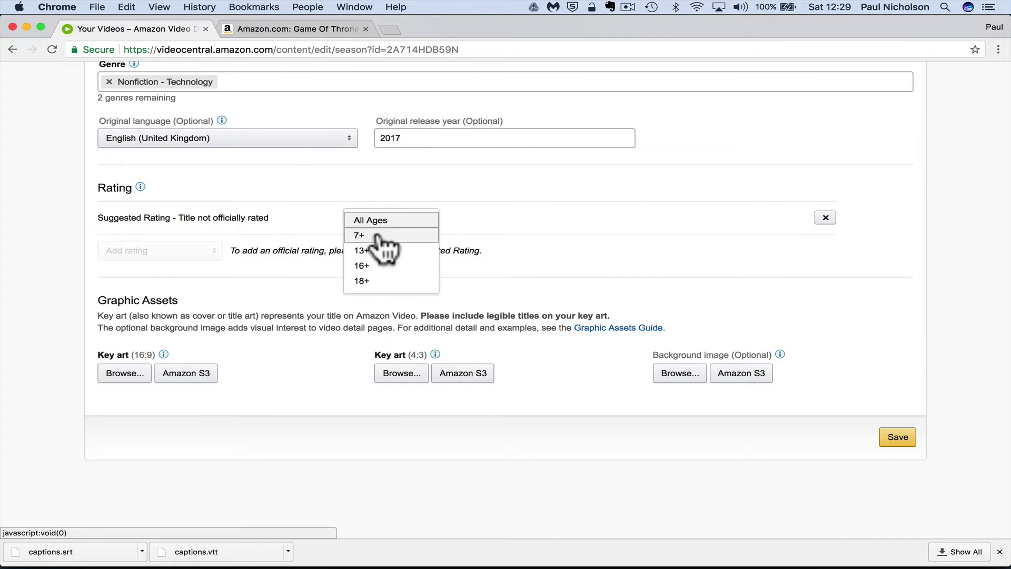
left_click(377, 236)
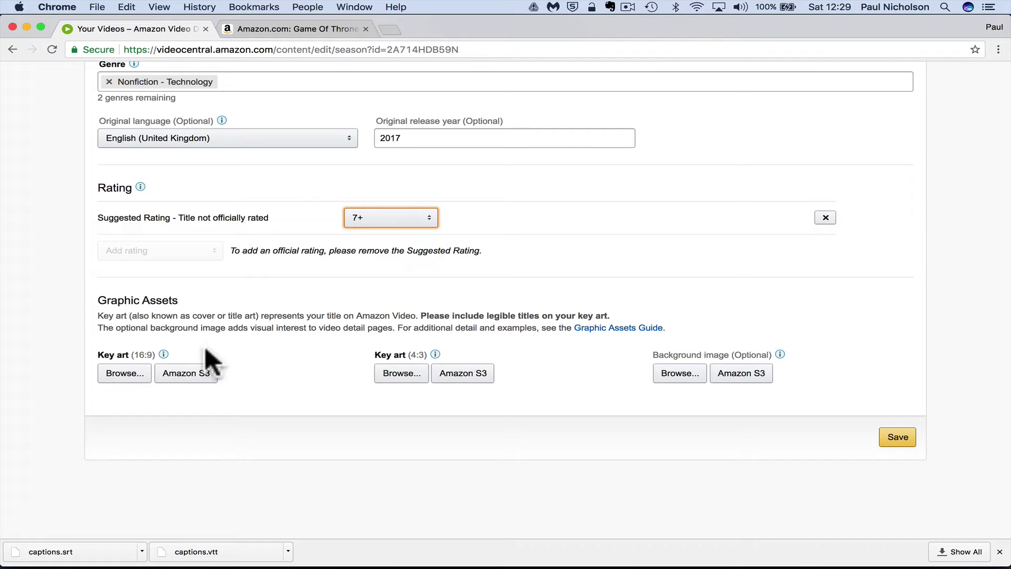
Review the 16:9 key art requirements note and glance at the Game of Thrones reference page
left_click(163, 354)
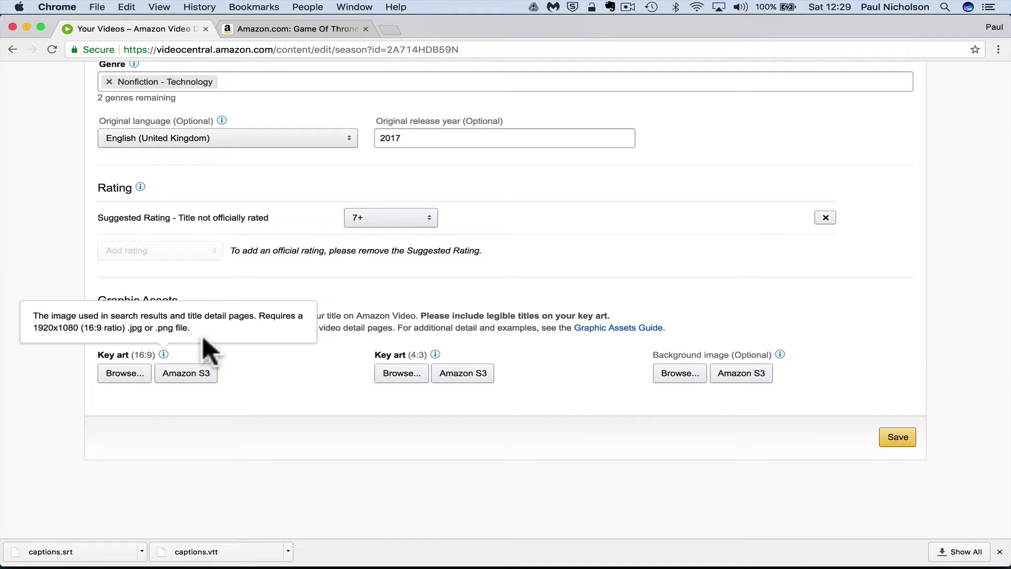
left_click(268, 383)
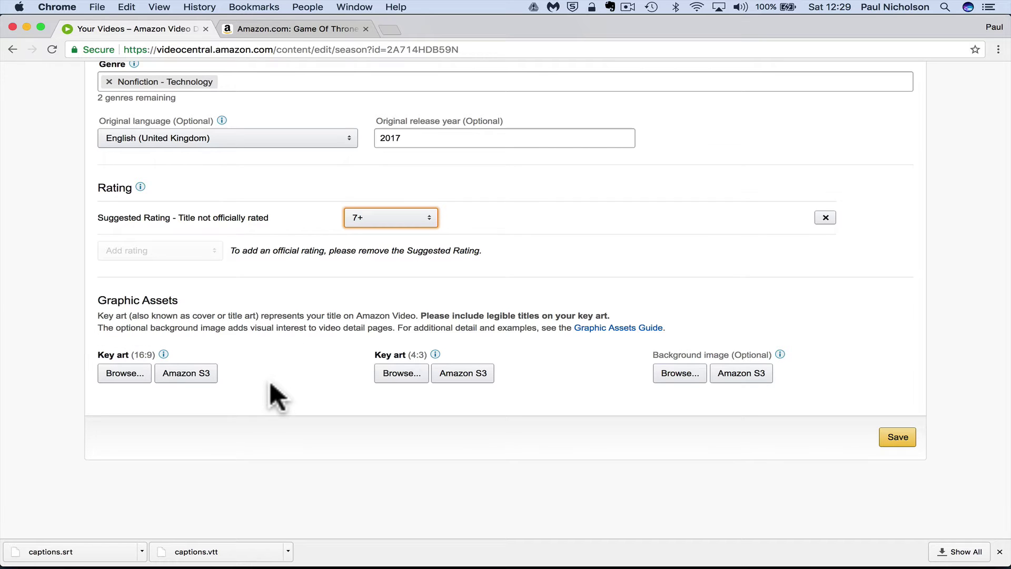
left_click(248, 30)
Attach youtube training 1080.png as the 4:3 key art
left_click(143, 27)
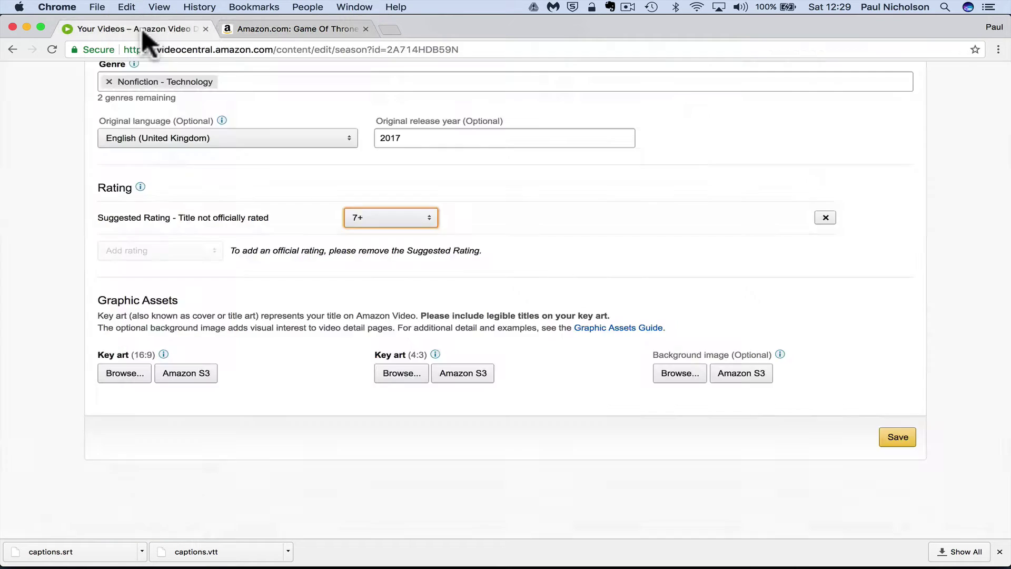
left_click(399, 372)
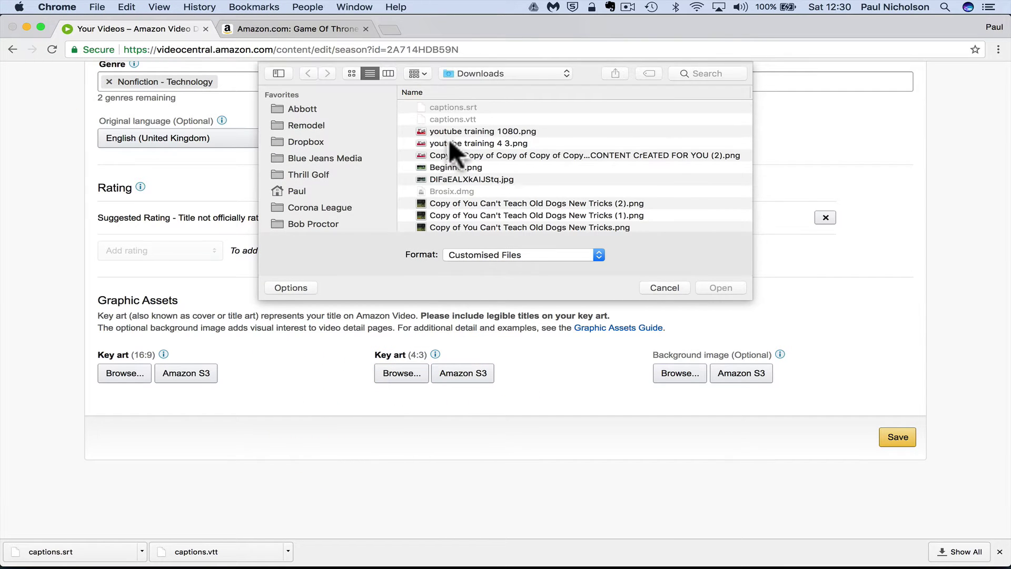
double_click(450, 131)
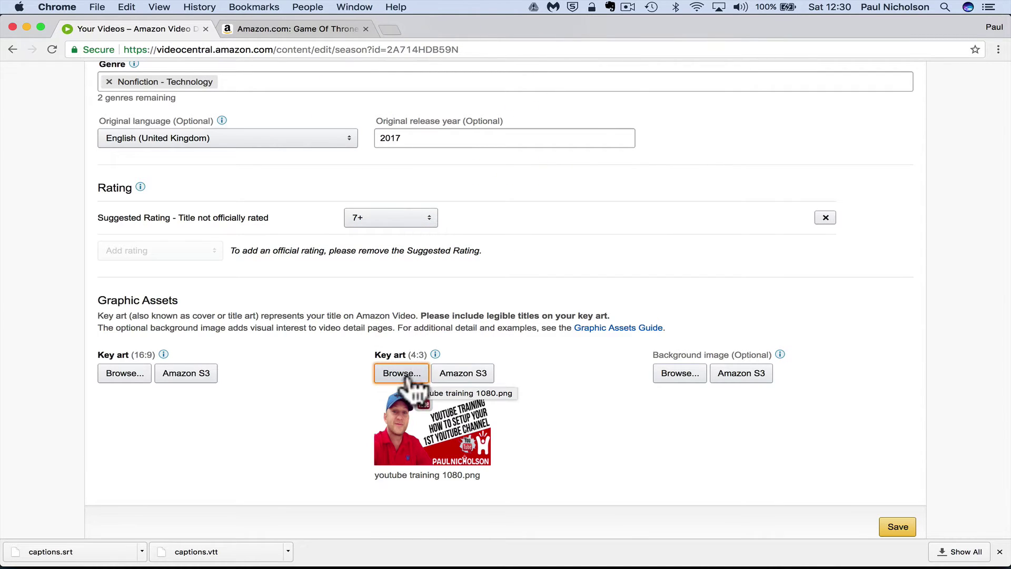
Attach youtube training 4 3.png as the 16:9 key art, then compare against the Game of Thrones page
mouse_move(435, 354)
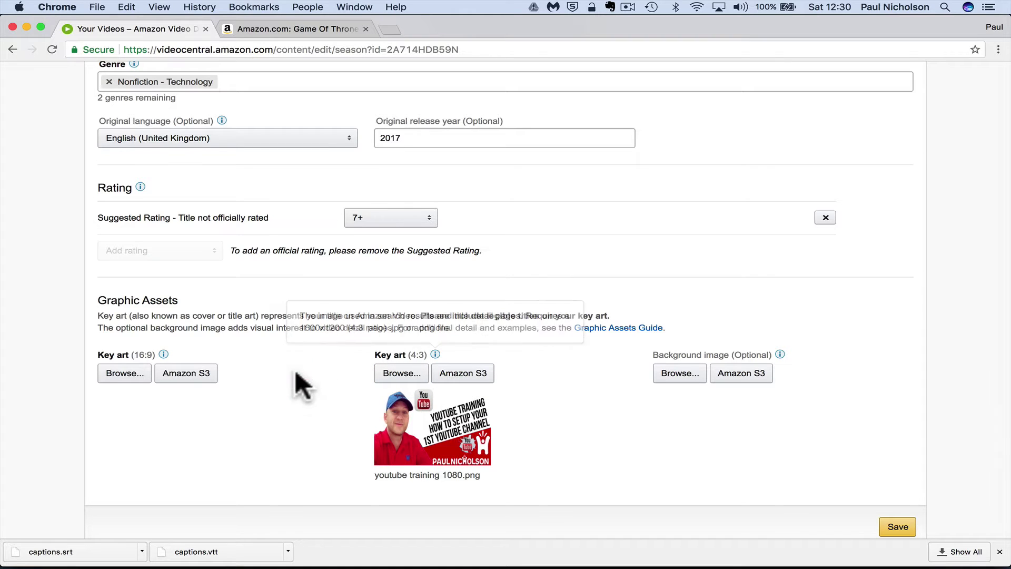
left_click(125, 372)
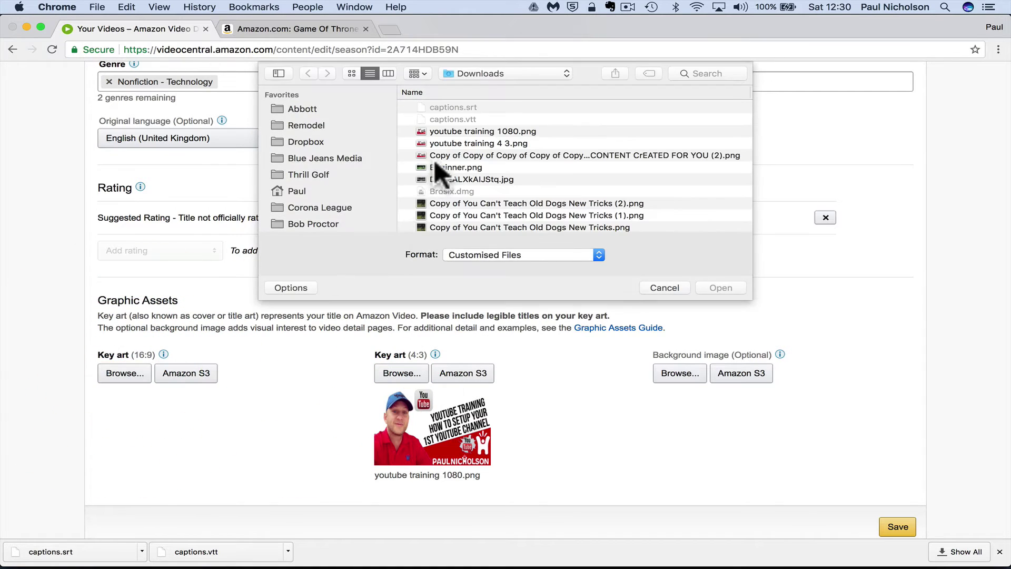
double_click(448, 141)
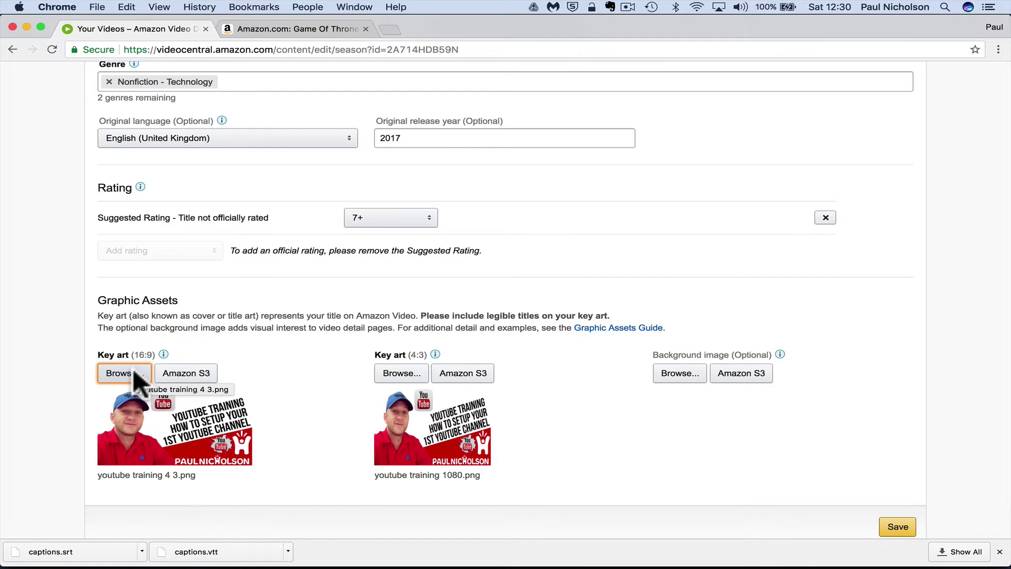
mouse_move(163, 352)
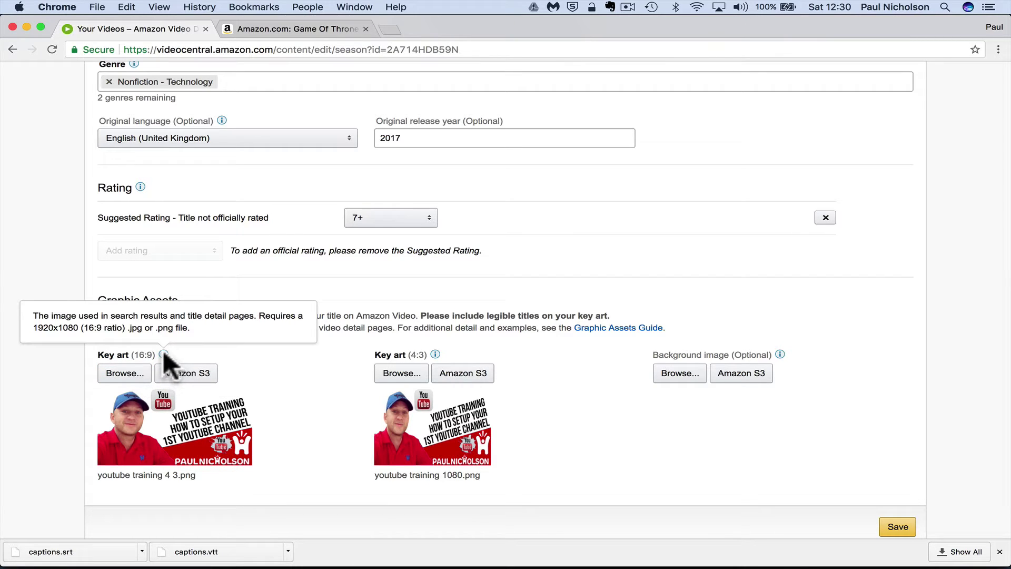
mouse_move(436, 352)
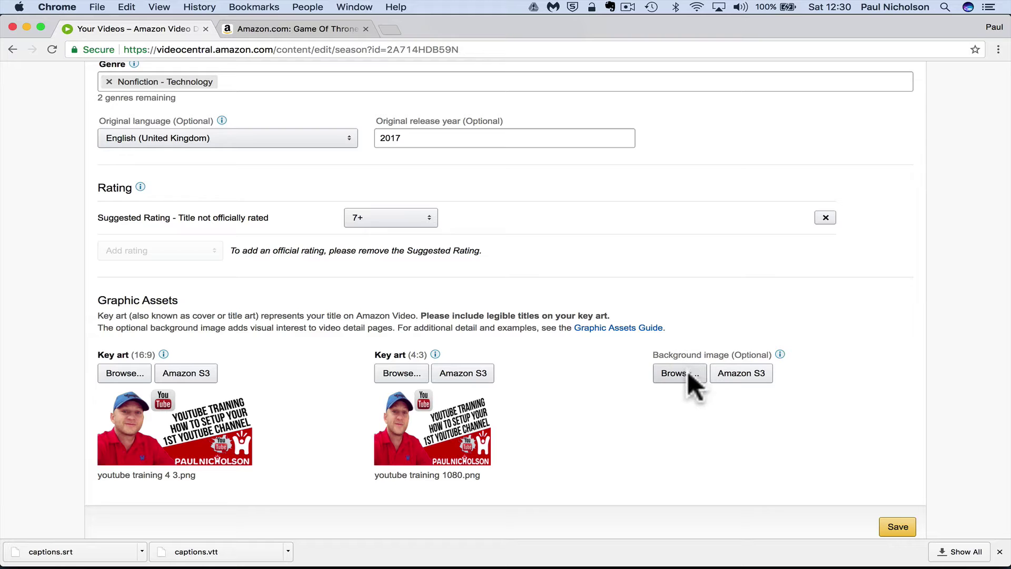
left_click(316, 27)
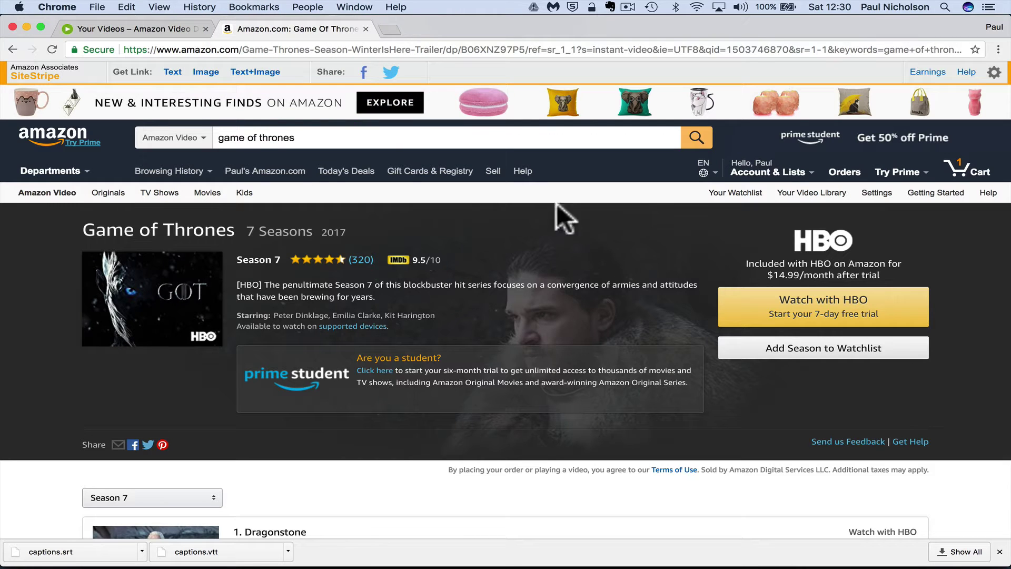
left_click(121, 29)
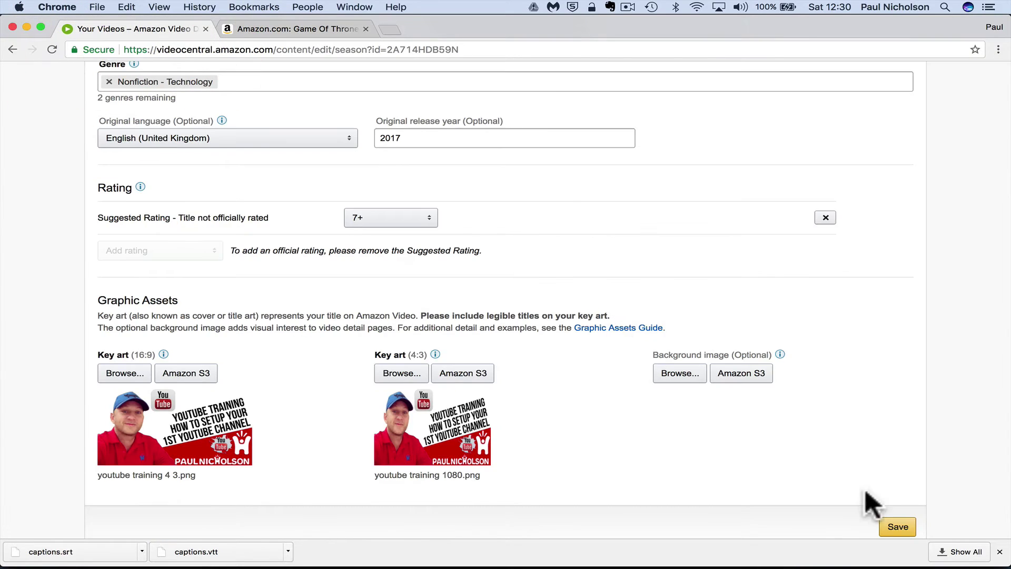
Save the catalog listing, try the Cast & Crew tab, and come back to Catalog Listing
left_click(892, 523)
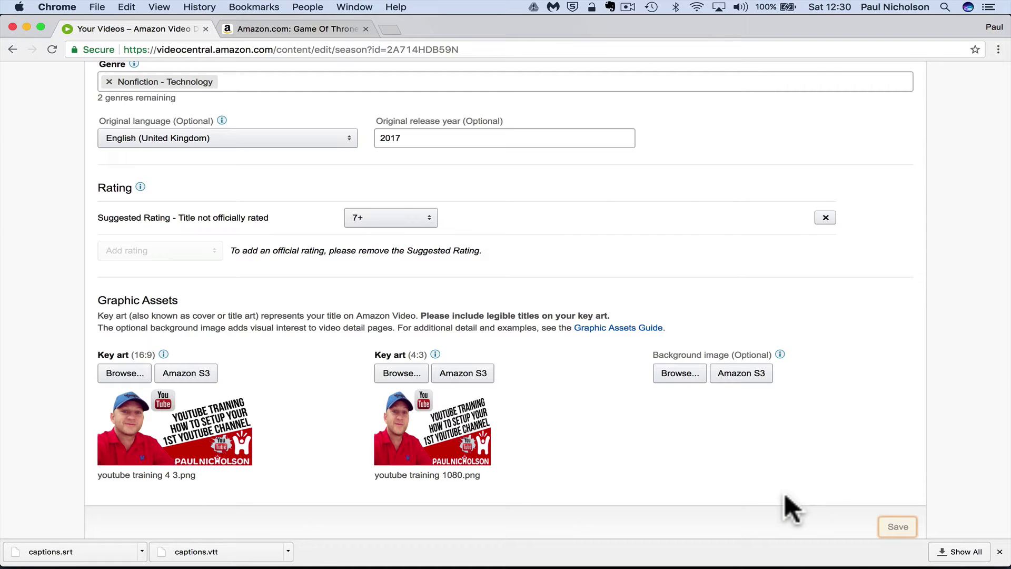
scroll(726, 456, "up", 5)
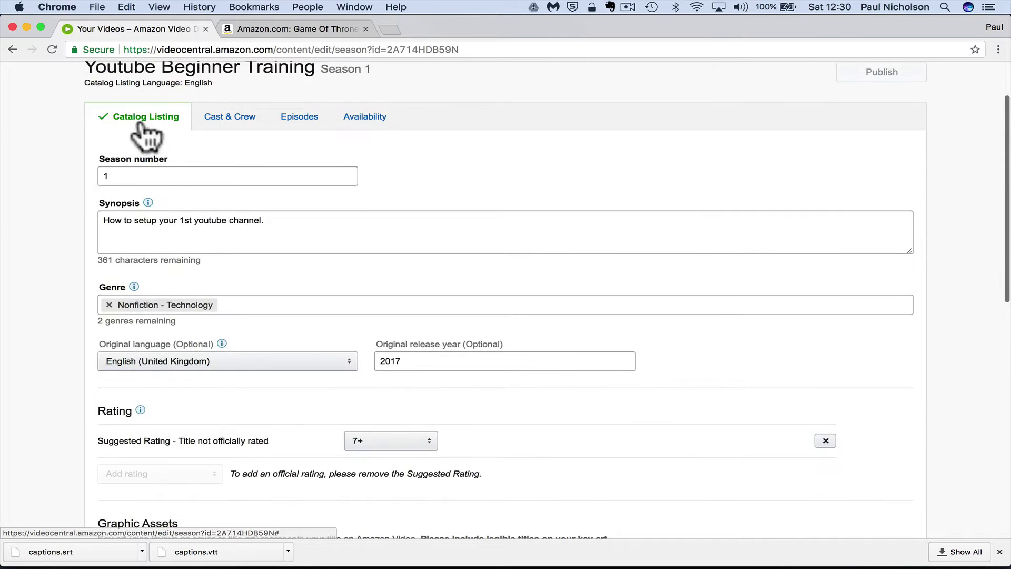
left_click(238, 119)
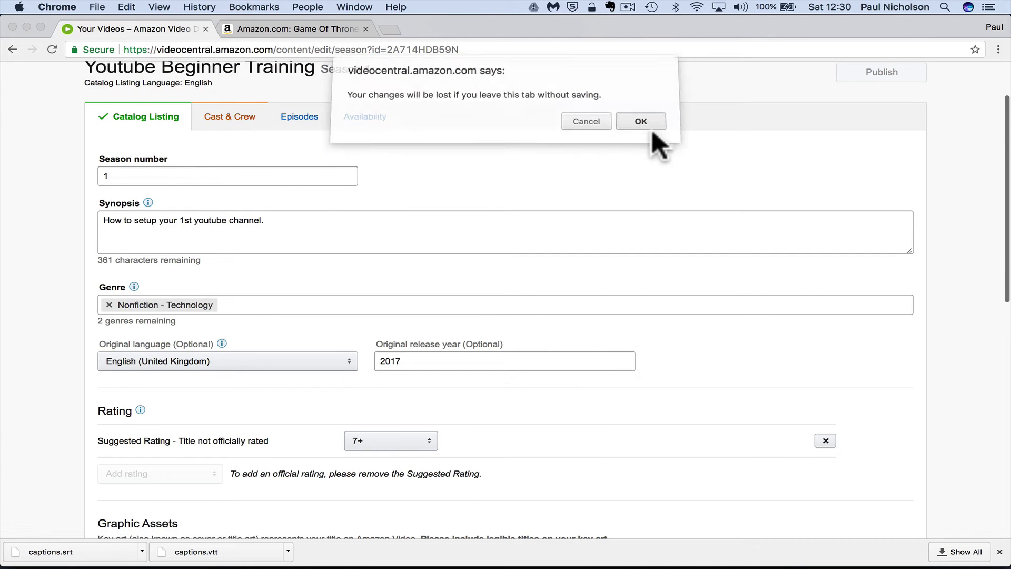
left_click(643, 120)
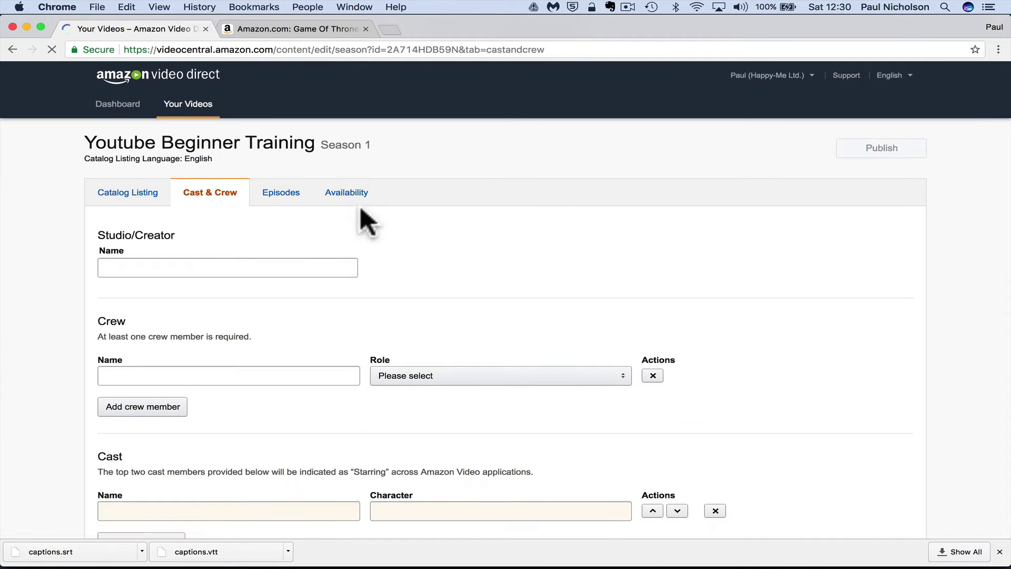
left_click(113, 196)
Re-attach youtube training 1080.png as the 4:3 key art and save the listing again
scroll(214, 244, "down", 5)
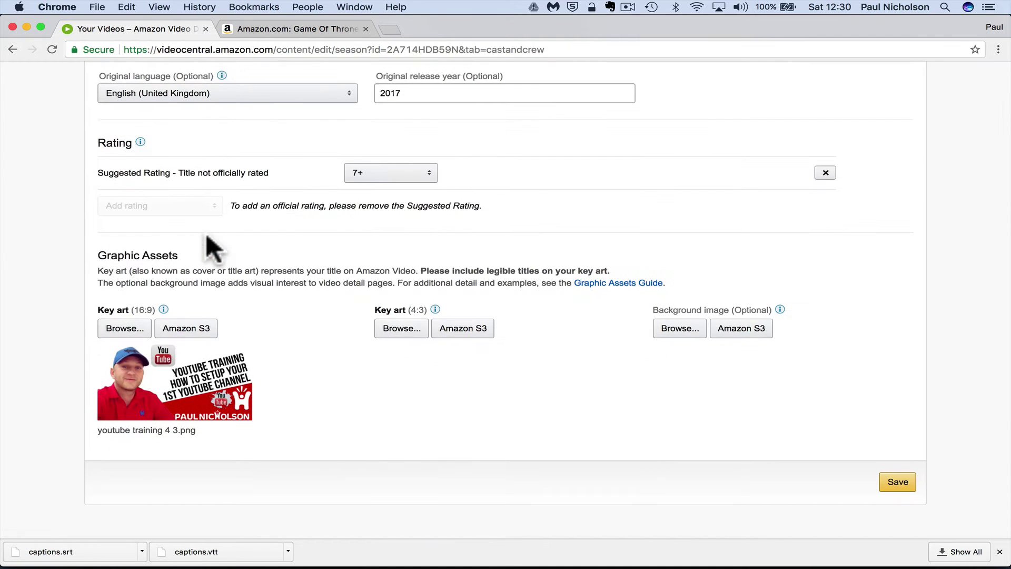
left_click(399, 326)
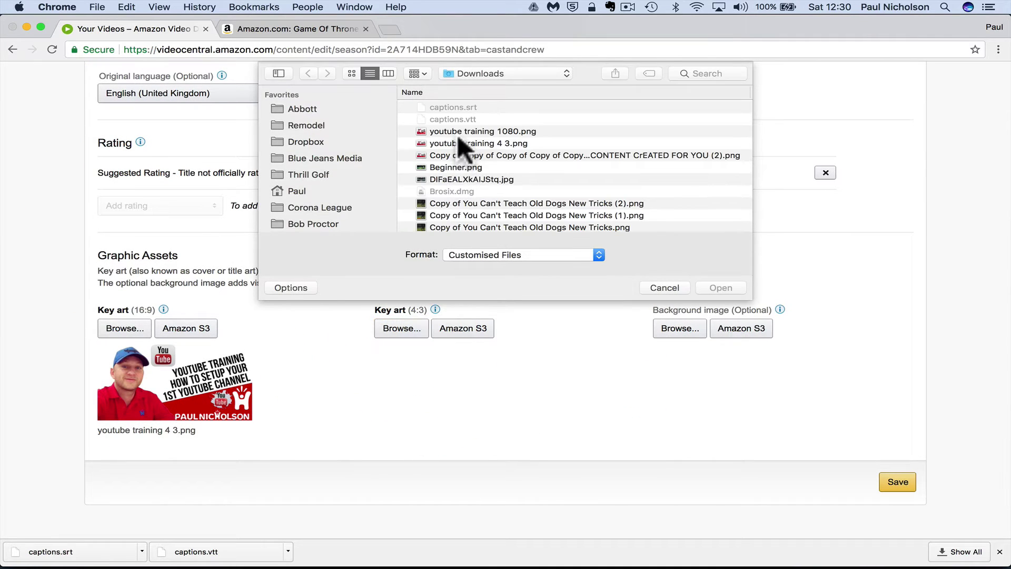
double_click(459, 130)
left_click(898, 481)
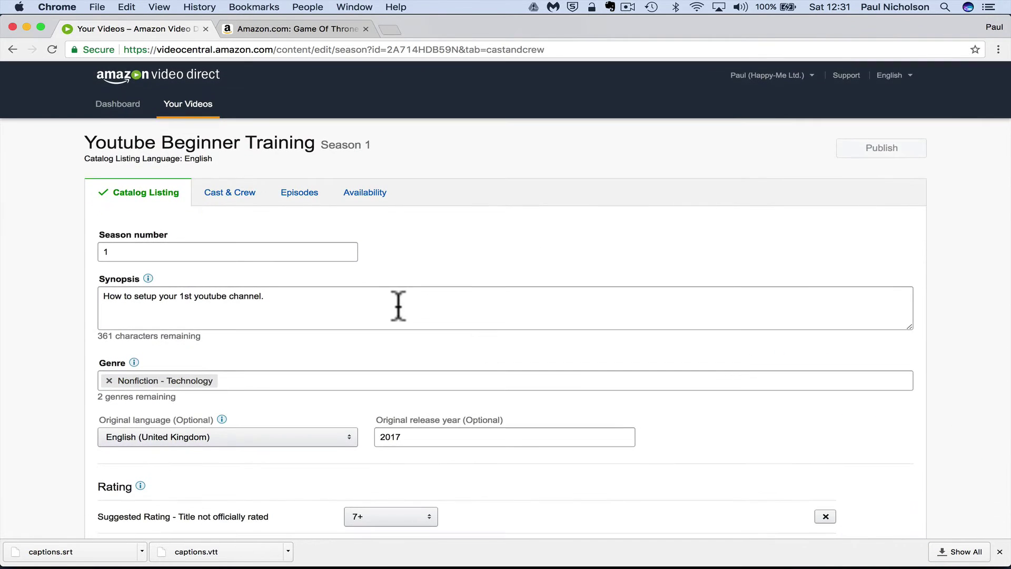
Switch to Cast & Crew and enter Happy-Me Ltd. as the studio/creator name
scroll(398, 305, "down", 5)
scroll(398, 304, "up", 5)
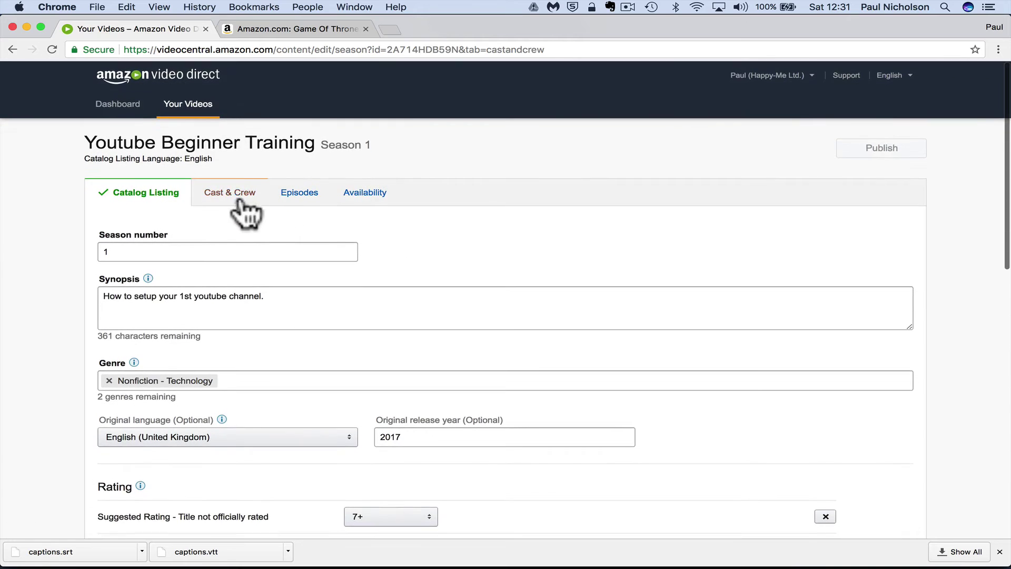
left_click(235, 192)
left_click(641, 125)
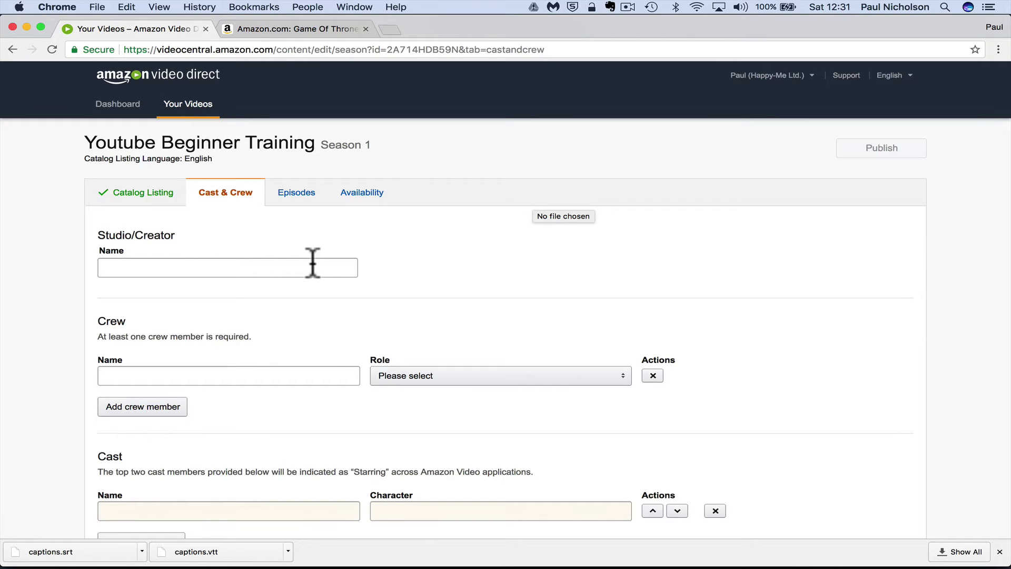
scroll(313, 262, "down", 2)
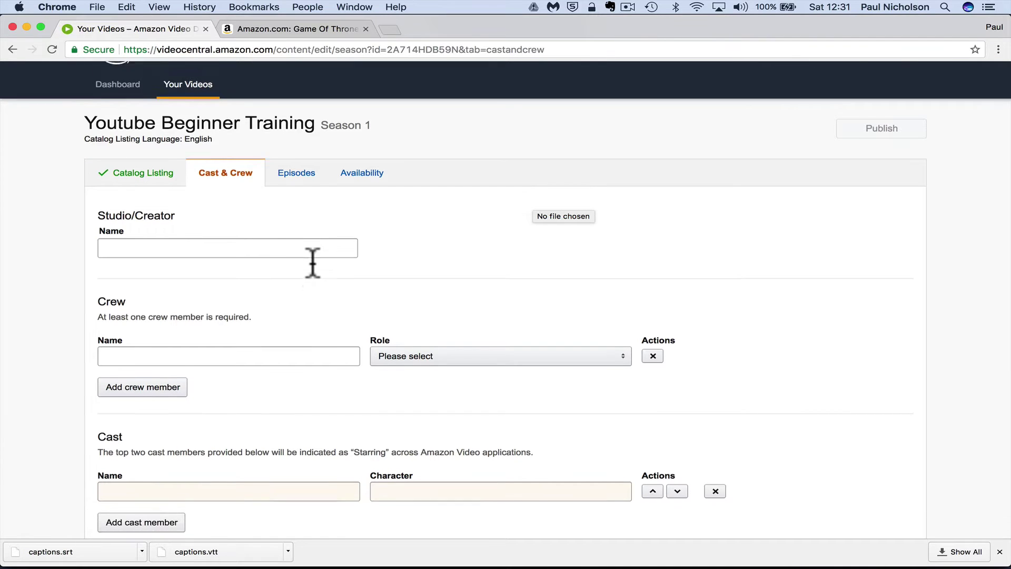
left_click(244, 225)
type("Happy-Me Ltd.")
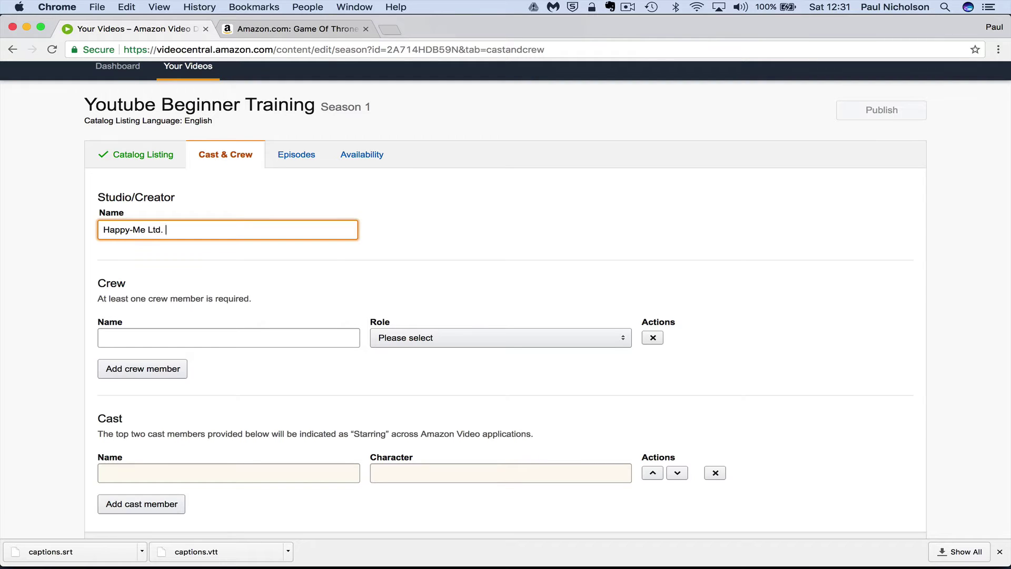
Add a crew member's name with role Writer and a cast member playing Himself, then save
left_click(228, 338)
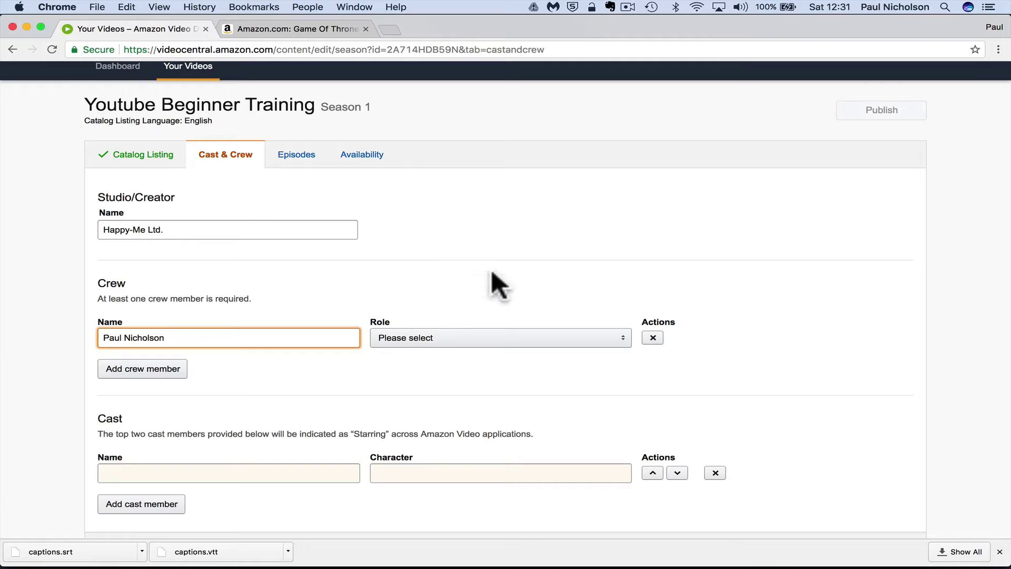
left_click(473, 337)
left_click(468, 341)
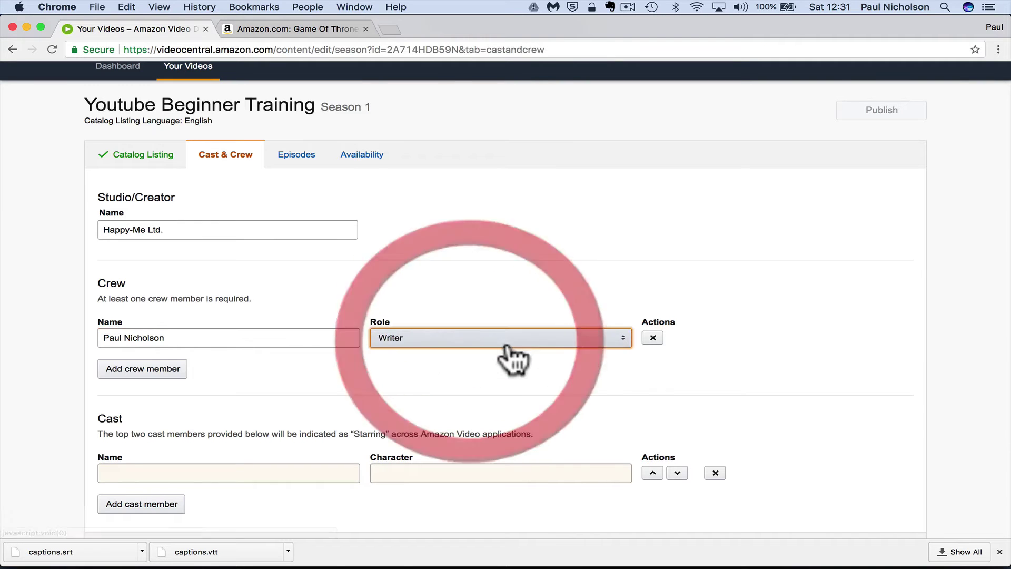
scroll(266, 371, "down", 3)
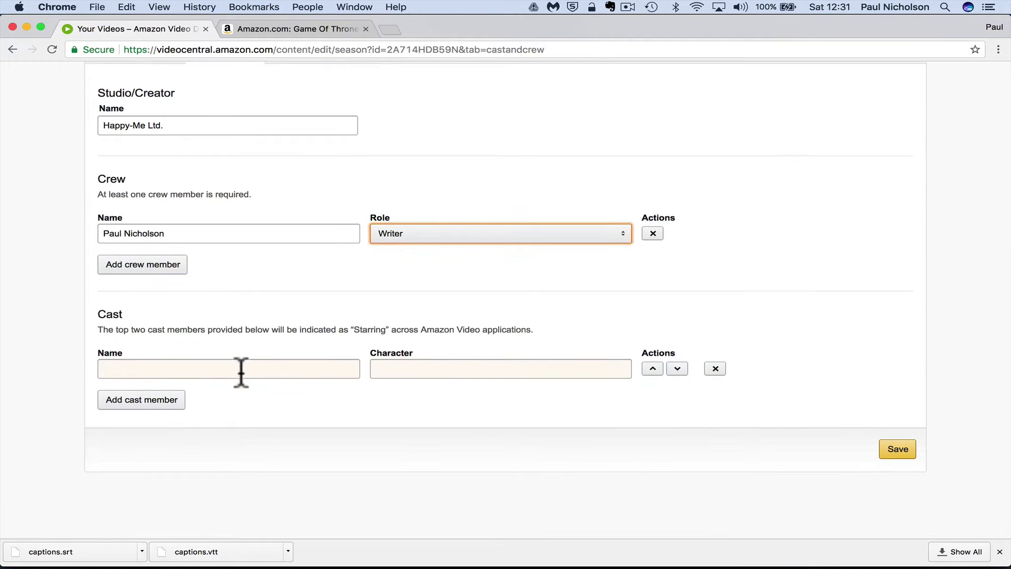
left_click(228, 376)
type("Paul Nicholson")
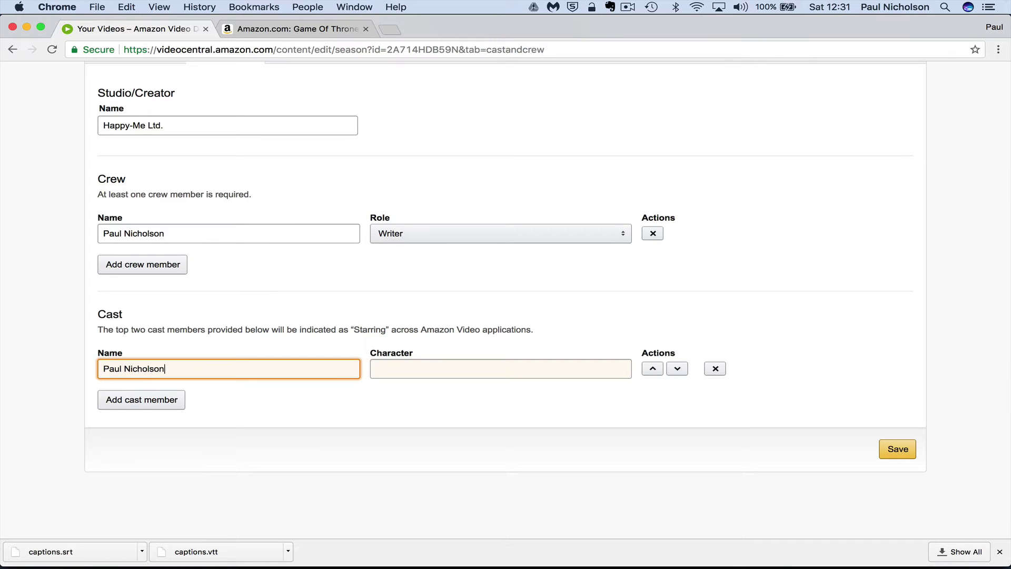
left_click(500, 369)
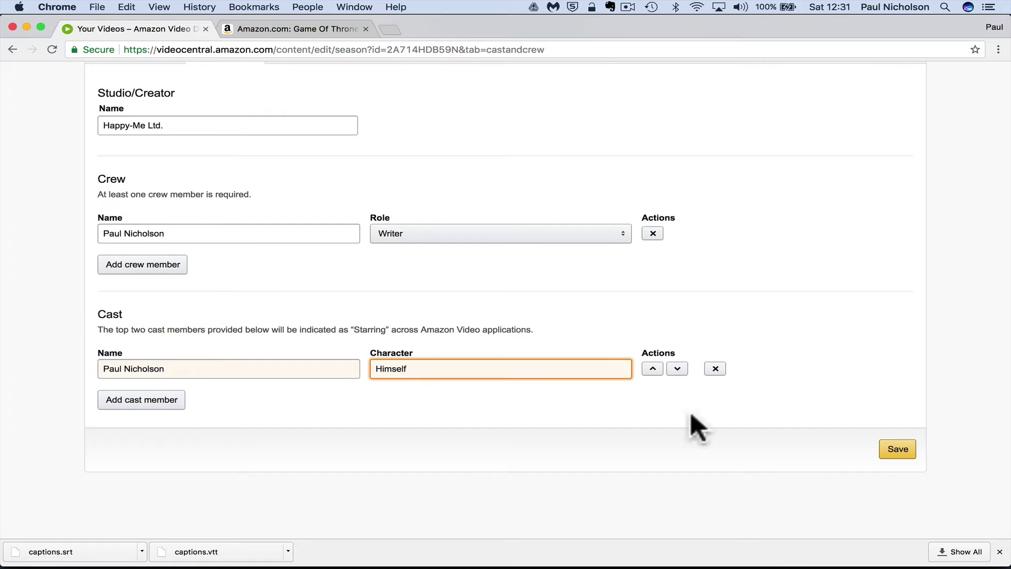
left_click(882, 447)
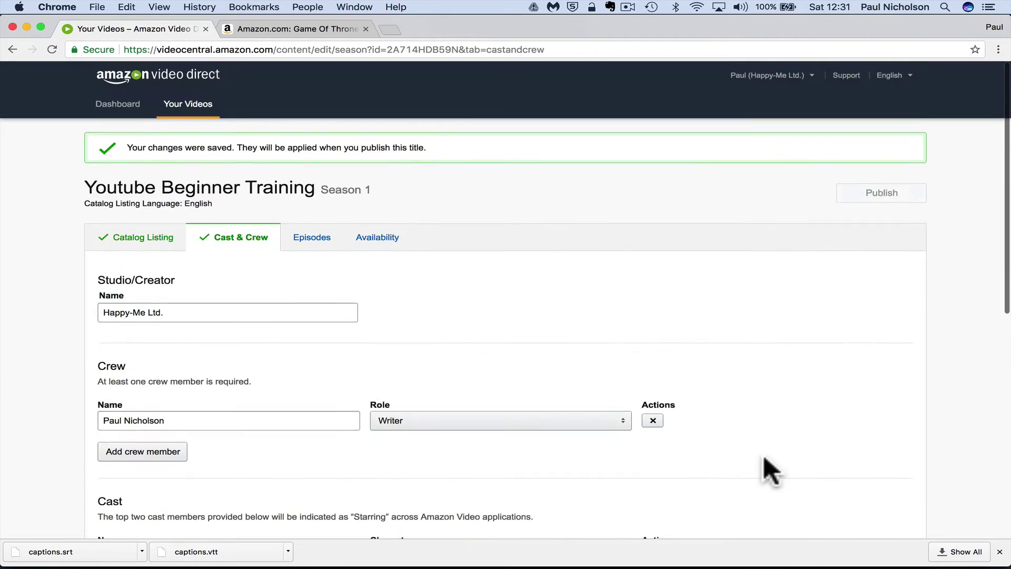
Add a new episode to the season titled 'Youtube Initial Setup'
left_click(327, 239)
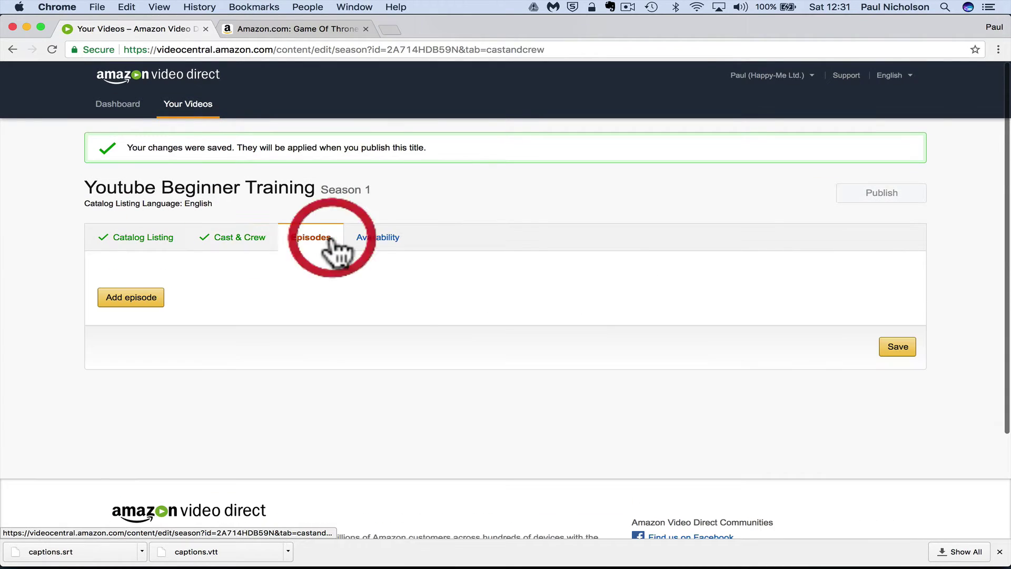
left_click(141, 293)
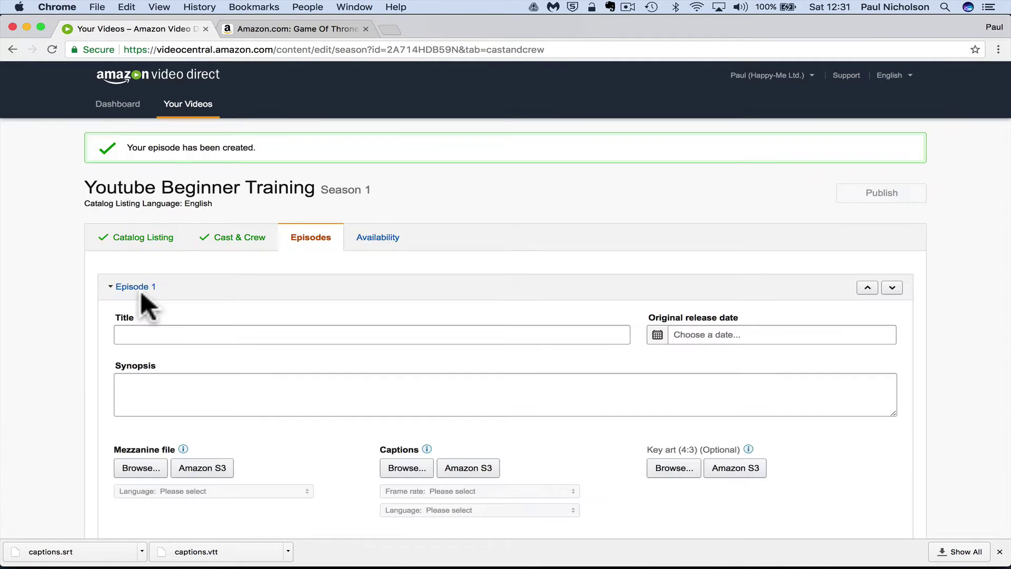
left_click(140, 333)
scroll(145, 336, "down", 2)
type("Youtube Initial Setup")
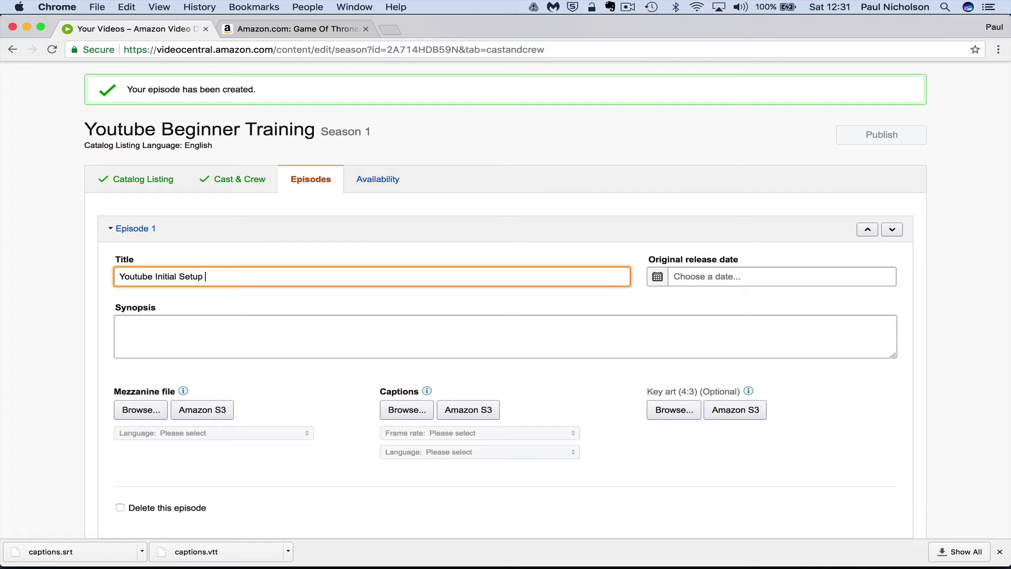
Set the release date to 08/01/2017 and the synopsis 'How to start your 1st channel.'
left_click(673, 276)
left_click(657, 276)
left_click(754, 349)
left_click(561, 342)
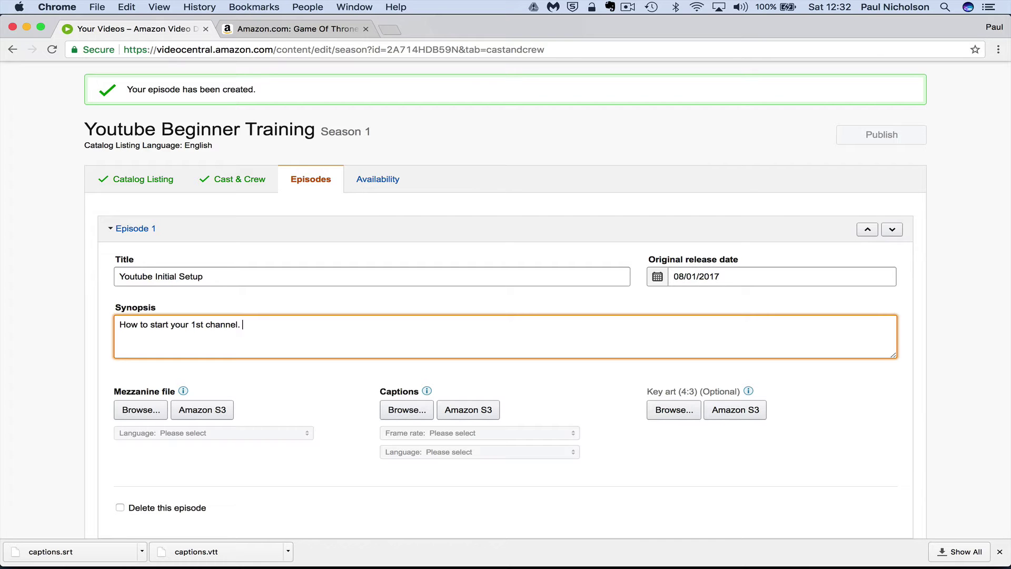
scroll(559, 342, "down", 5)
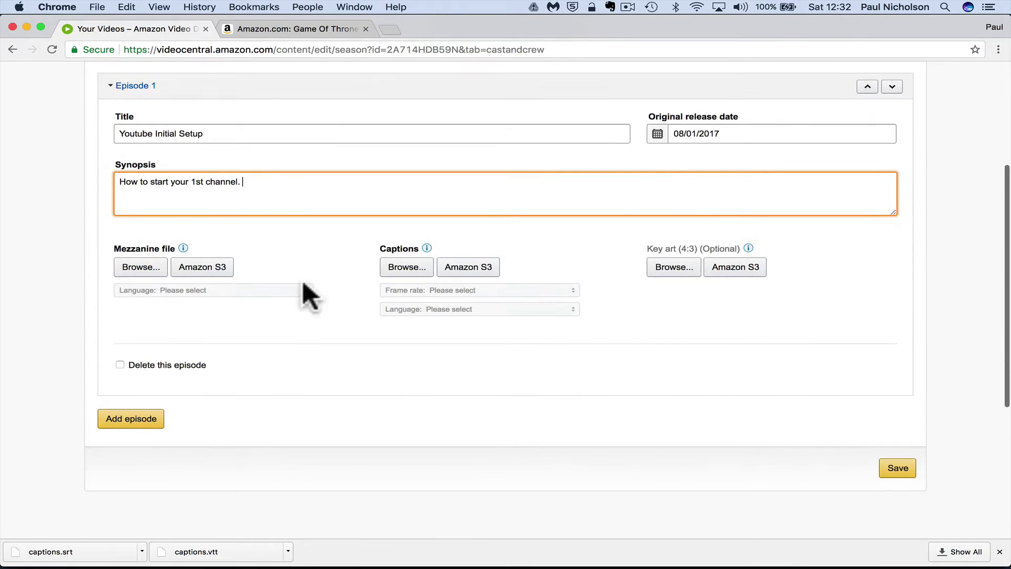
left_click(183, 248)
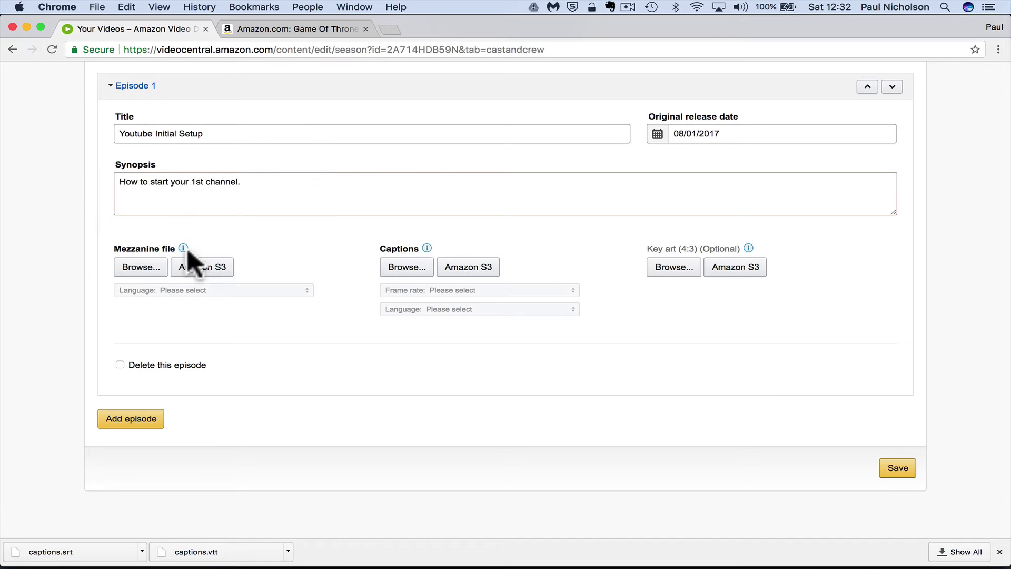
Attach Youtube Setup Your 1st Account.mp4 from Videos as the episode's mezzanine file
left_click(137, 266)
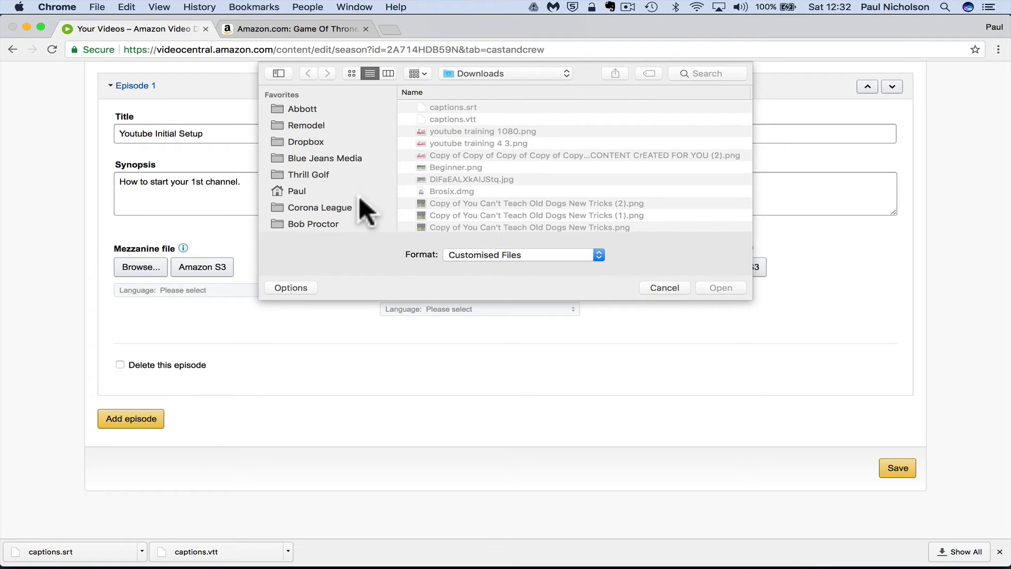
scroll(358, 195, "down", 10)
left_click(320, 179)
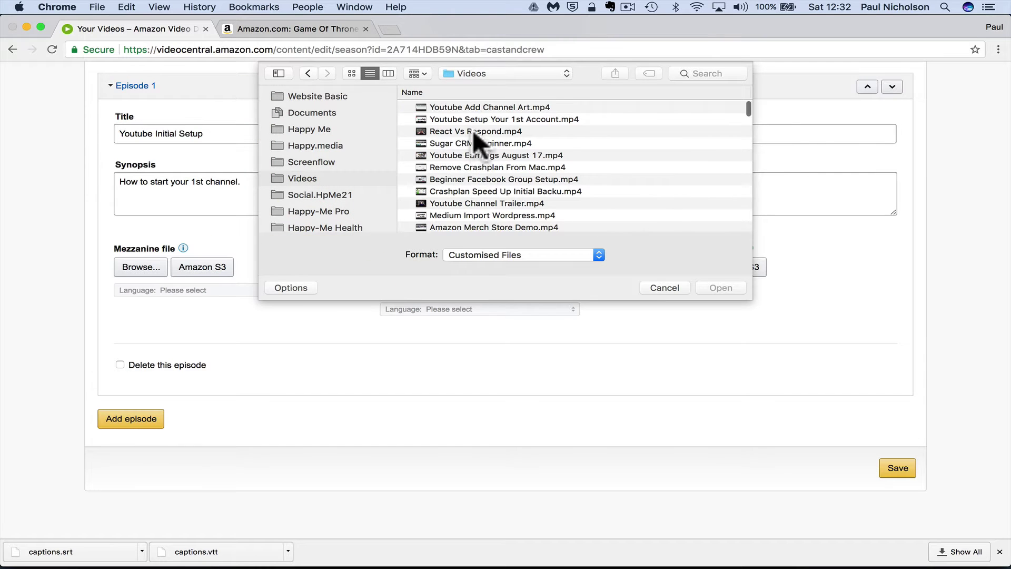
double_click(473, 120)
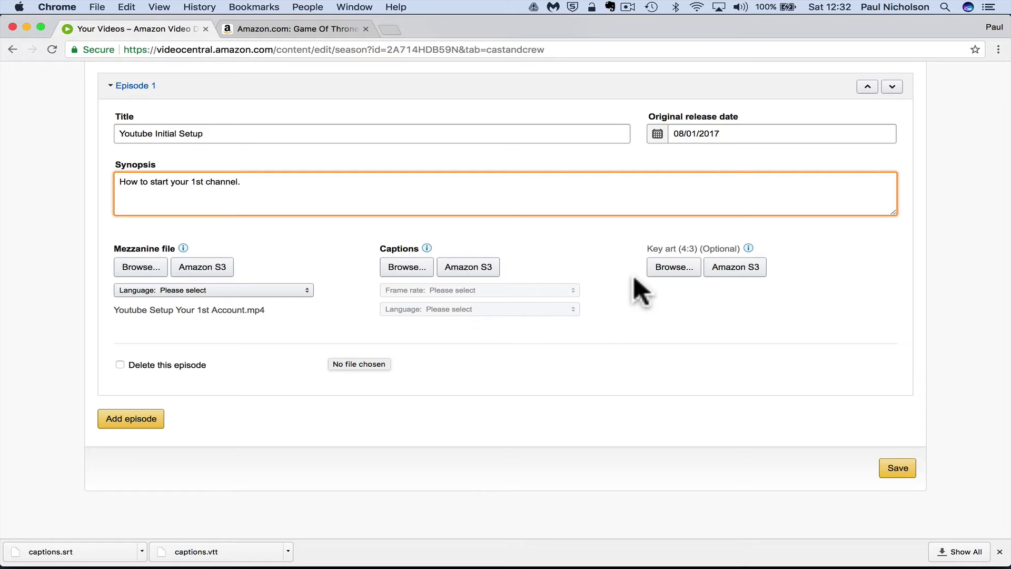
Attach youtube training 1080.png from Downloads as the episode's key art
left_click(658, 269)
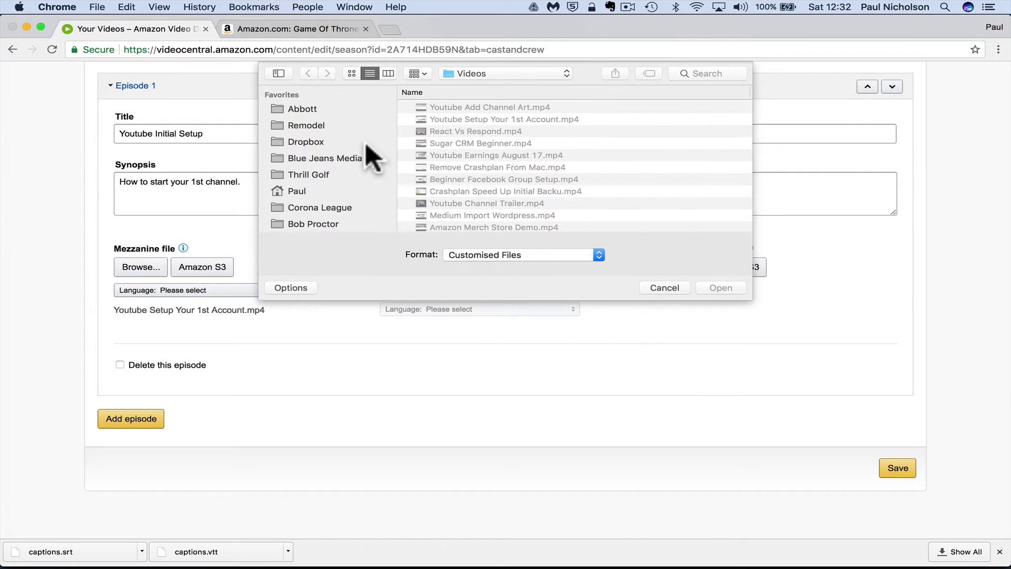
scroll(364, 142, "down", 10)
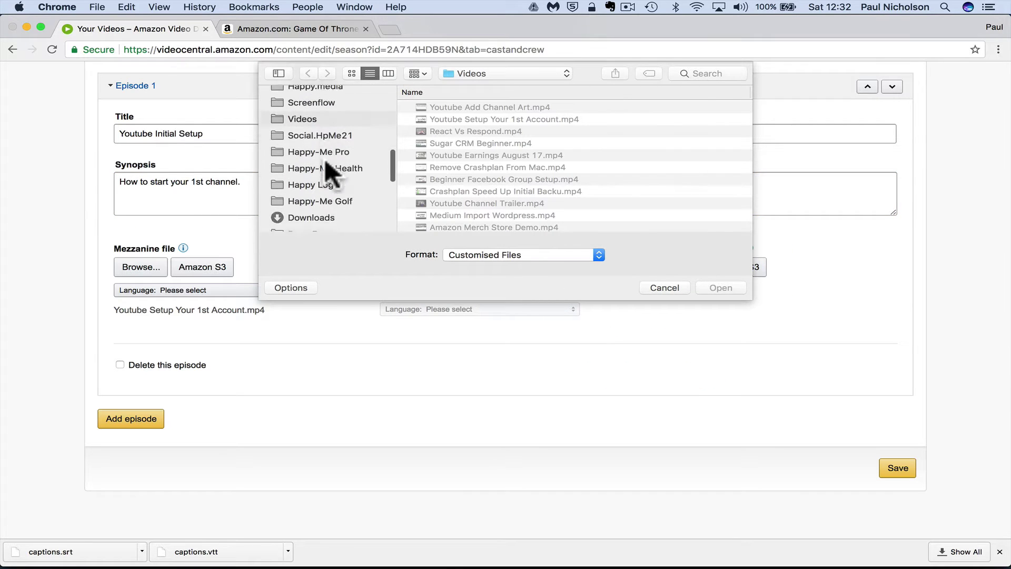
scroll(324, 159, "down", 1)
left_click(319, 190)
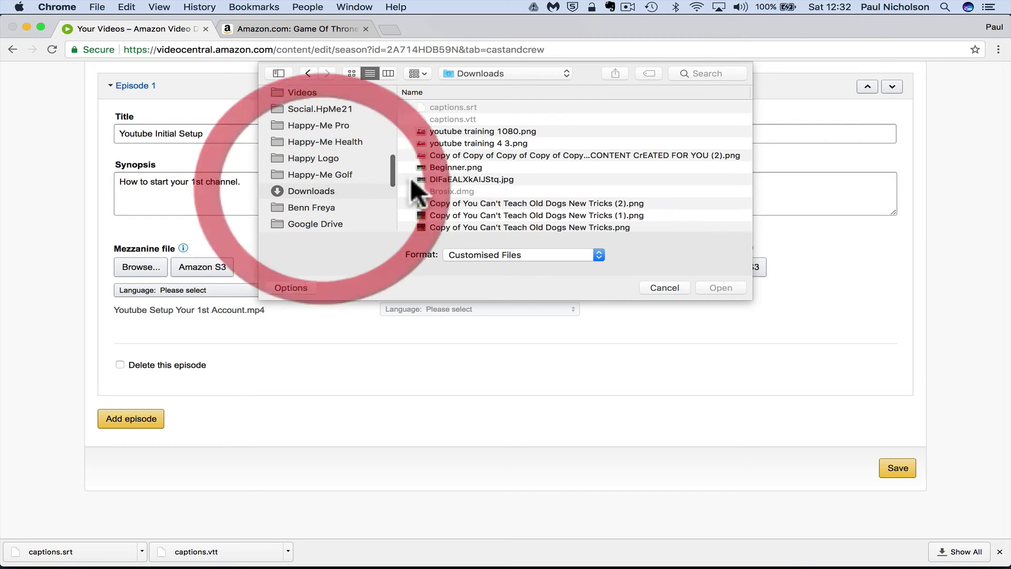
double_click(498, 131)
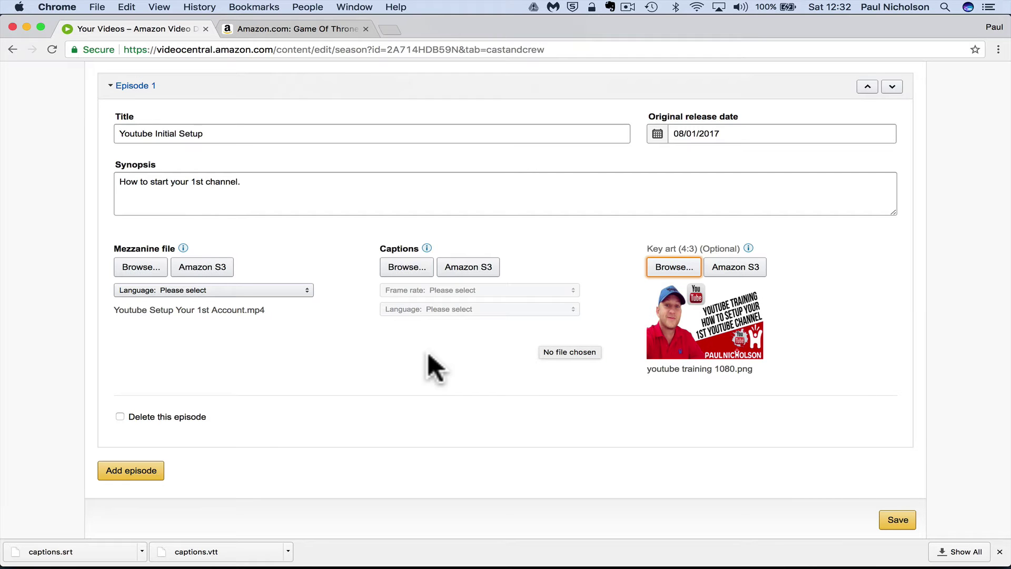
Set the mezzanine file language to English (United Kingdom) and save Episode 1 successfully
left_click(883, 518)
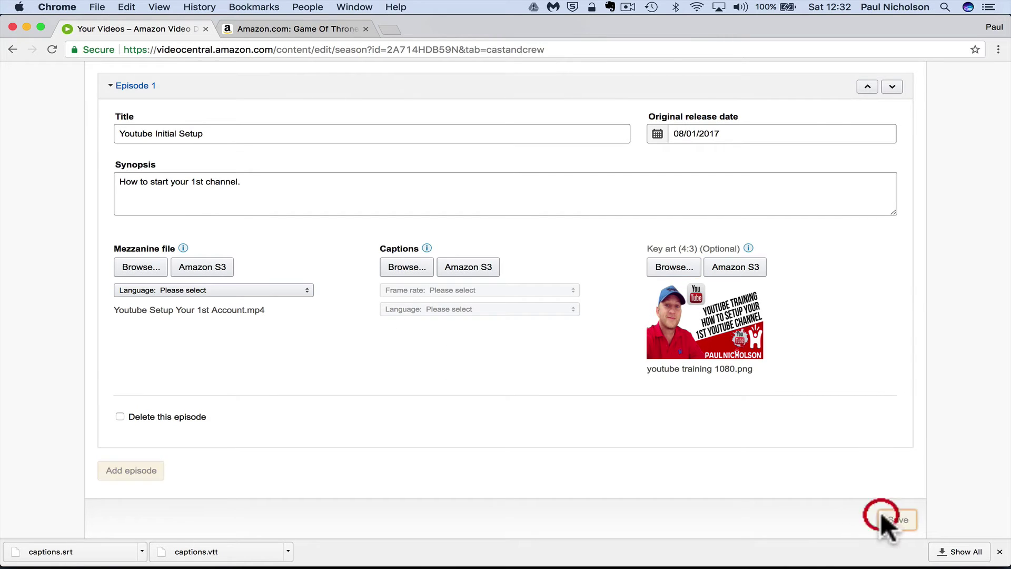
scroll(606, 401, "down", 3)
scroll(605, 405, "down", 2)
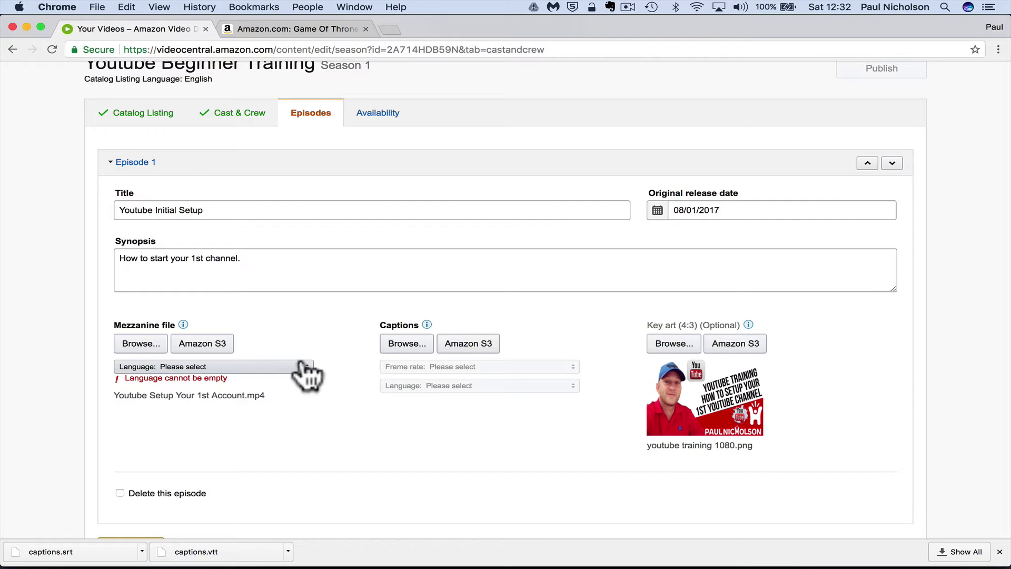
left_click(279, 367)
scroll(251, 312, "down", 15)
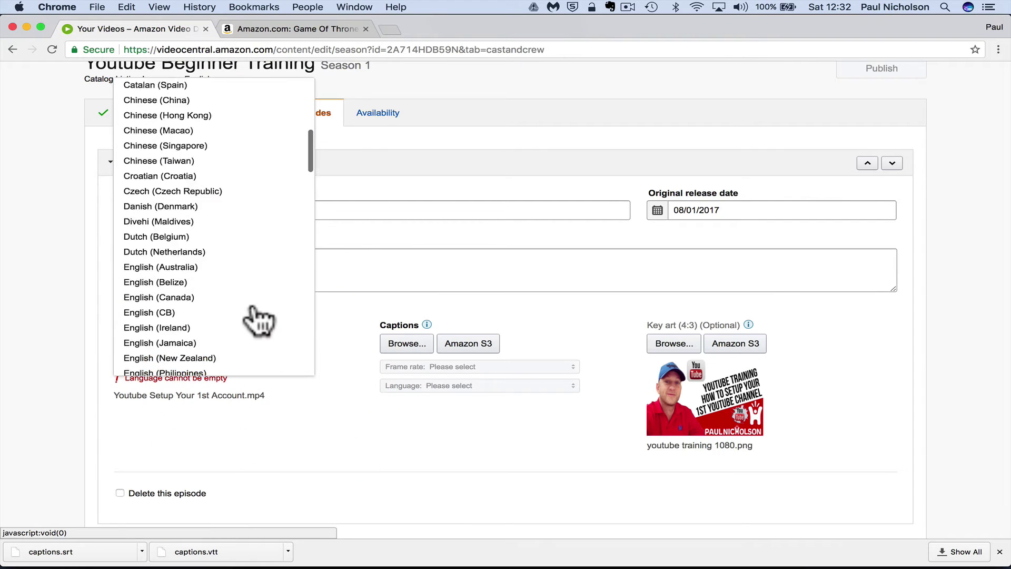
left_click(232, 210)
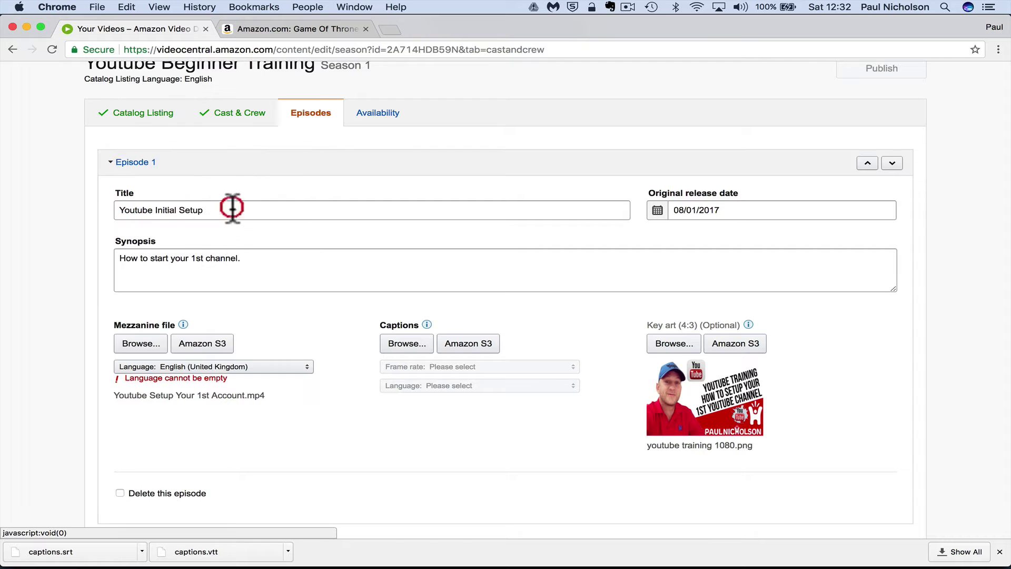
scroll(684, 457, "down", 5)
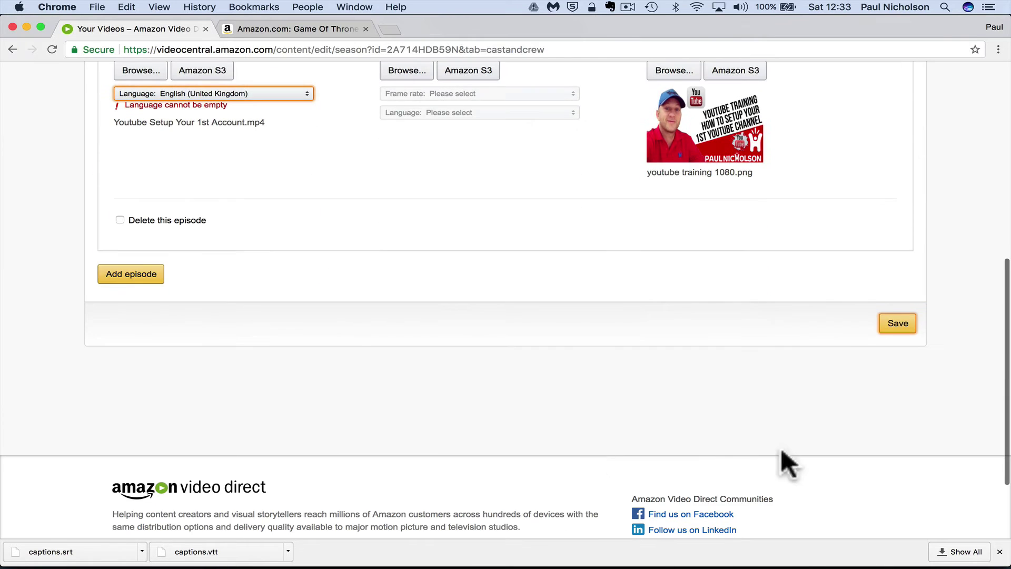
left_click(885, 334)
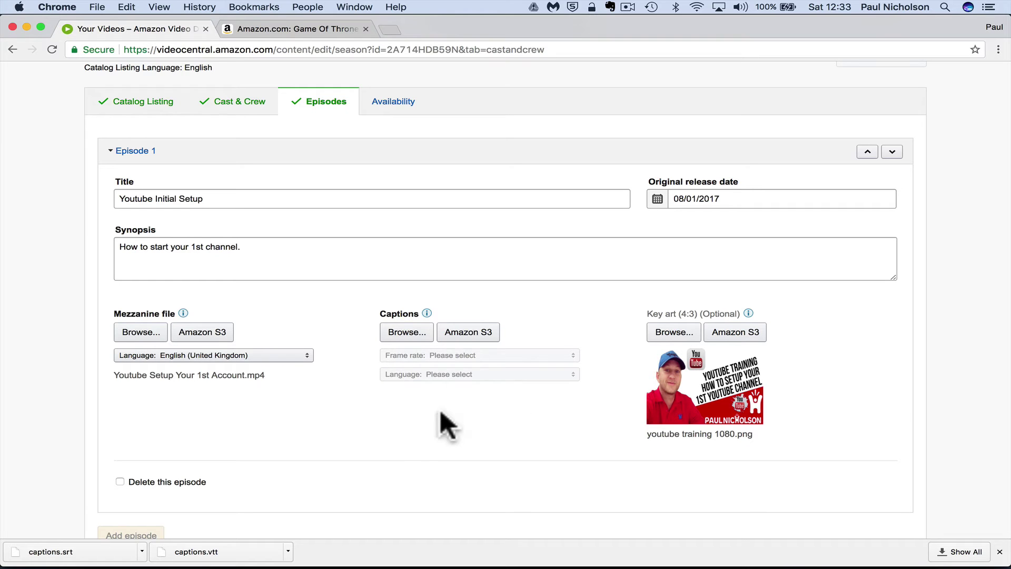
scroll(471, 441, "up", 4)
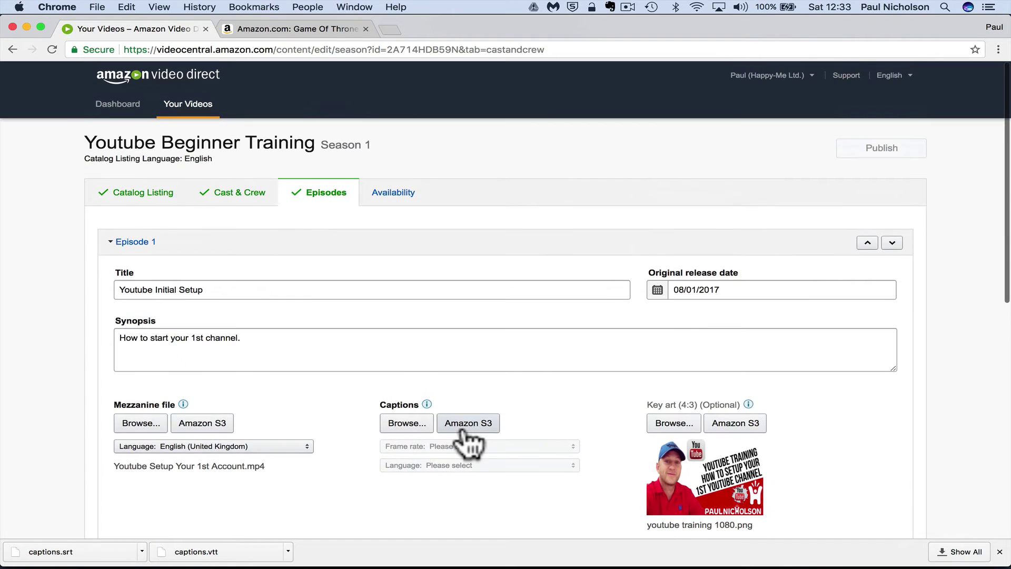
From the caption requirements help page, open the 3Play Media provider link in a new tab
left_click(427, 404)
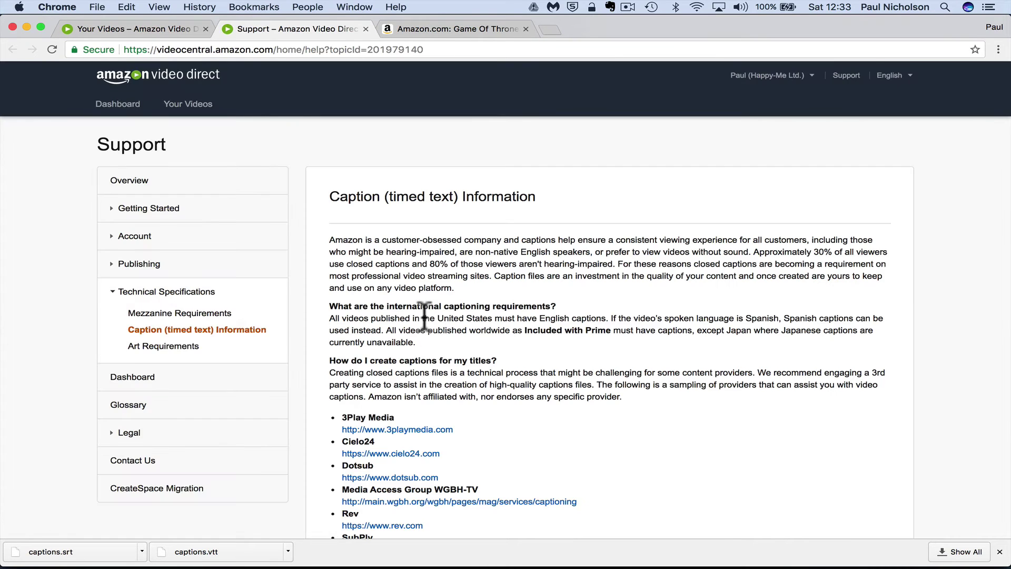
scroll(416, 313, "down", 5)
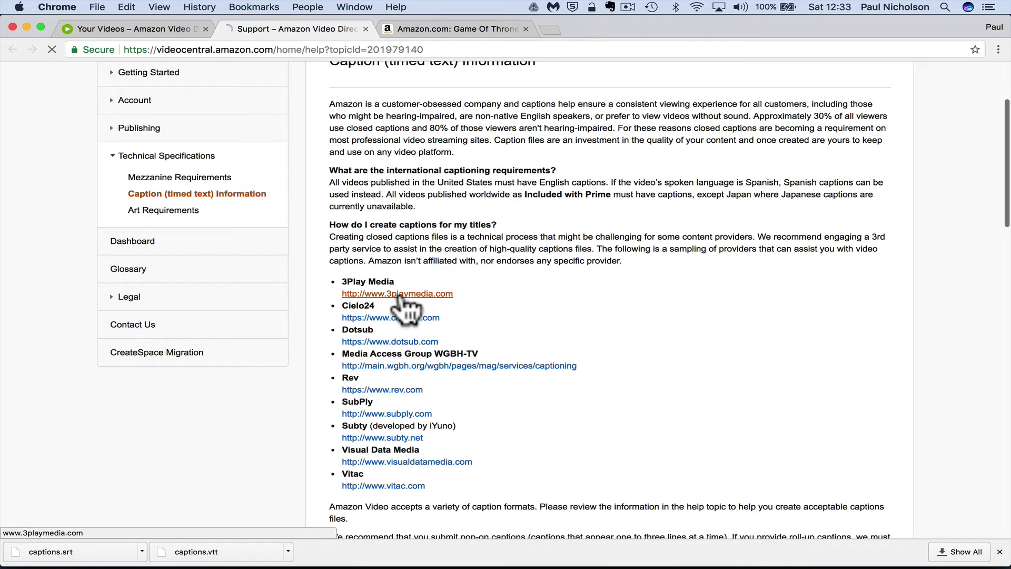
left_click(402, 295)
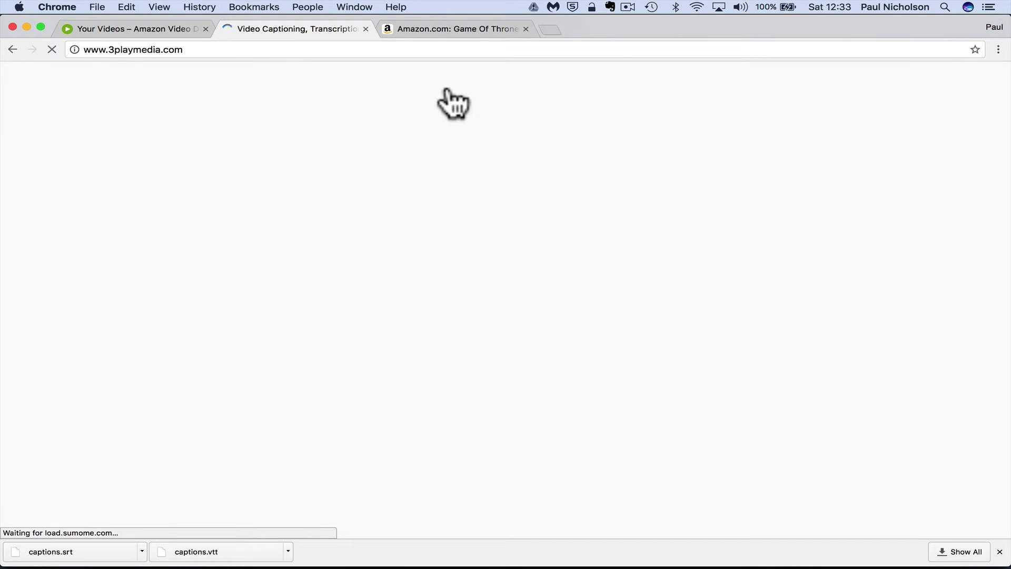
Load youtube.com in the Amazon Game of Thrones tab
left_click(413, 33)
left_click(400, 54)
type("youtube")
key("Return")
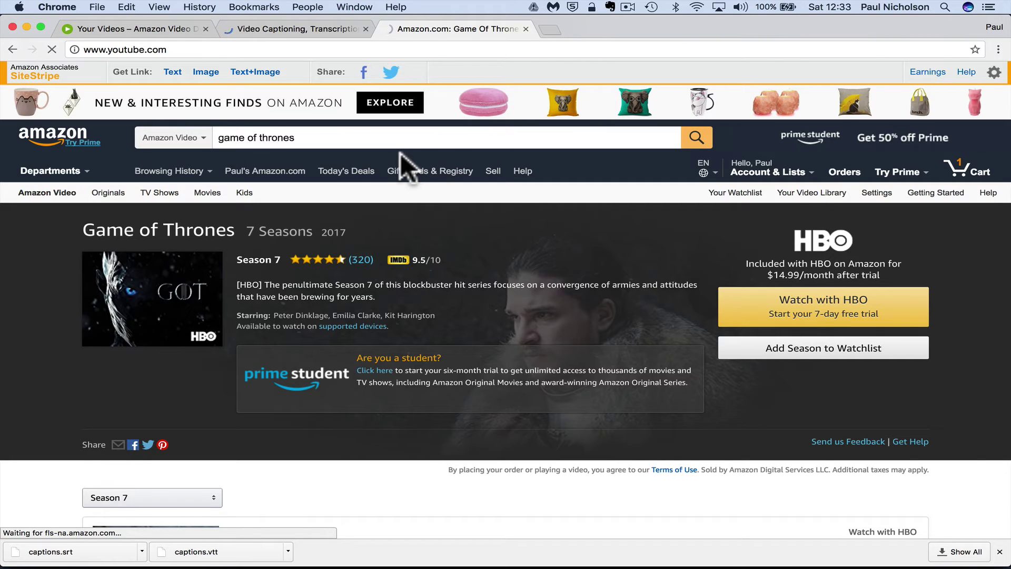
Return to the 3Play Media home page and look it over
left_click(327, 31)
mouse_move(405, 198)
scroll(405, 198, "down", 5)
scroll(458, 311, "up", 5)
mouse_move(462, 289)
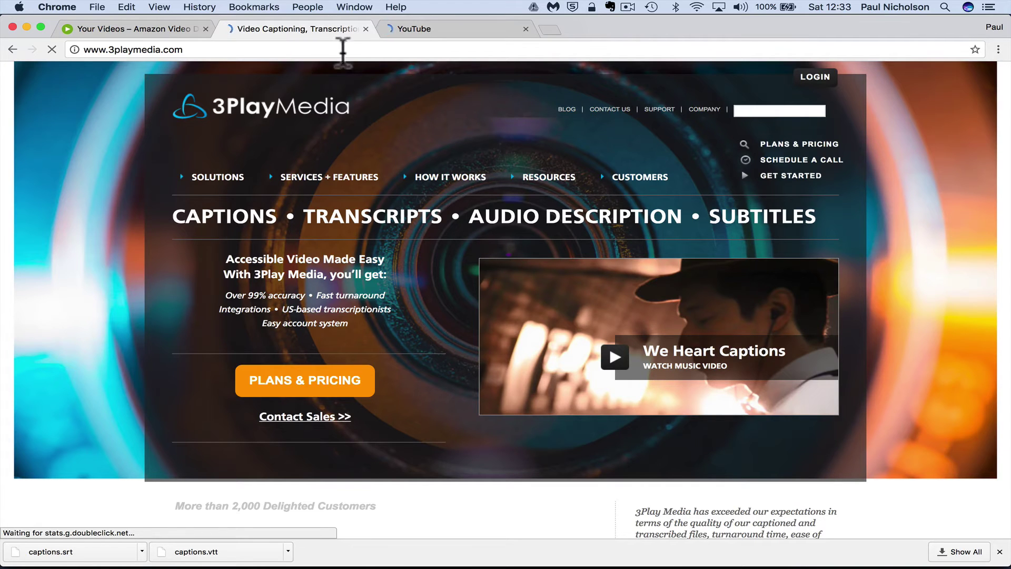
Close the 3Play Media captioning tab and reload the YouTube home page
left_click(419, 30)
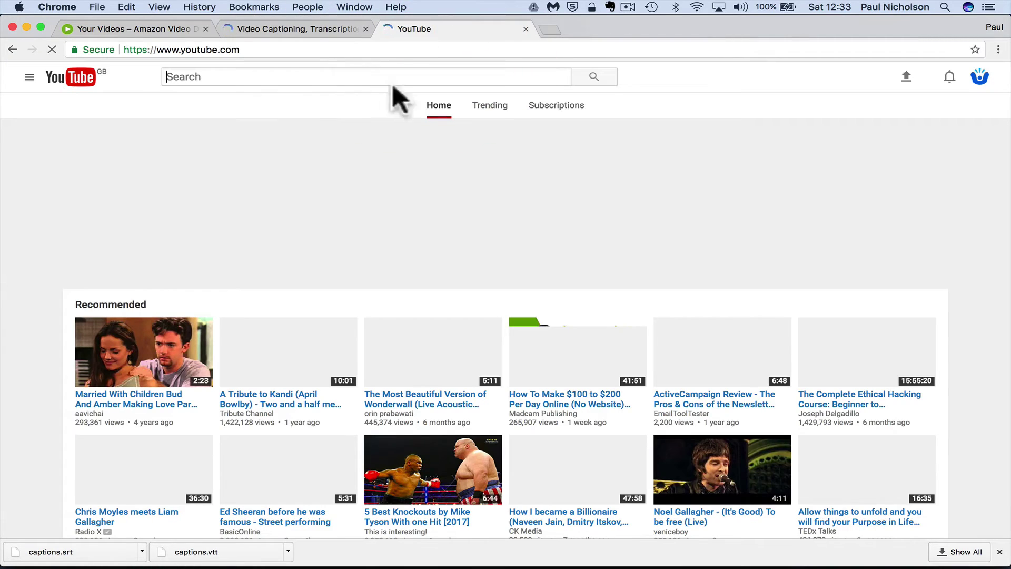
left_click(979, 78)
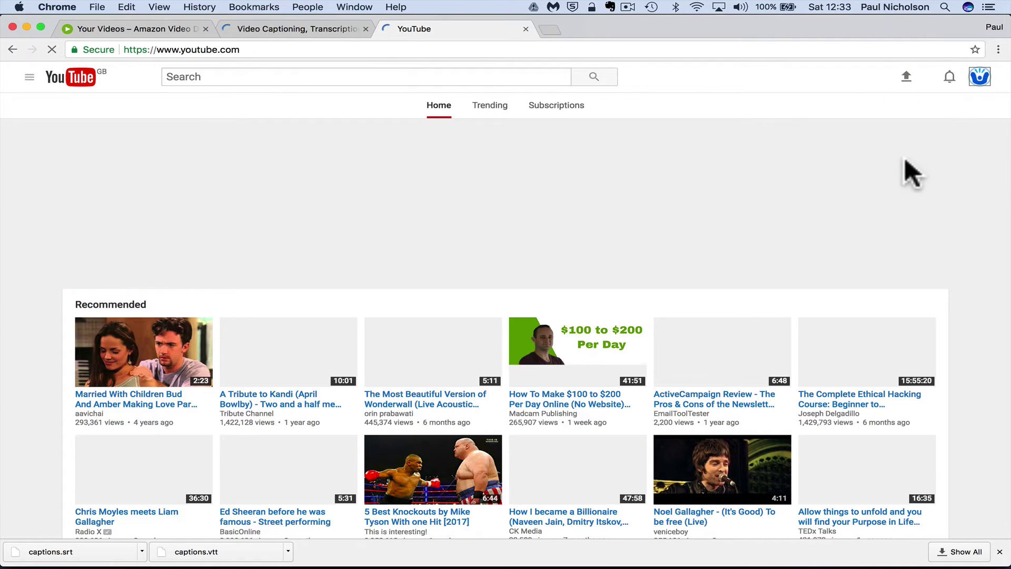
left_click(365, 29)
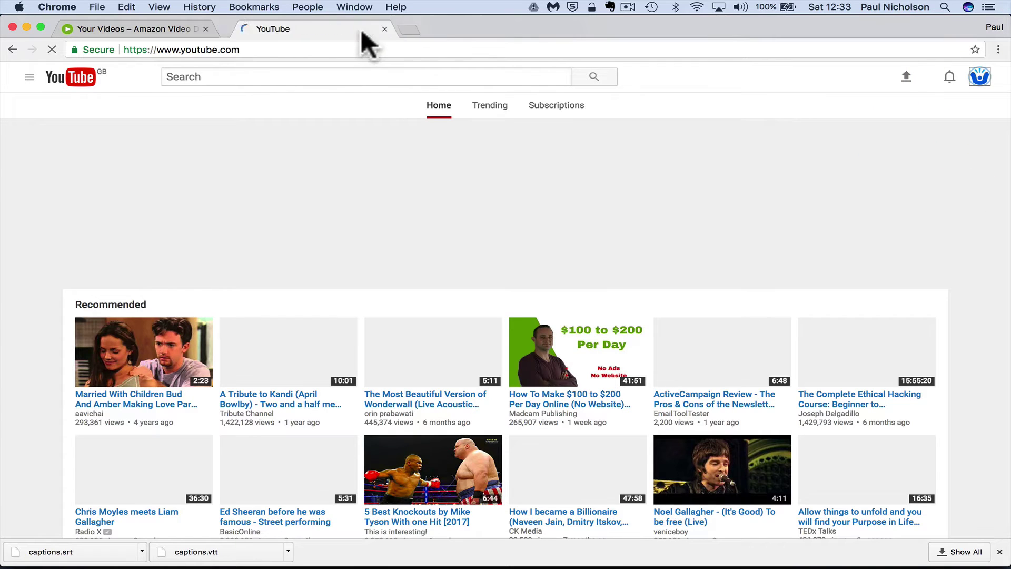
left_click(127, 48)
left_click(51, 50)
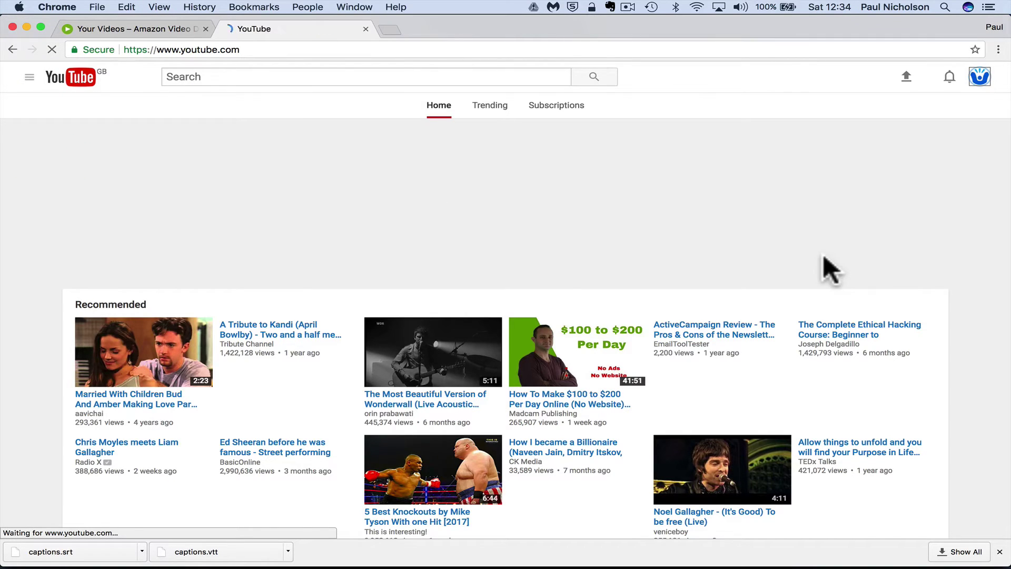
Dismiss the downloaded caption files bar and check the Amazon episode upload
left_click(999, 551)
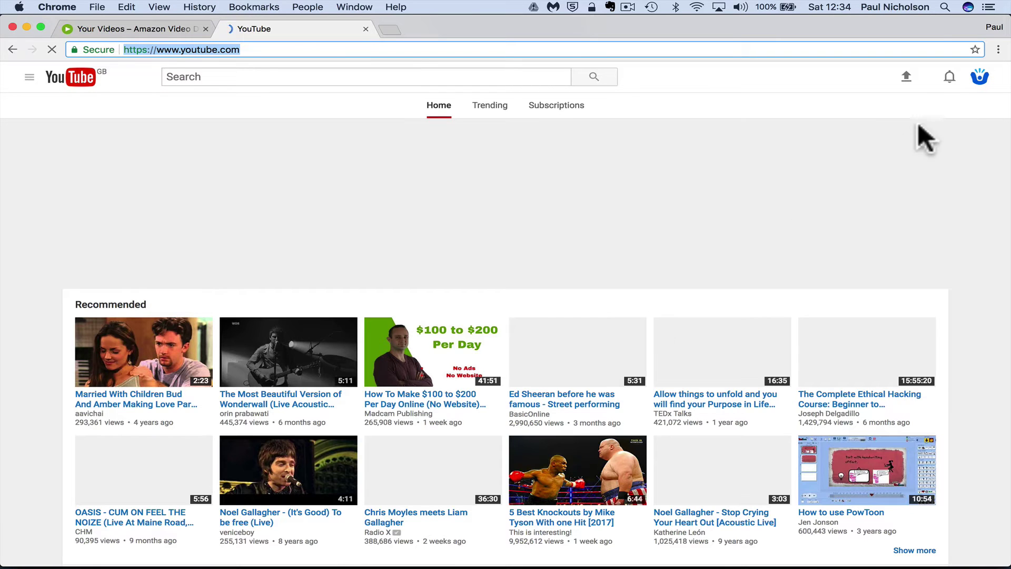
left_click(974, 80)
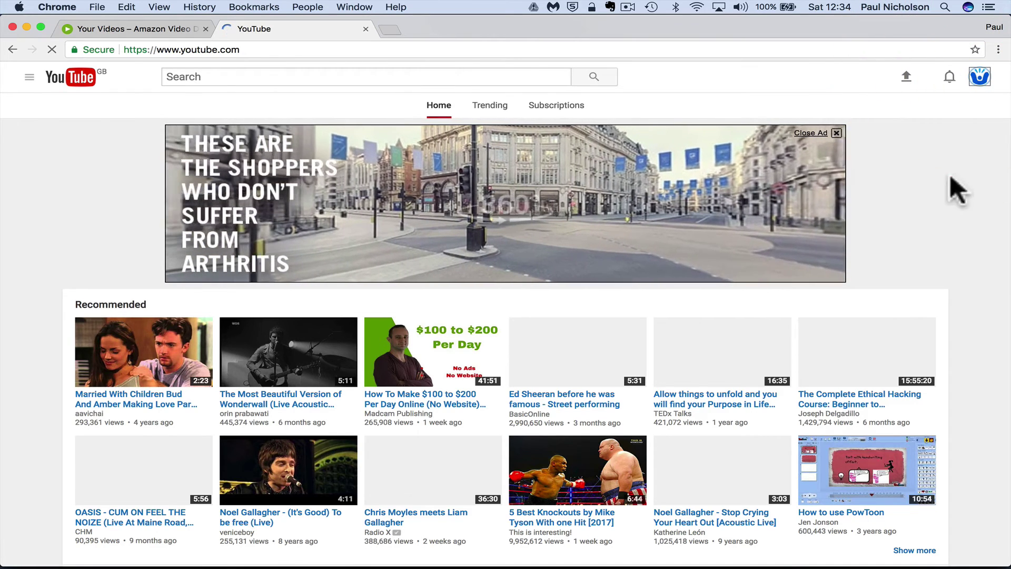
left_click(155, 28)
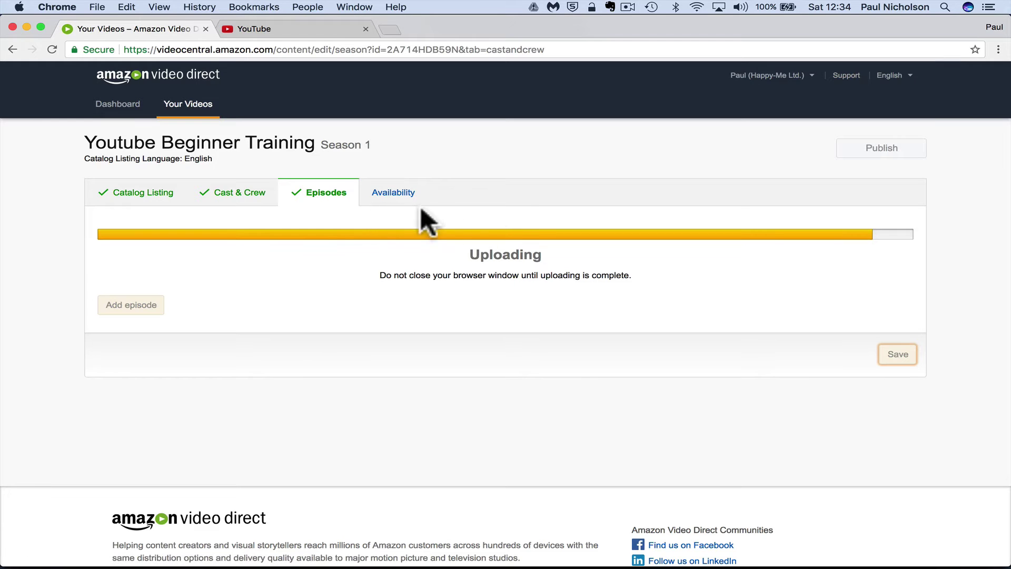
In Creator Studio, edit How To Start Your 1st Youtube Channel and open its Subtitles/CC
left_click(291, 26)
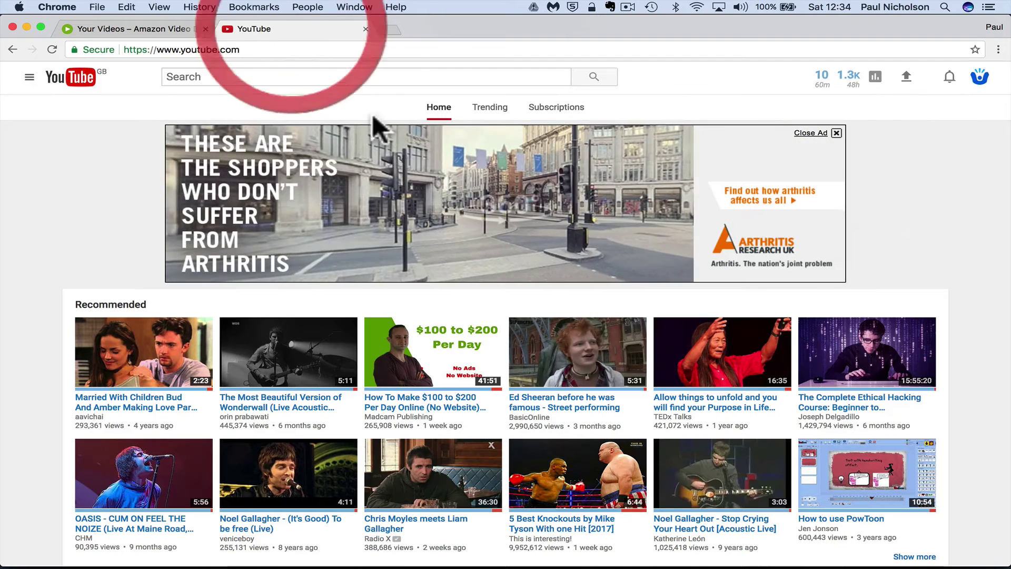
left_click(978, 77)
left_click(895, 153)
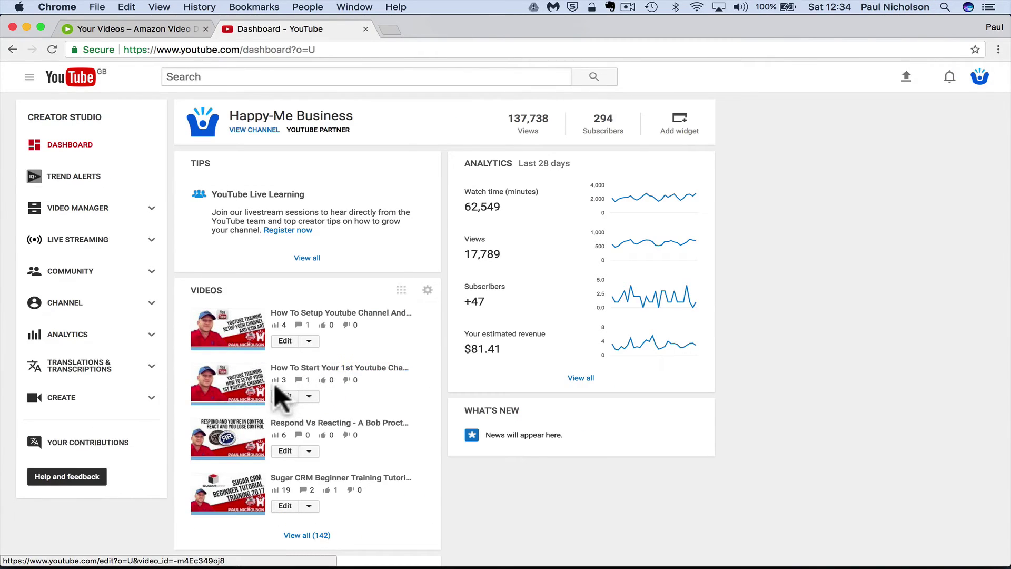
left_click(284, 397)
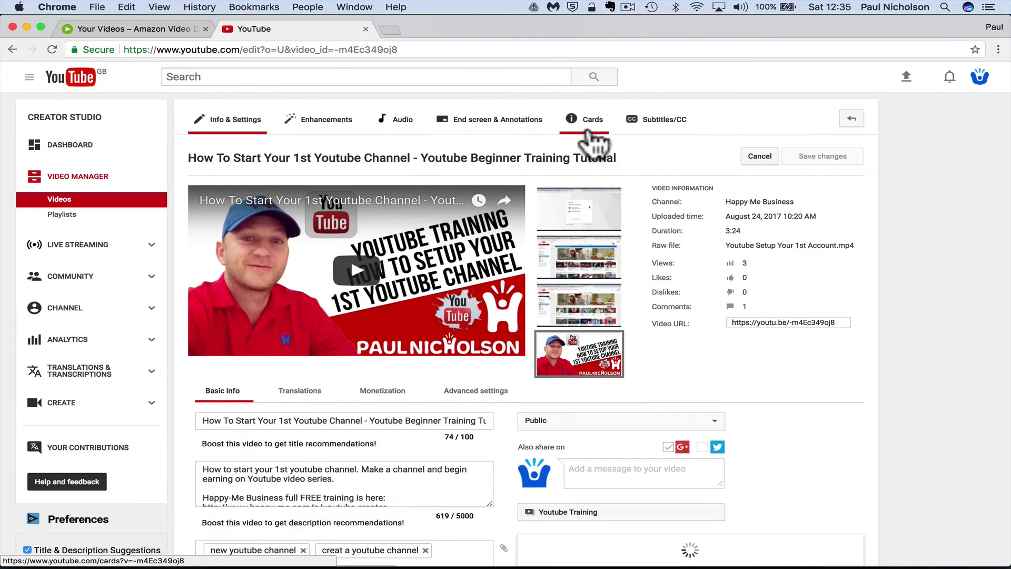
left_click(644, 126)
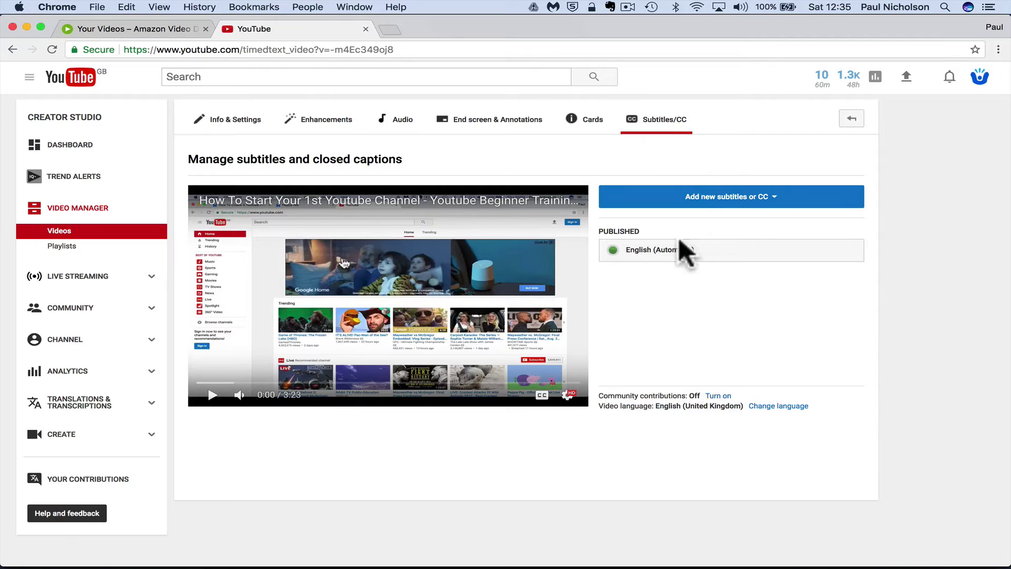
Download the English (Automatic) caption track as an .srt file
left_click(670, 252)
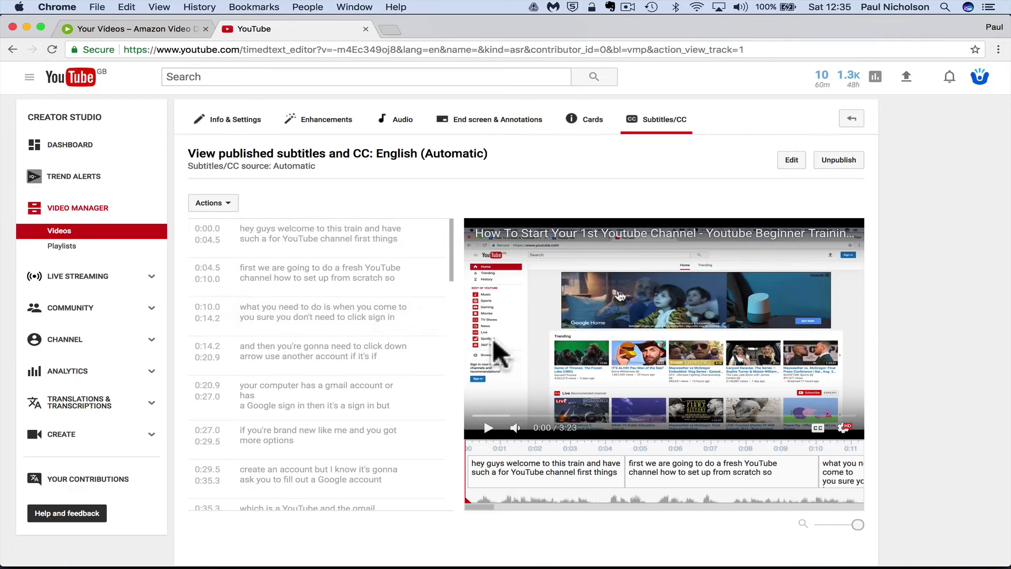
scroll(326, 347, "down", 5)
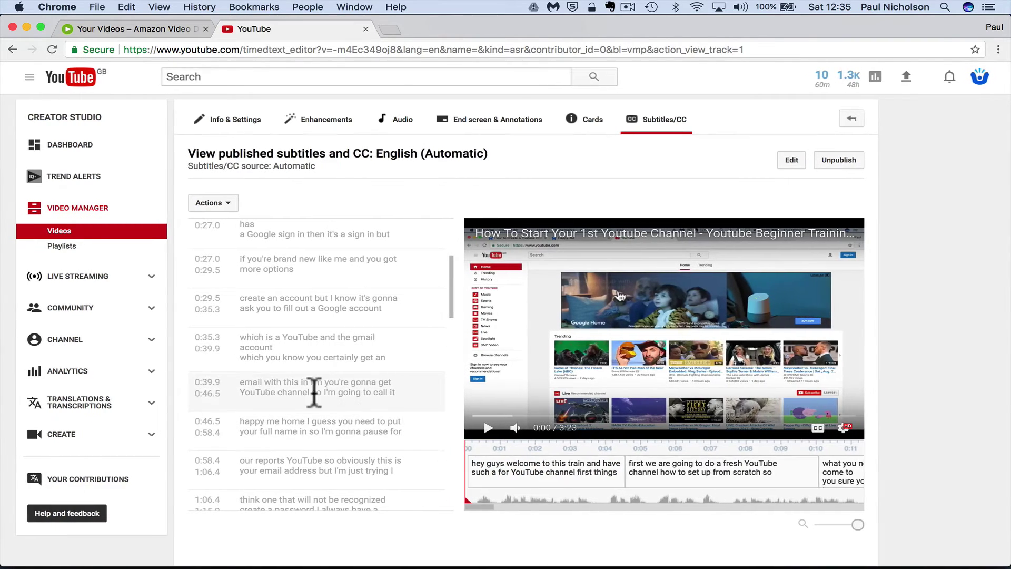
scroll(314, 391, "down", 3)
scroll(315, 391, "down", 8)
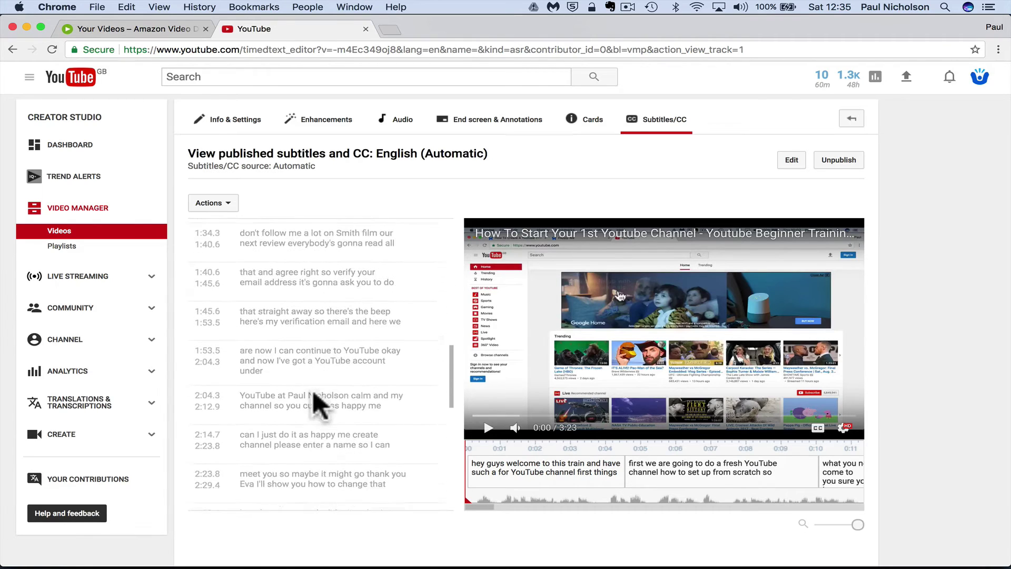
scroll(304, 366, "down", 5)
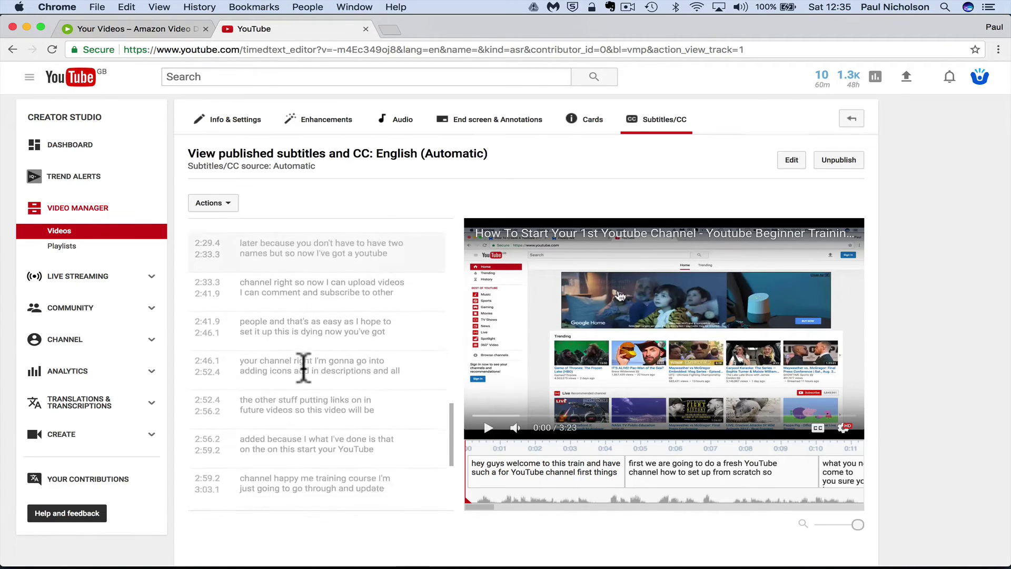
scroll(303, 367, "up", 16)
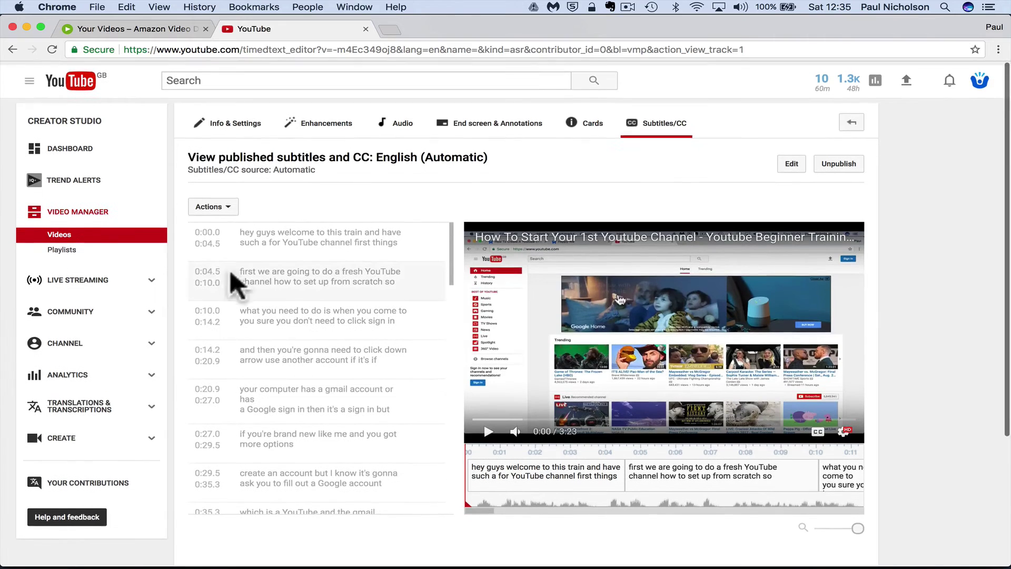
left_click(227, 204)
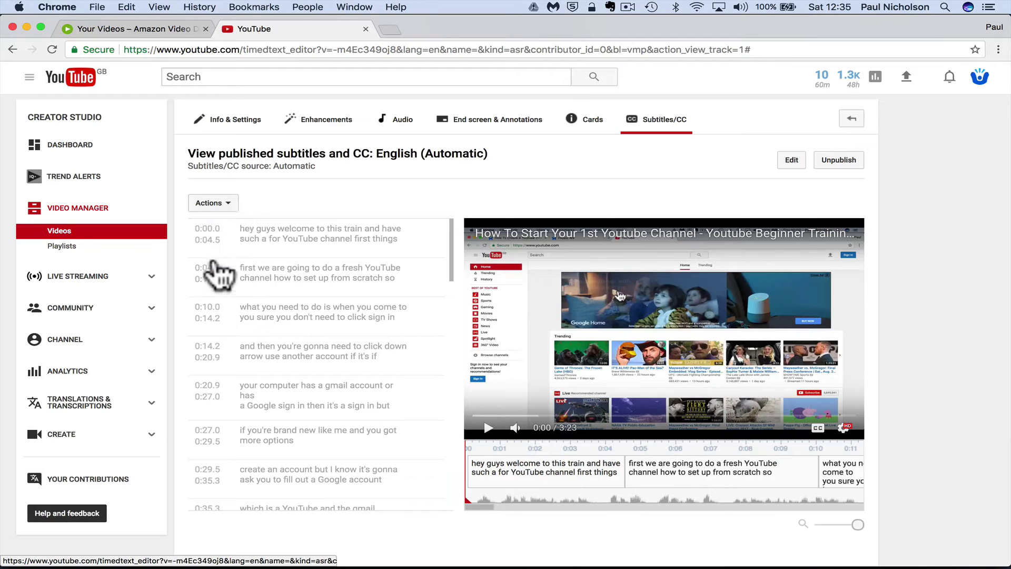
left_click(211, 260)
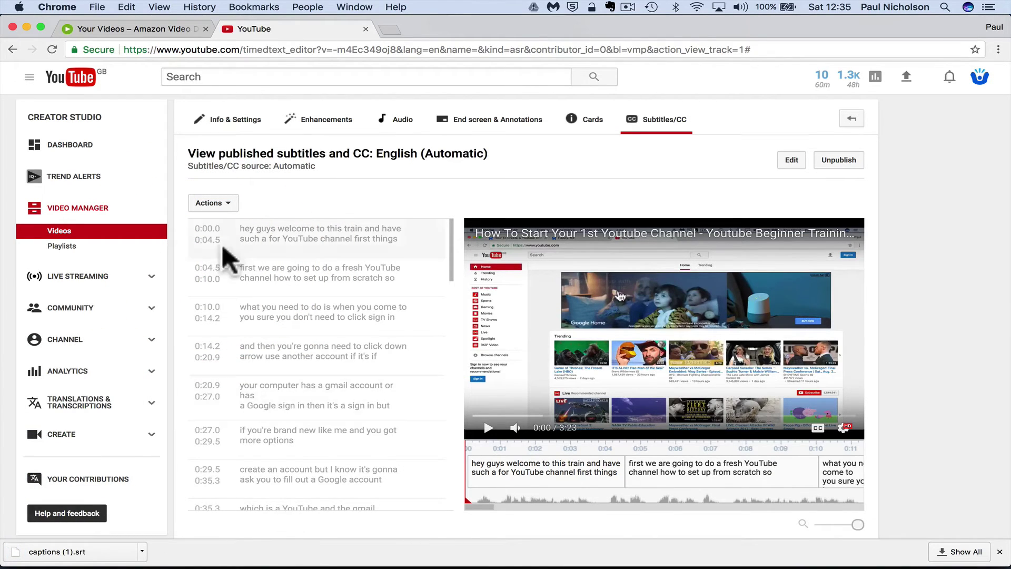
Make the season available in the United States, United Kingdom, Germany/Austria and Japan
left_click(128, 29)
scroll(515, 331, "down", 5)
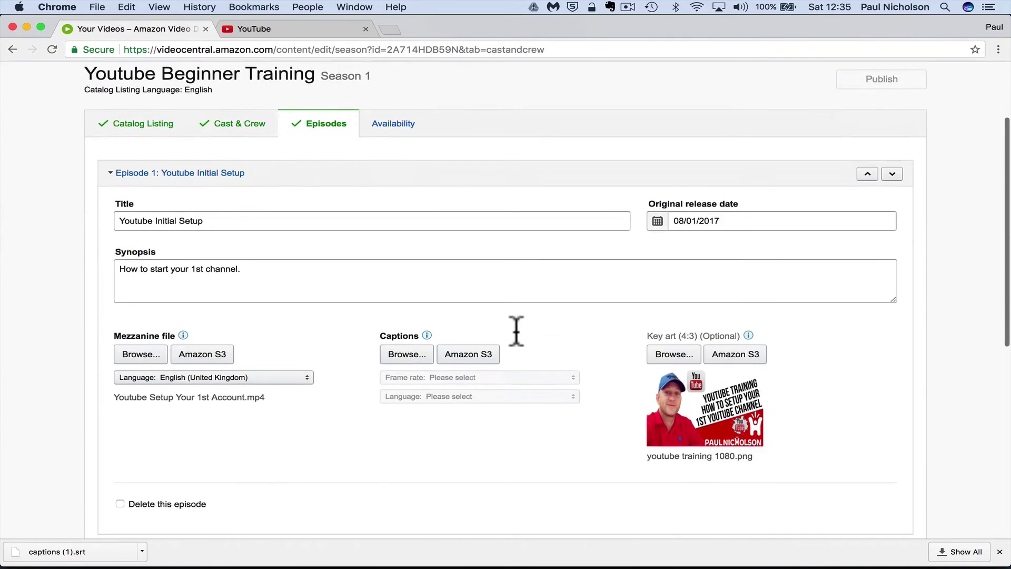
scroll(500, 311, "up", 3)
left_click(406, 190)
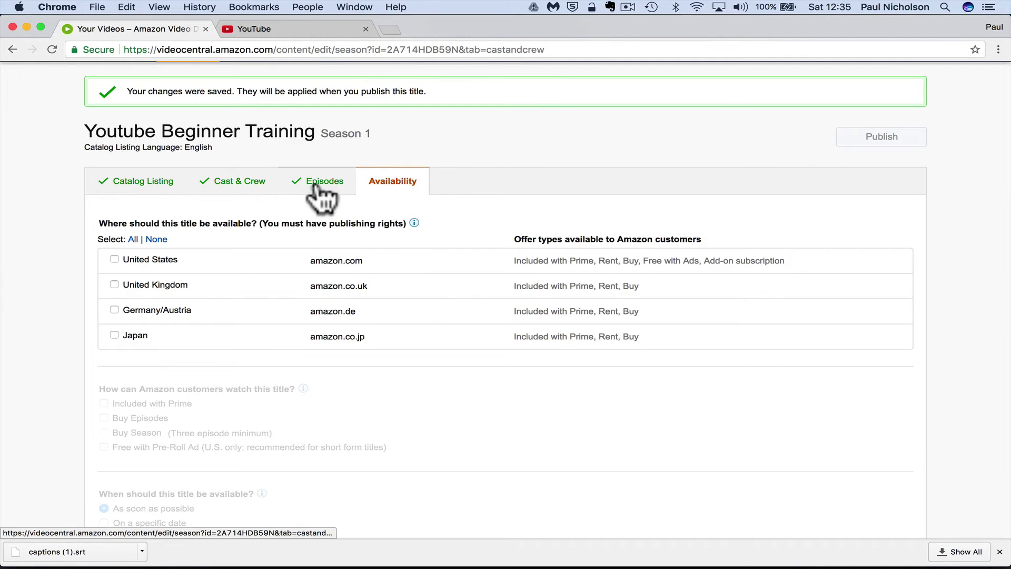
left_click(163, 260)
left_click(156, 287)
left_click(153, 311)
left_click(130, 338)
Offer Buy Episodes purchases at the preset Value price tier
scroll(288, 388, "down", 3)
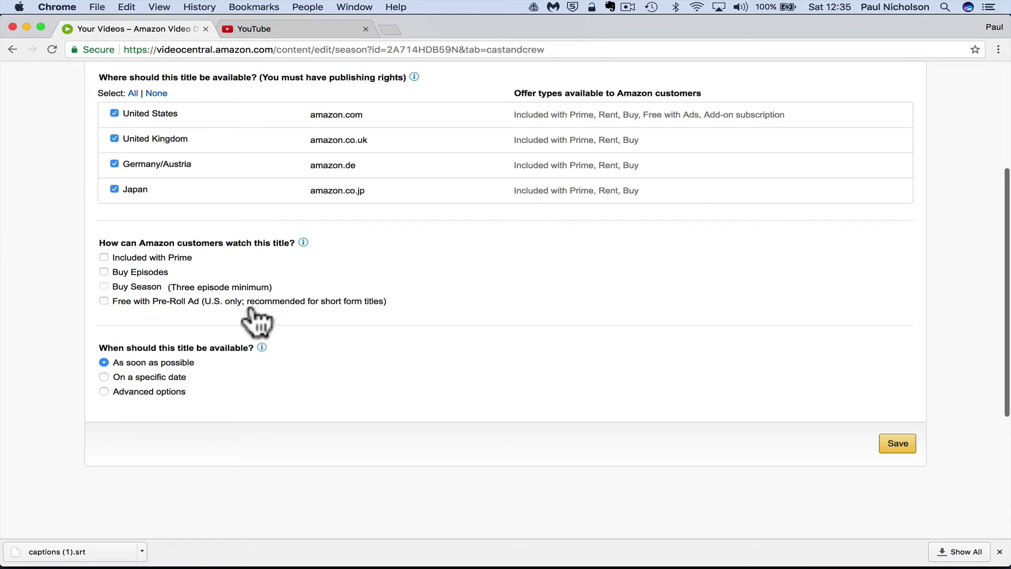
left_click(136, 273)
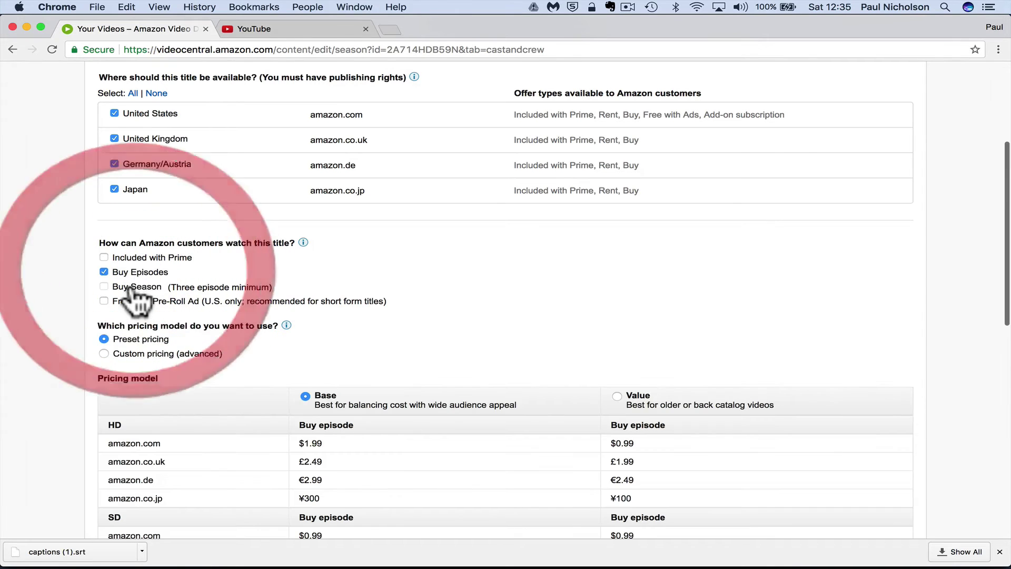
left_click(103, 287)
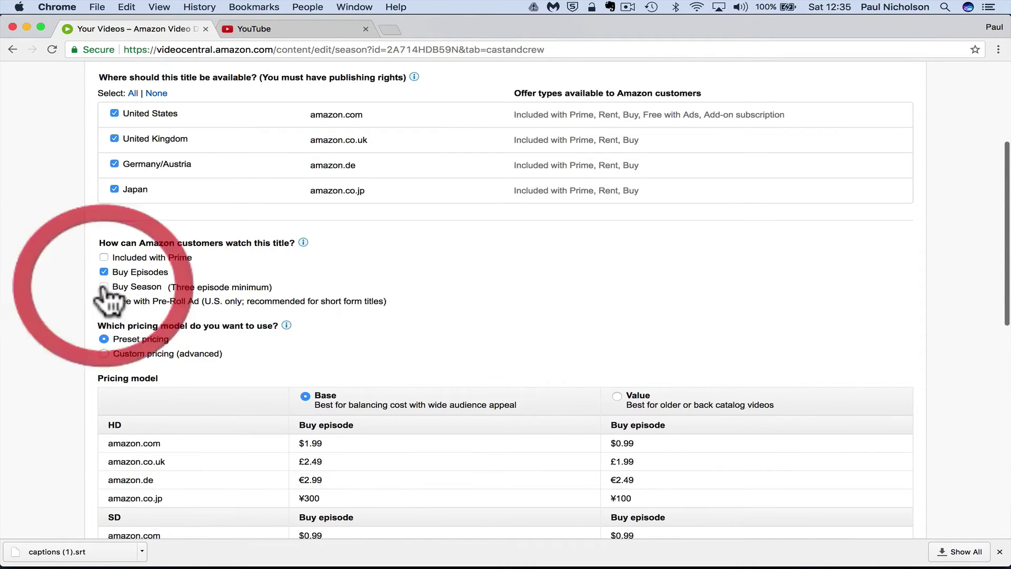
scroll(198, 313, "down", 2)
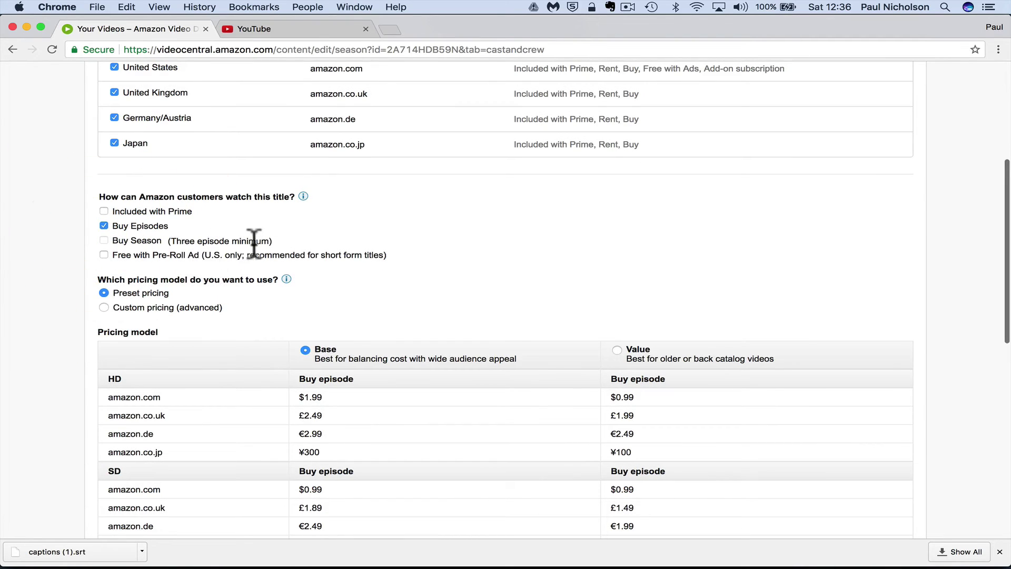
scroll(253, 243, "down", 3)
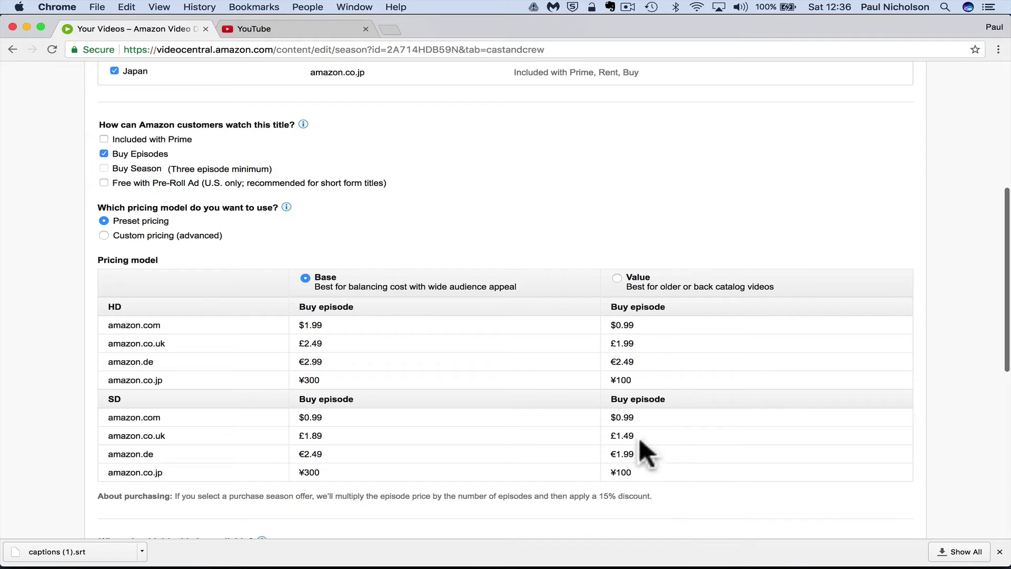
left_click(626, 288)
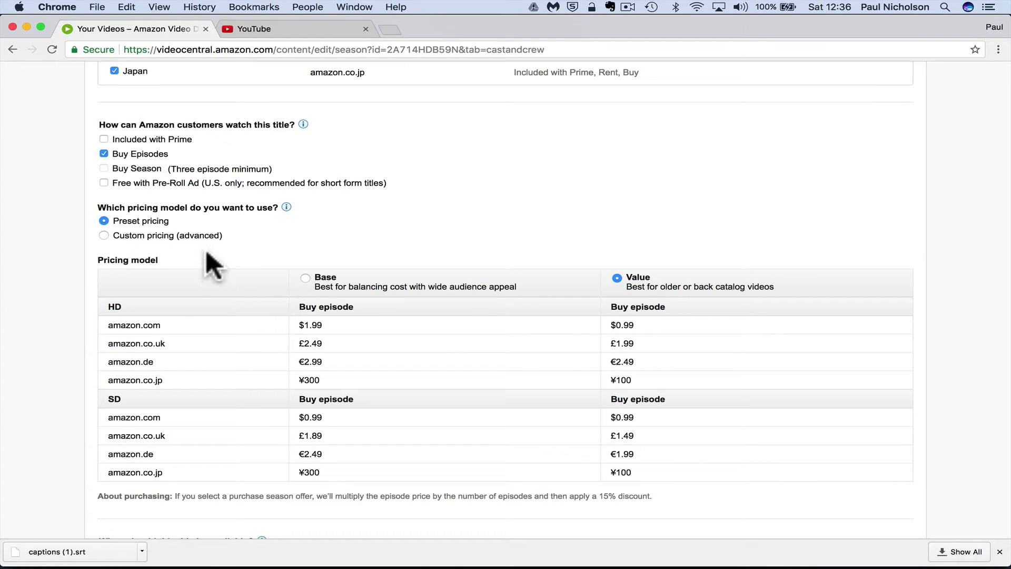
Switch to custom pricing and enter the HD episode prices for each Amazon storefront
left_click(104, 235)
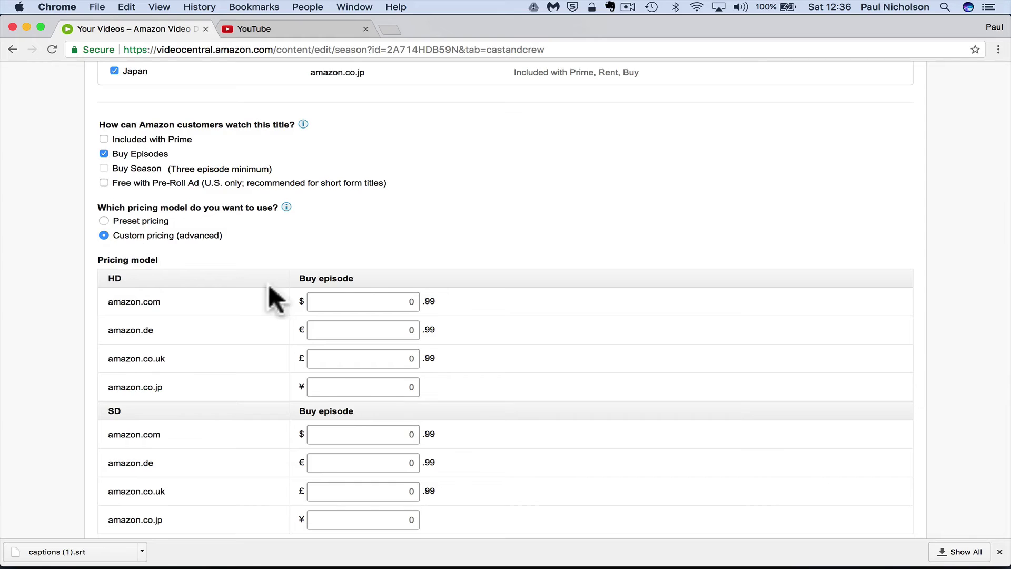
left_click(362, 301)
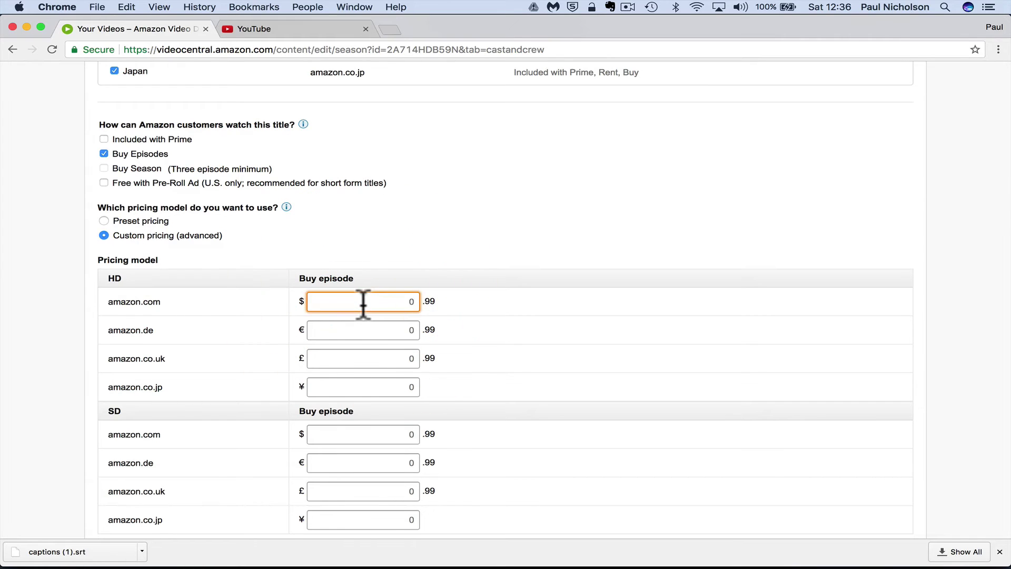
type("99")
key("Tab")
key("shift+Tab")
type("9")
key("Tab")
type("9")
key("Tab")
type("9")
key("Tab")
key("Tab")
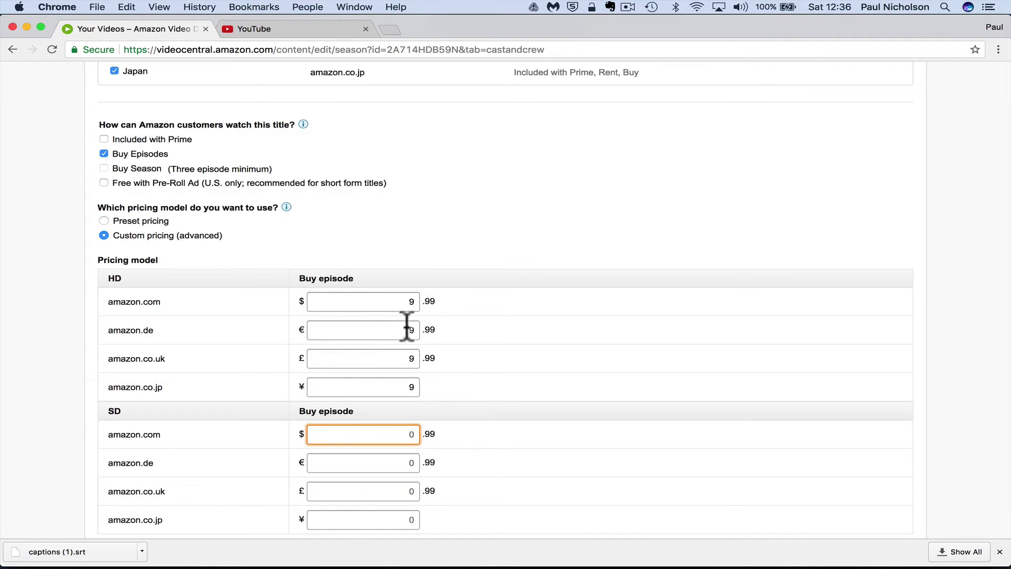
Enter 5 in all four SD episode price fields
scroll(412, 330, "down", 3)
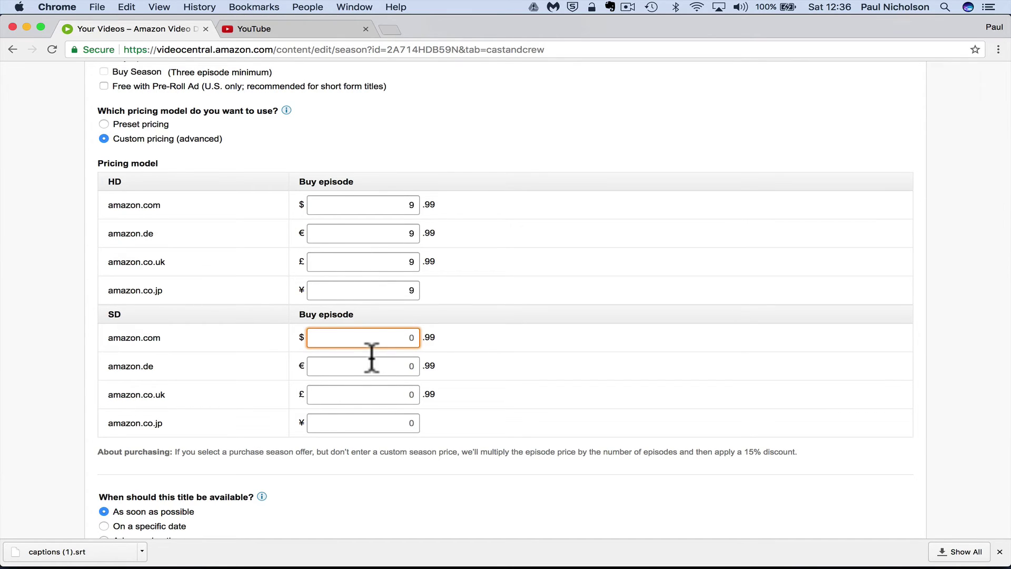
type("5")
key("Tab")
type("5")
key("Tab")
type("5")
key("Tab")
type("5")
key("Tab")
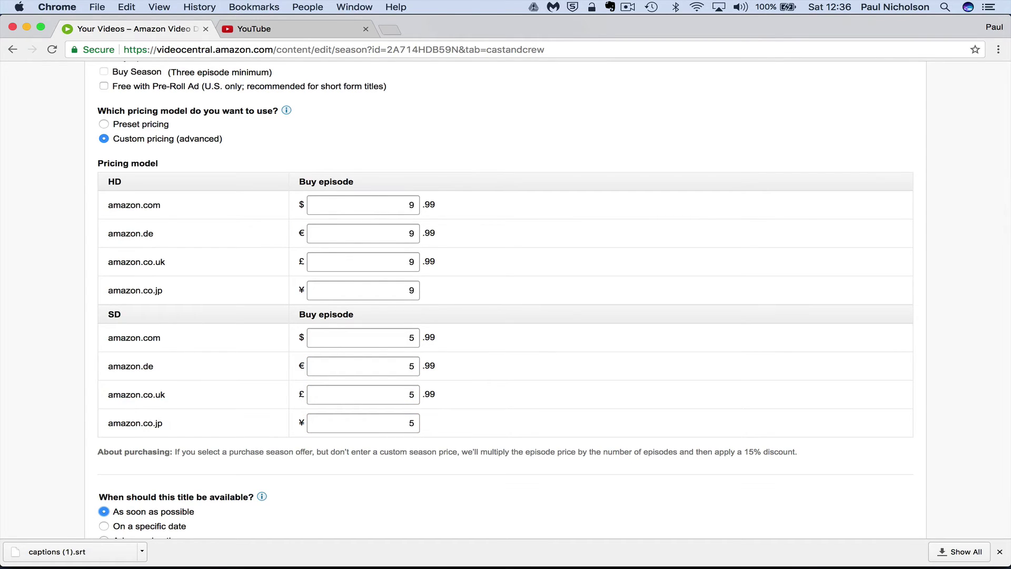
Switch to preset pricing, choose the Base tier and save the settings
left_click(129, 124)
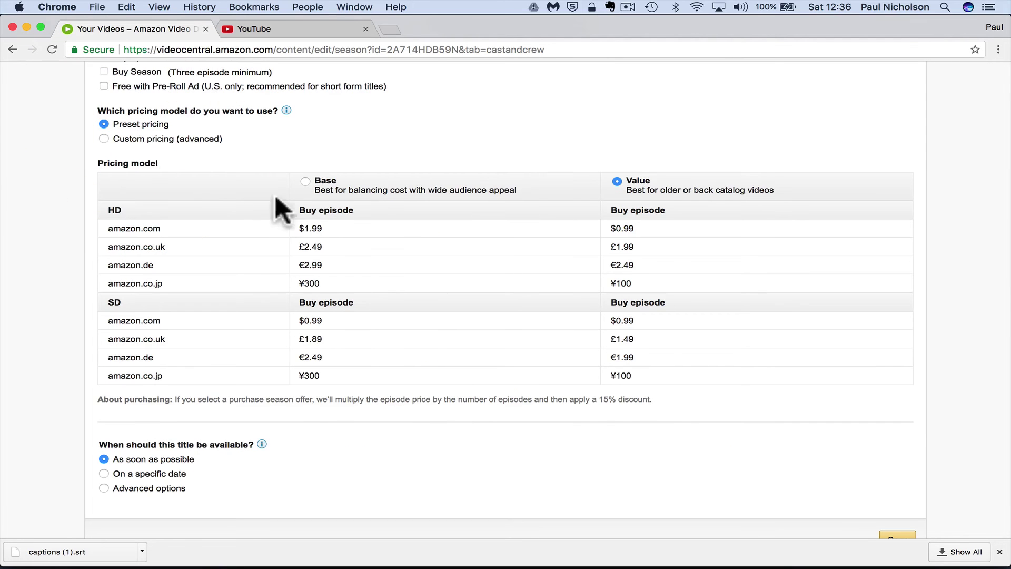
left_click(306, 182)
scroll(308, 189, "down", 2)
scroll(311, 198, "down", 3)
left_click(892, 444)
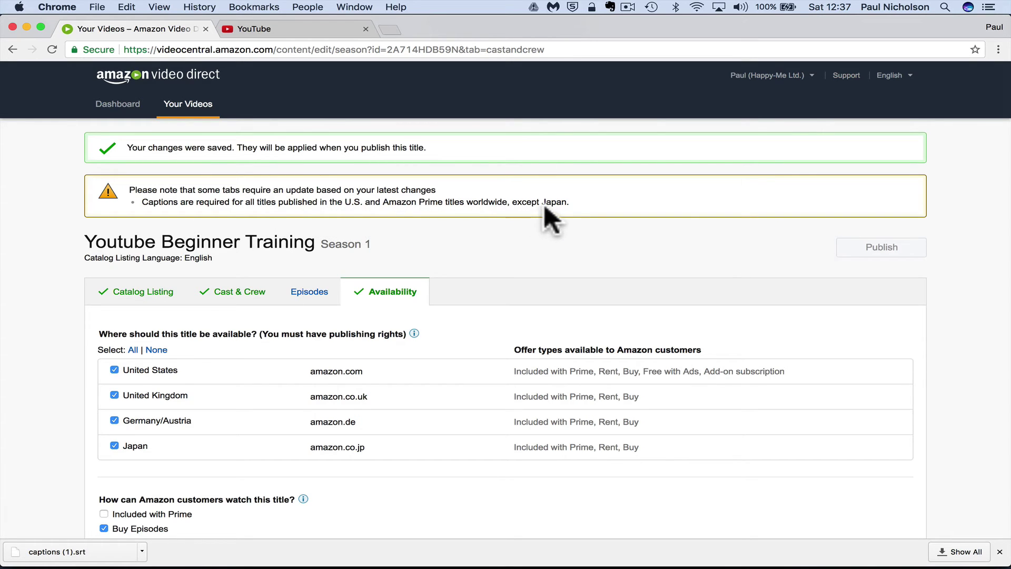
Open the Captions Learn more help page from the Episodes tab, then return to Episode 1's details
left_click(302, 291)
scroll(309, 304, "down", 8)
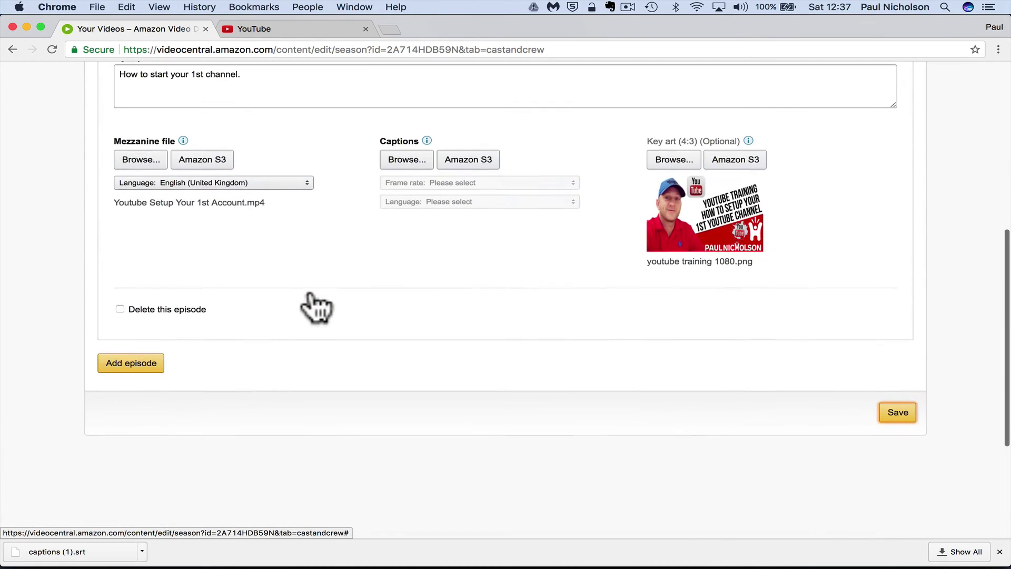
mouse_move(429, 139)
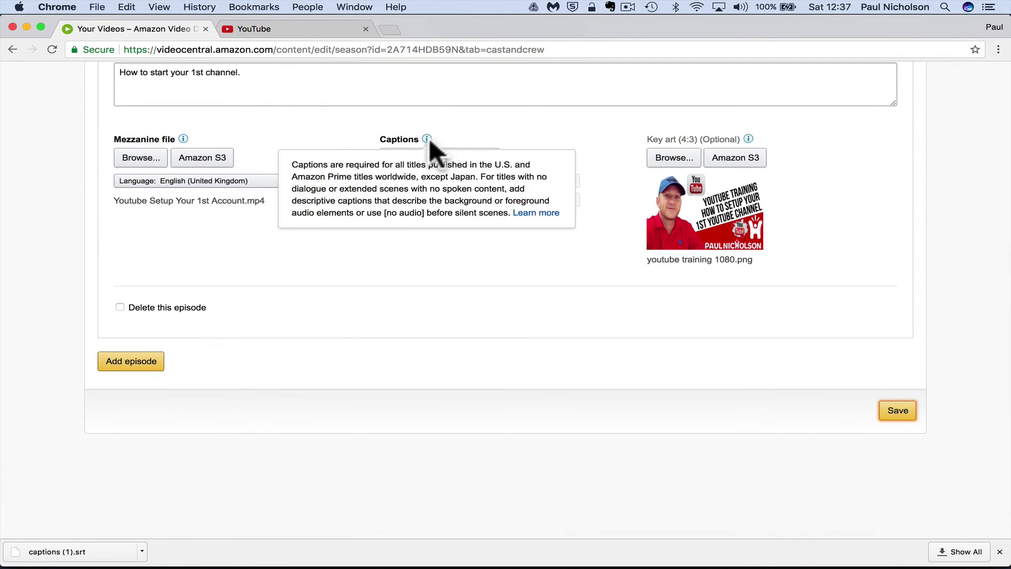
left_click(536, 213)
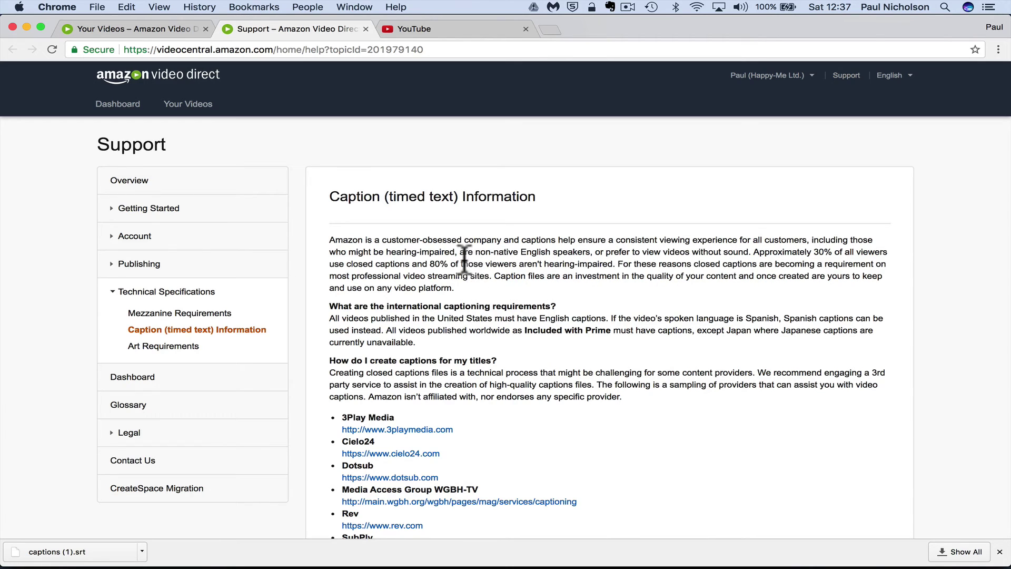
left_click(163, 24)
left_click(337, 258)
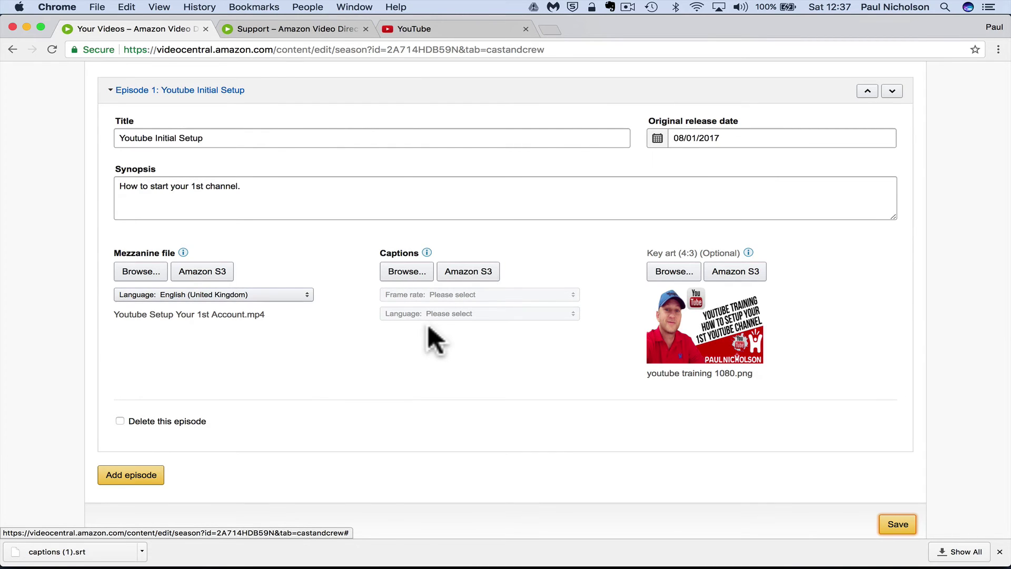
Upload captions (1).srt as Episode 1's caption file at 30 fps
left_click(424, 27)
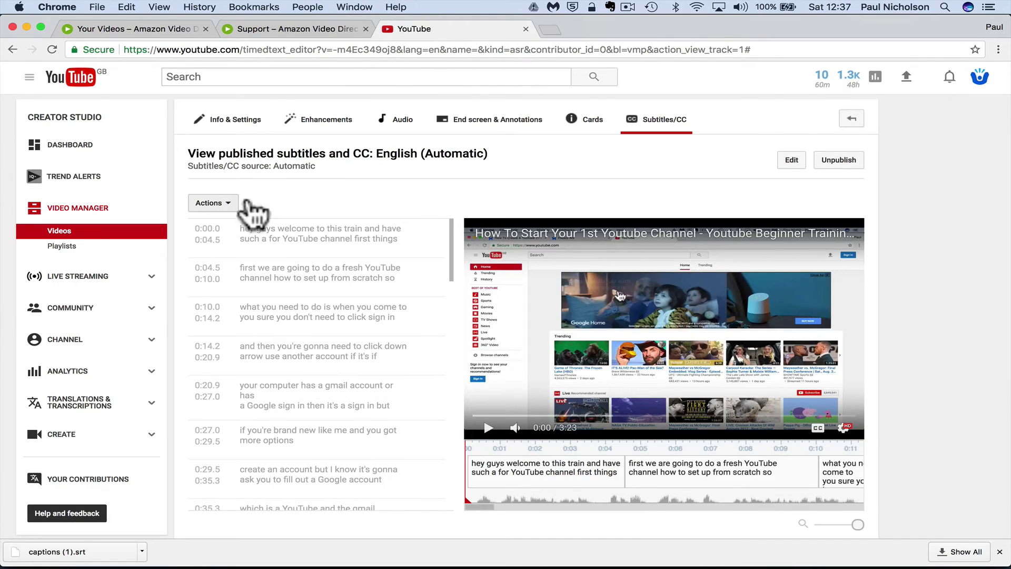
left_click(227, 204)
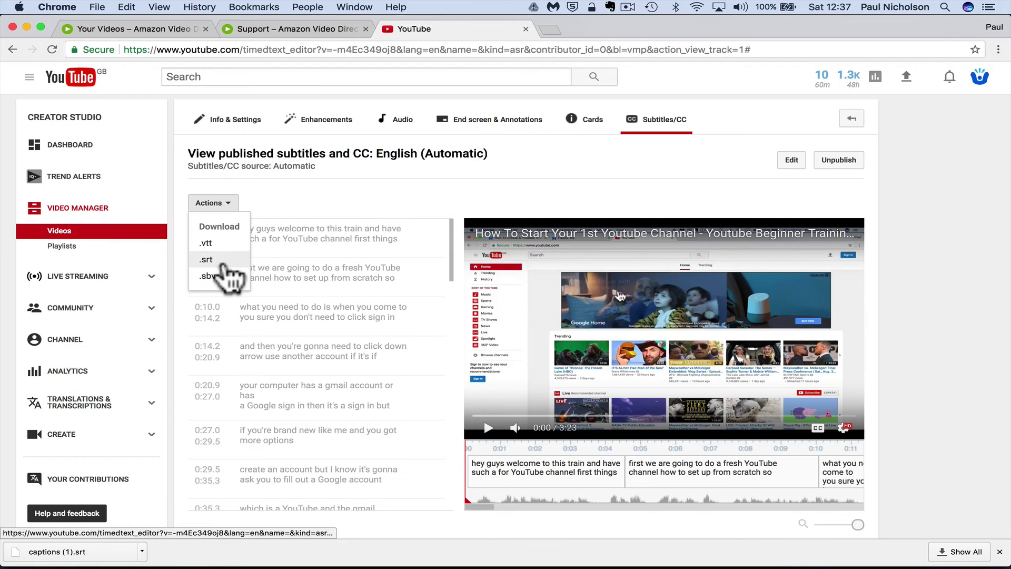
left_click(284, 28)
left_click(160, 29)
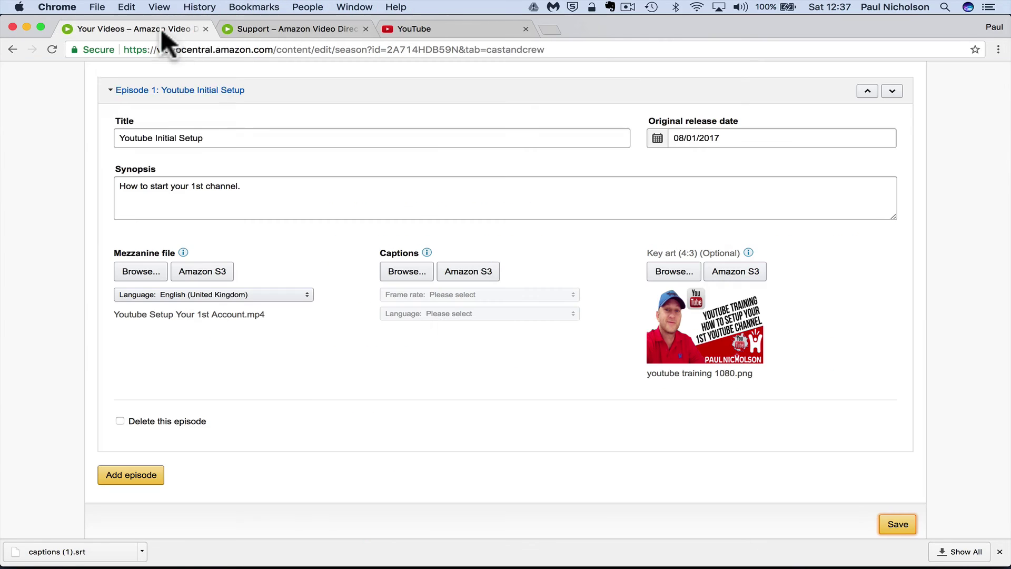
left_click(398, 269)
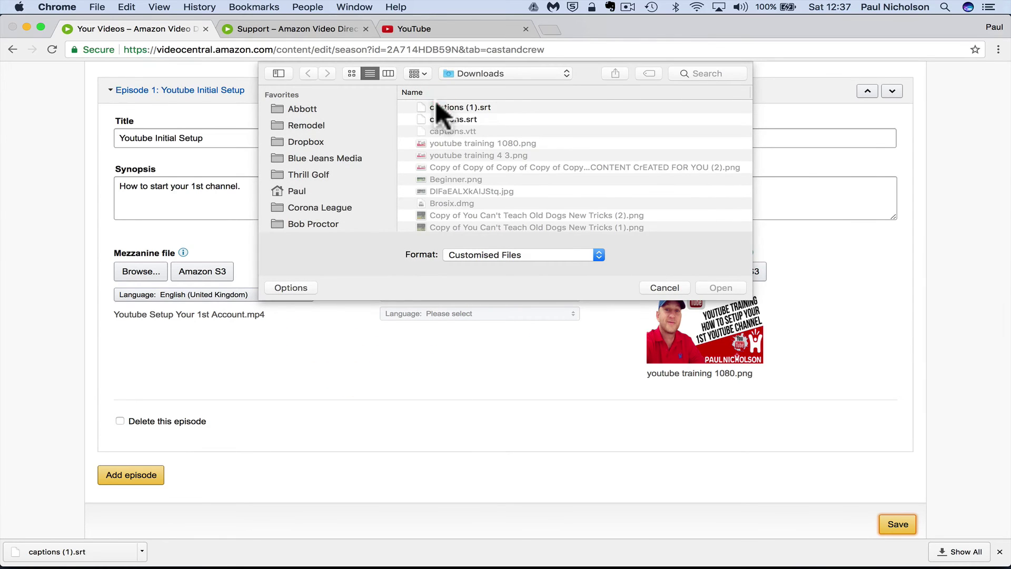
double_click(436, 103)
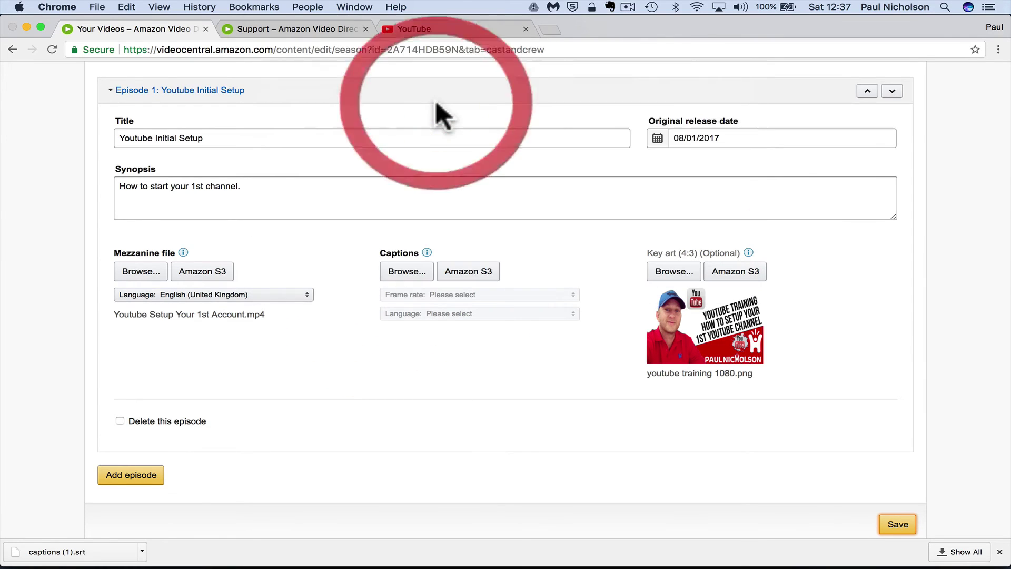
left_click(456, 293)
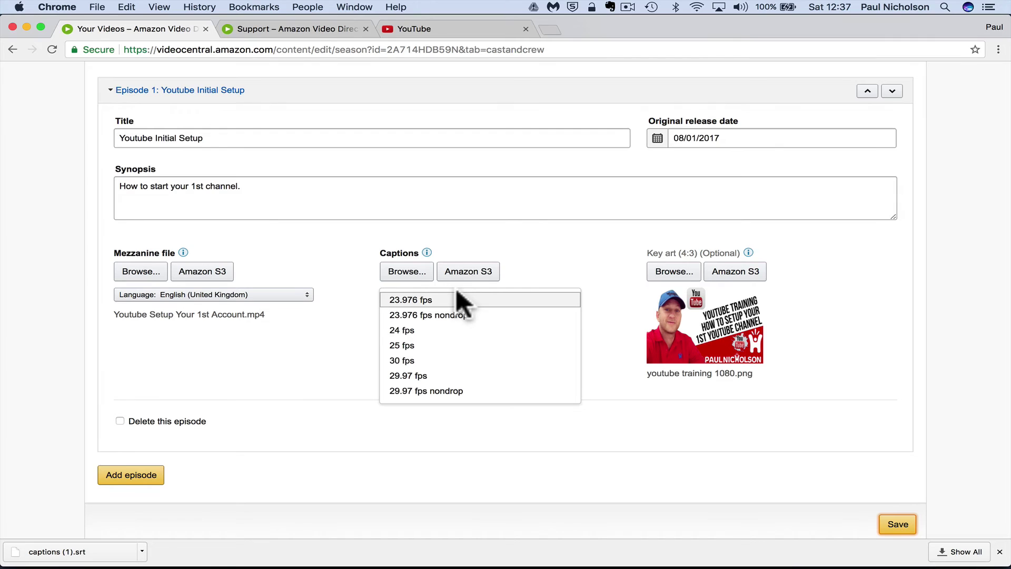
left_click(466, 361)
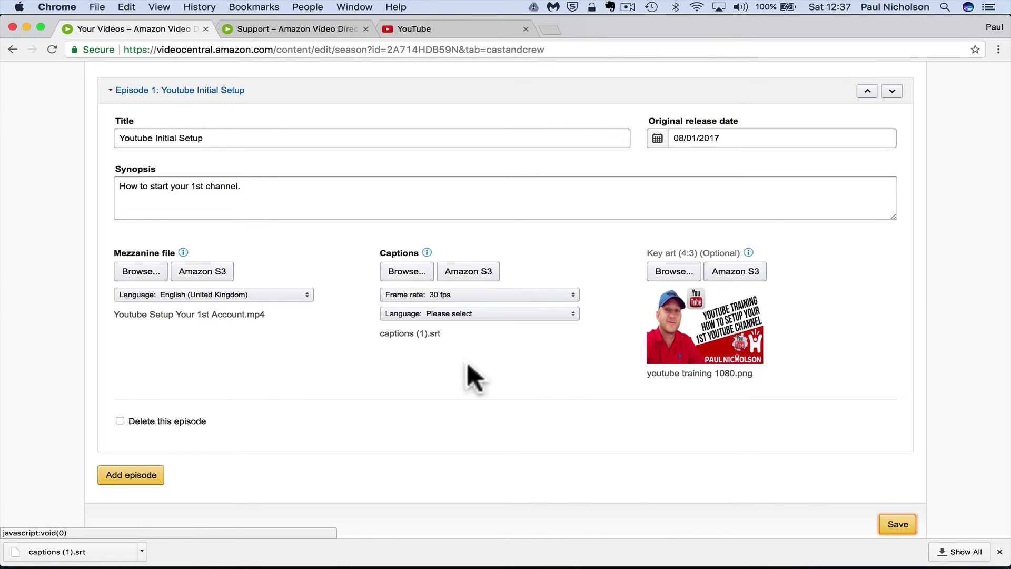
Set the caption language to English and save the episode
left_click(435, 30)
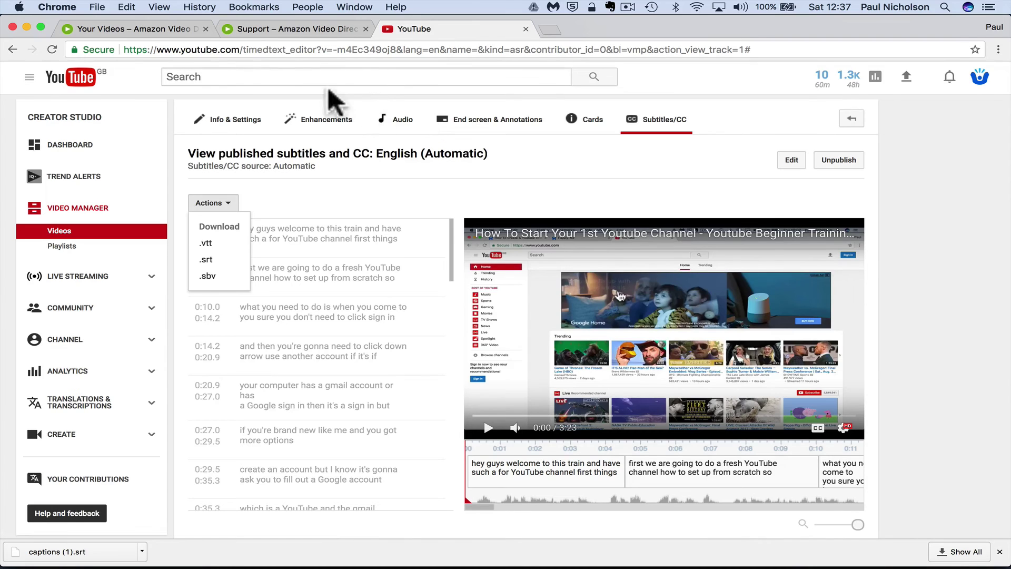
left_click(163, 32)
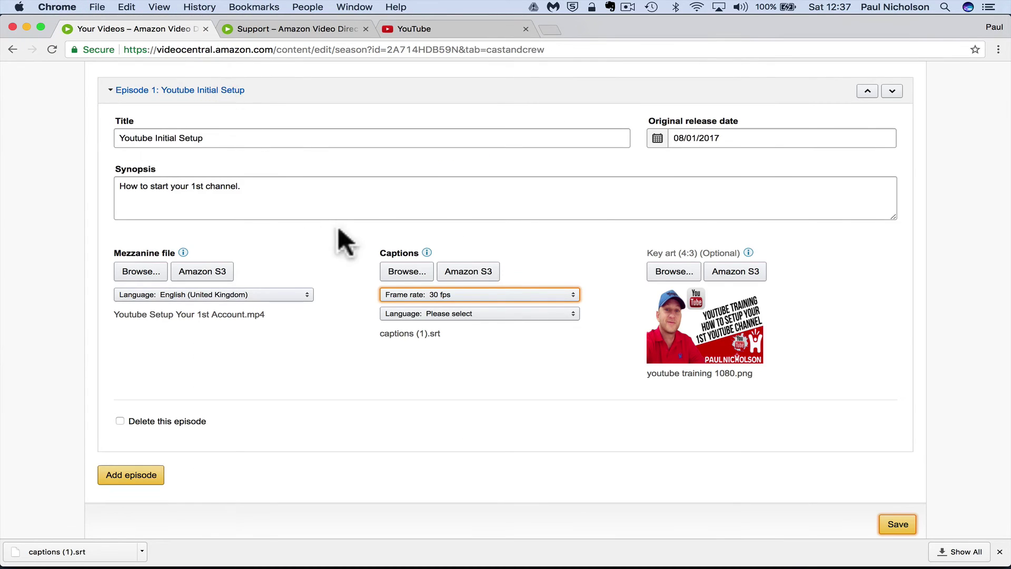
left_click(519, 315)
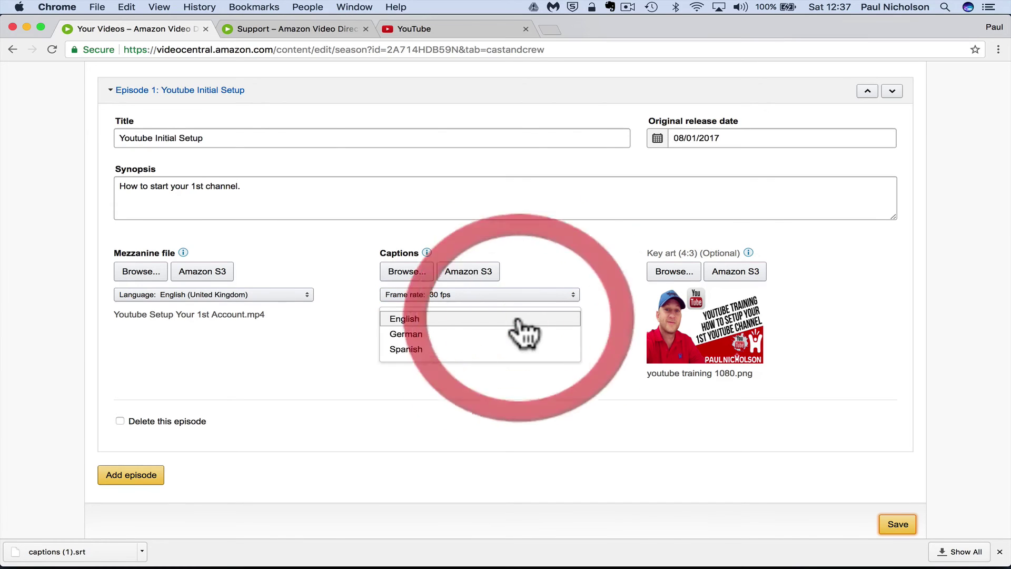
left_click(518, 320)
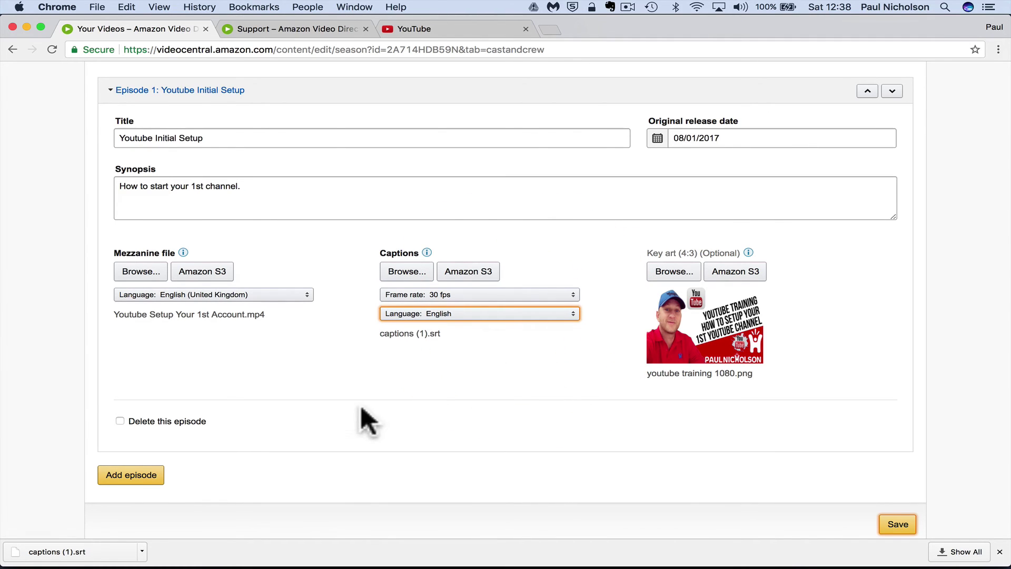
left_click(897, 524)
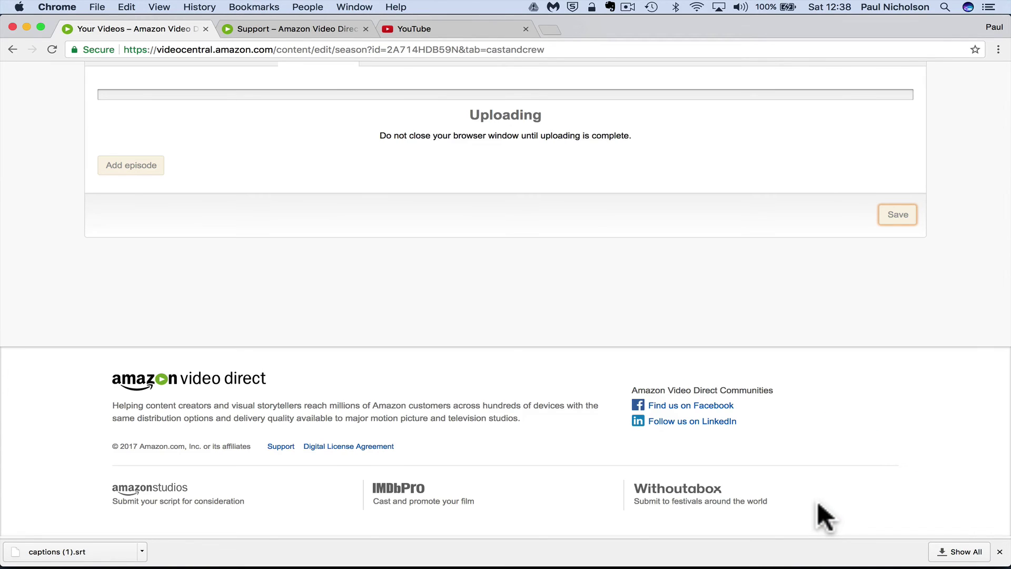
Publish the Youtube Beginner Training season and go to the Dashboard
scroll(824, 518, "up", 5)
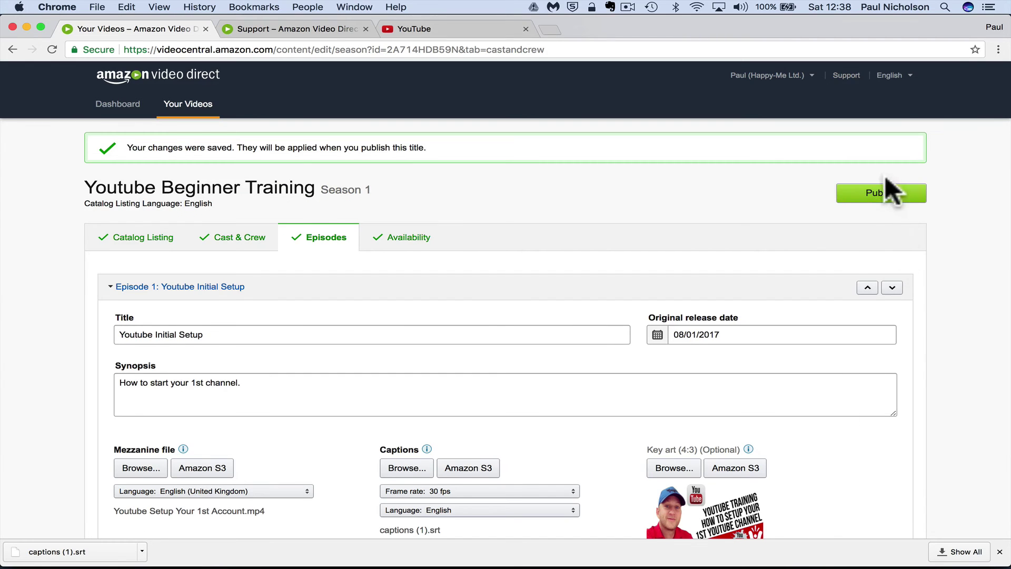
left_click(882, 196)
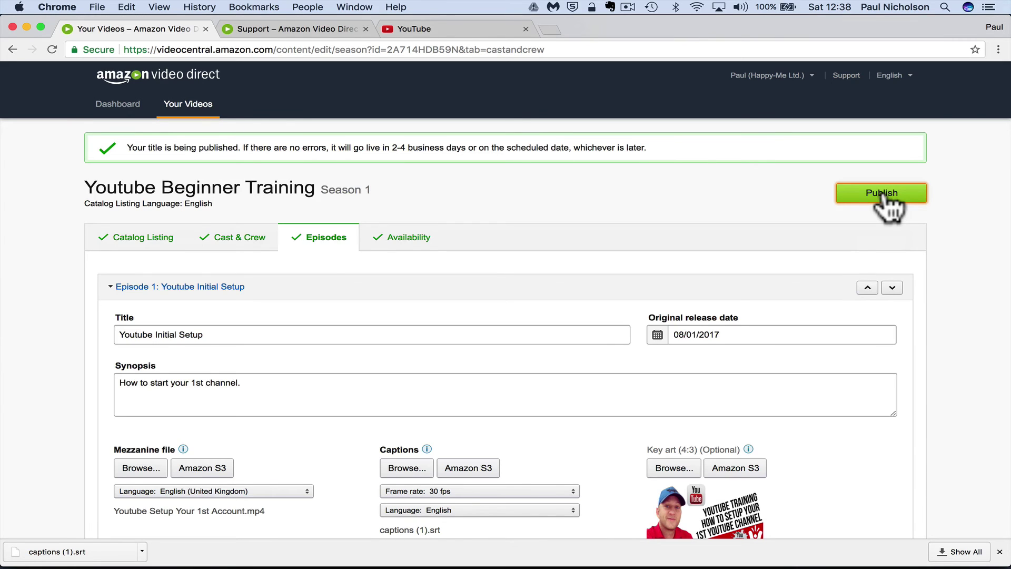
left_click(117, 105)
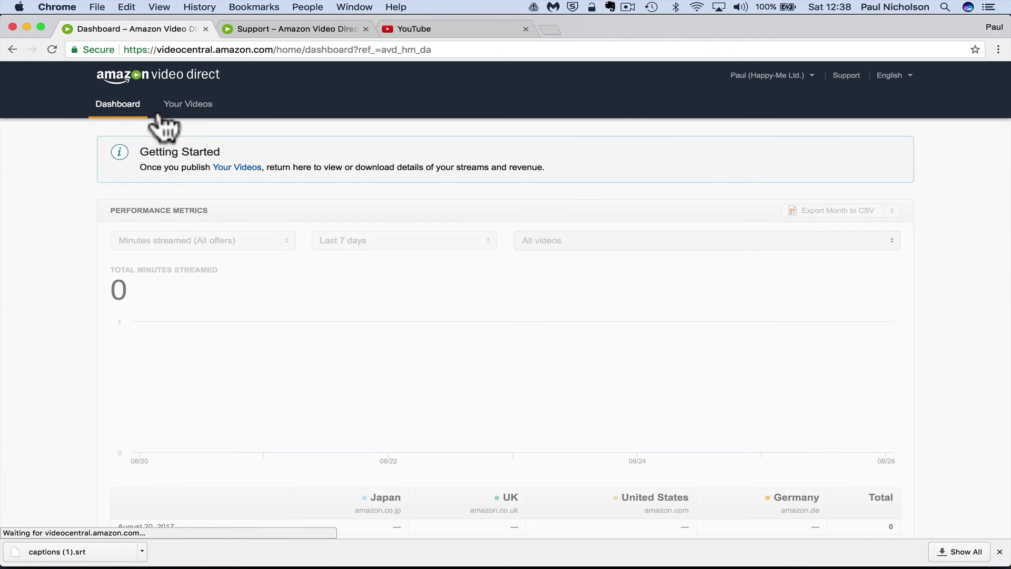
Check Youtube Beginner Training under Your Videos > Episodic, then load amazon.com in the support tab
left_click(185, 108)
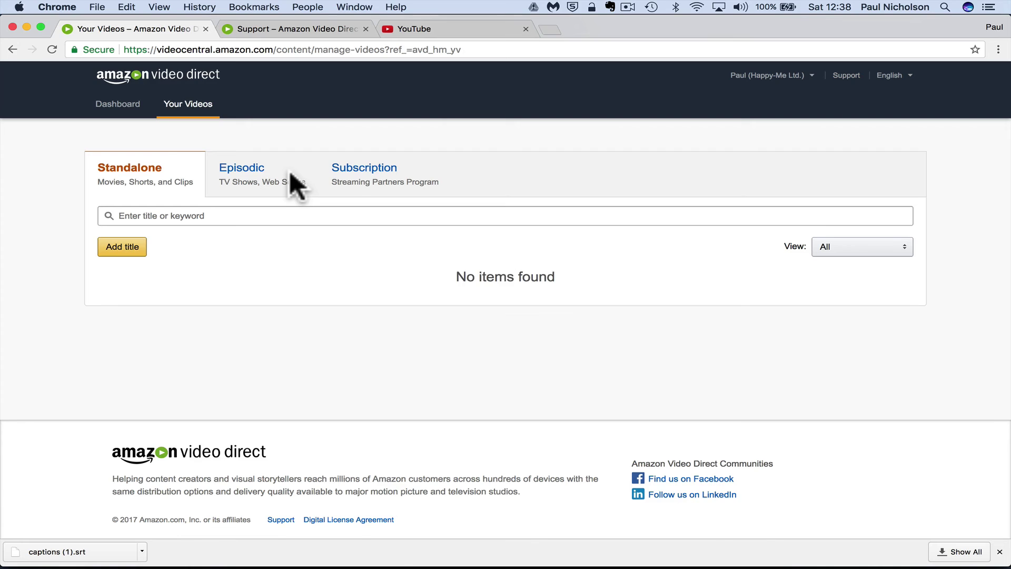
left_click(256, 176)
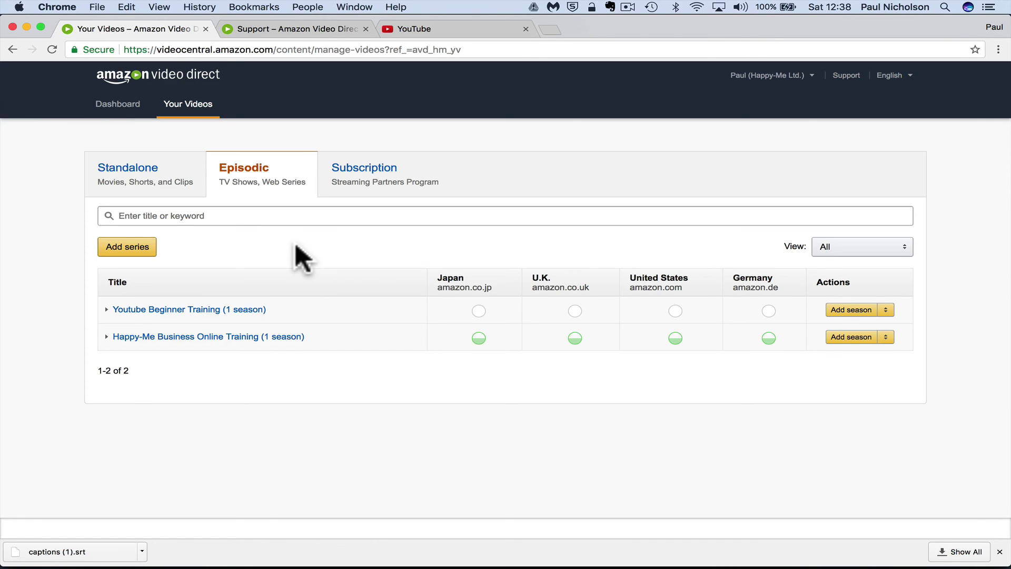
left_click(282, 29)
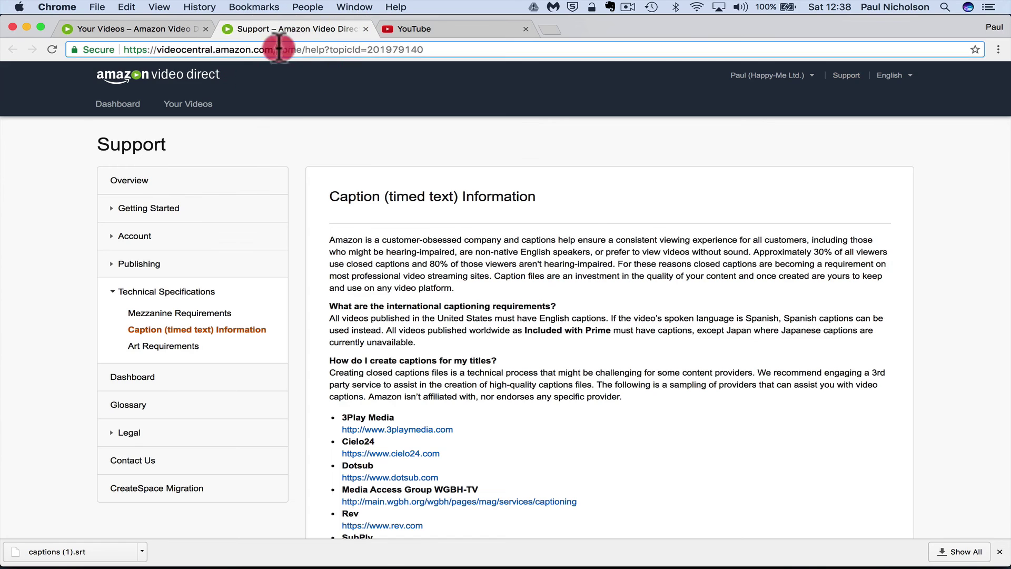
left_click(277, 46)
type("amazon")
key("Return")
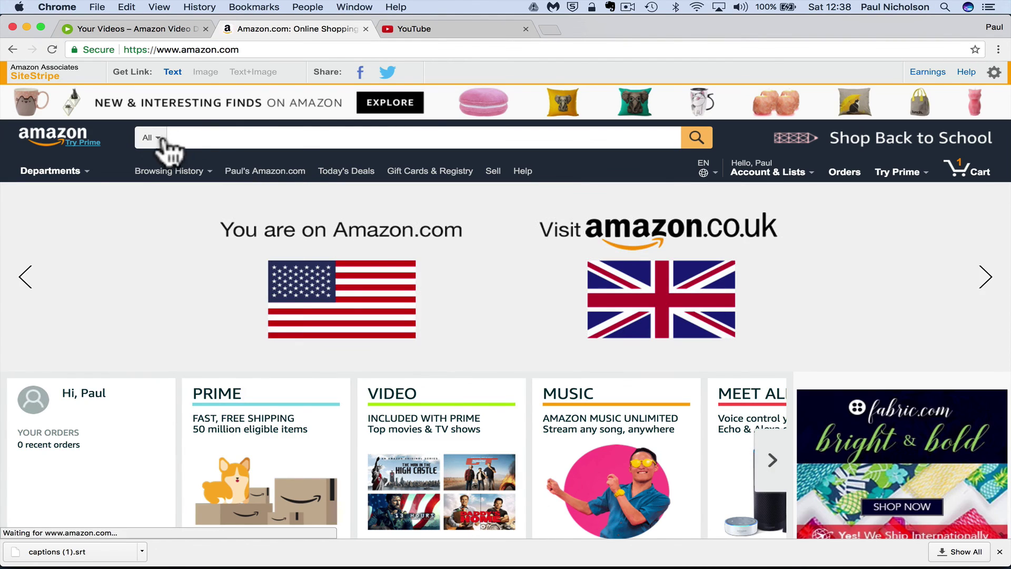
Search Amazon.com's Amazon Video department for 'youtube' to list matching titles
left_click(149, 135)
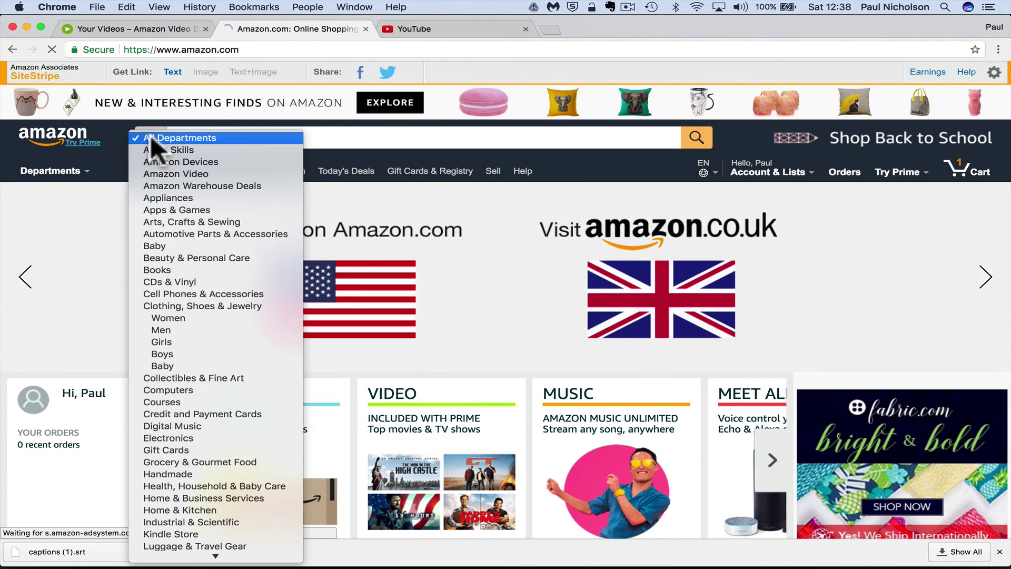
left_click(154, 172)
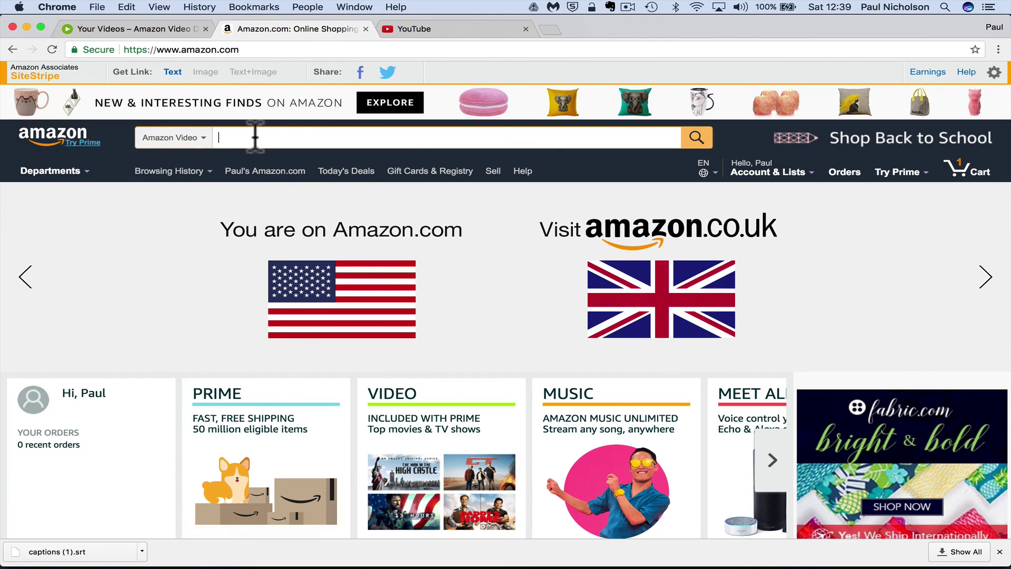
left_click(255, 137)
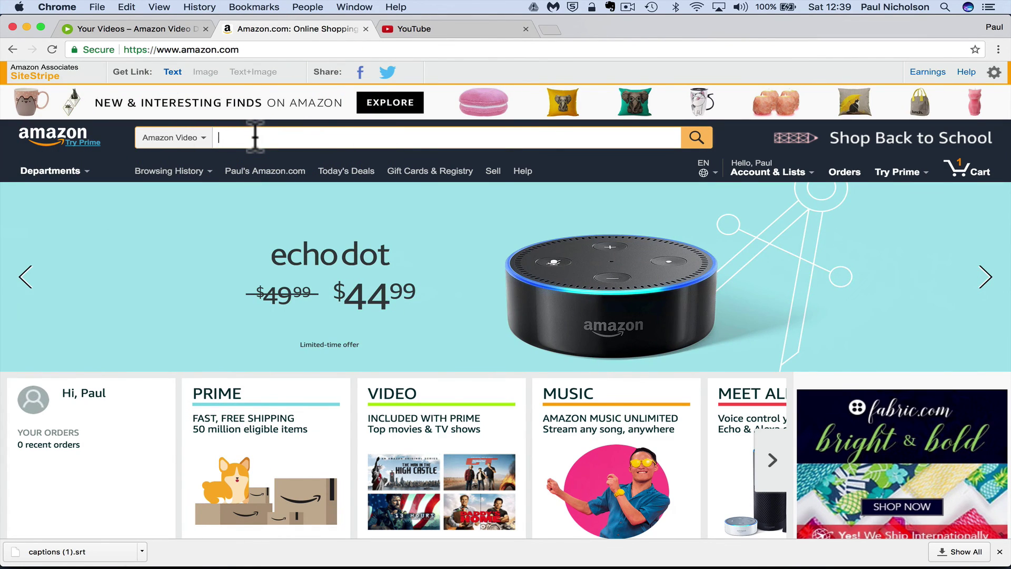
type("youtube")
key("Return")
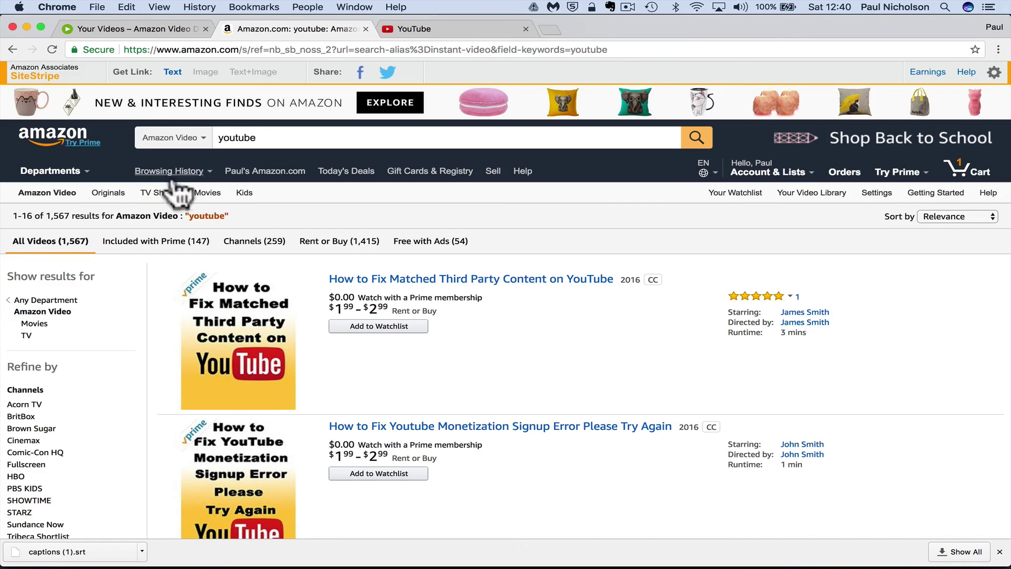
left_click(149, 32)
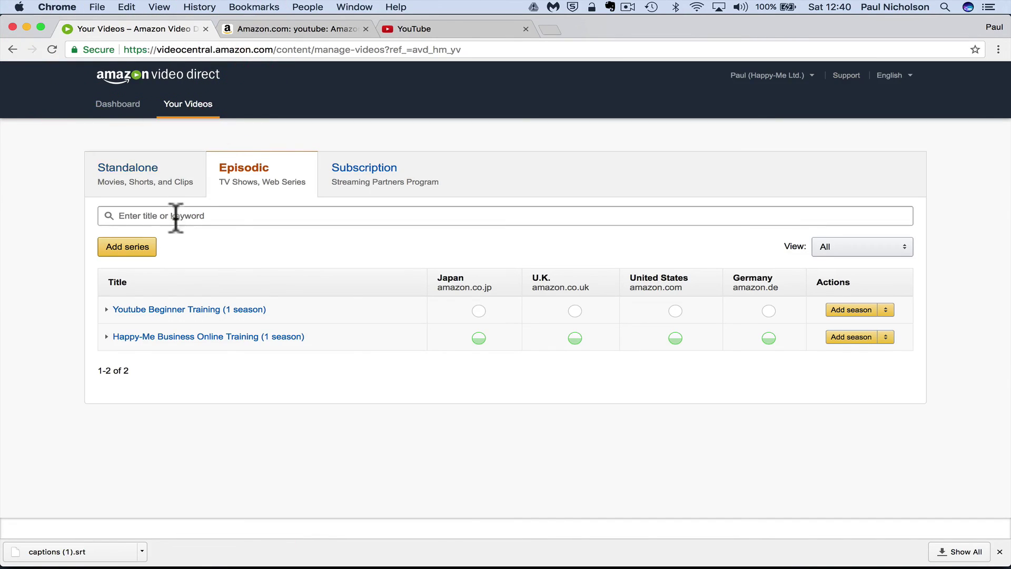